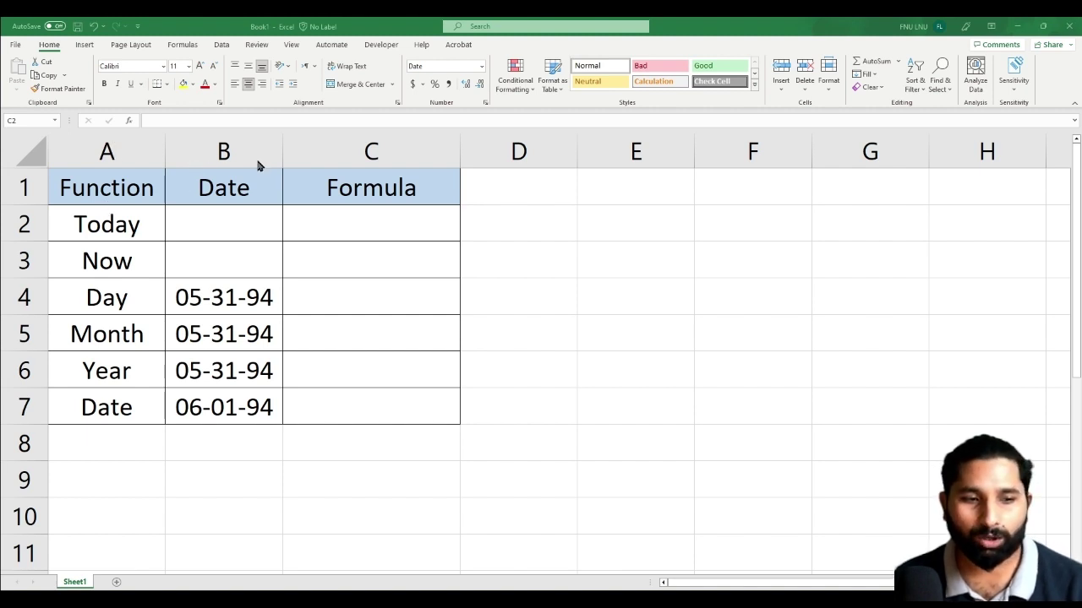
Enter =TODAY() in the Formula cell beside Today, showing 29-05-23
click(368, 221)
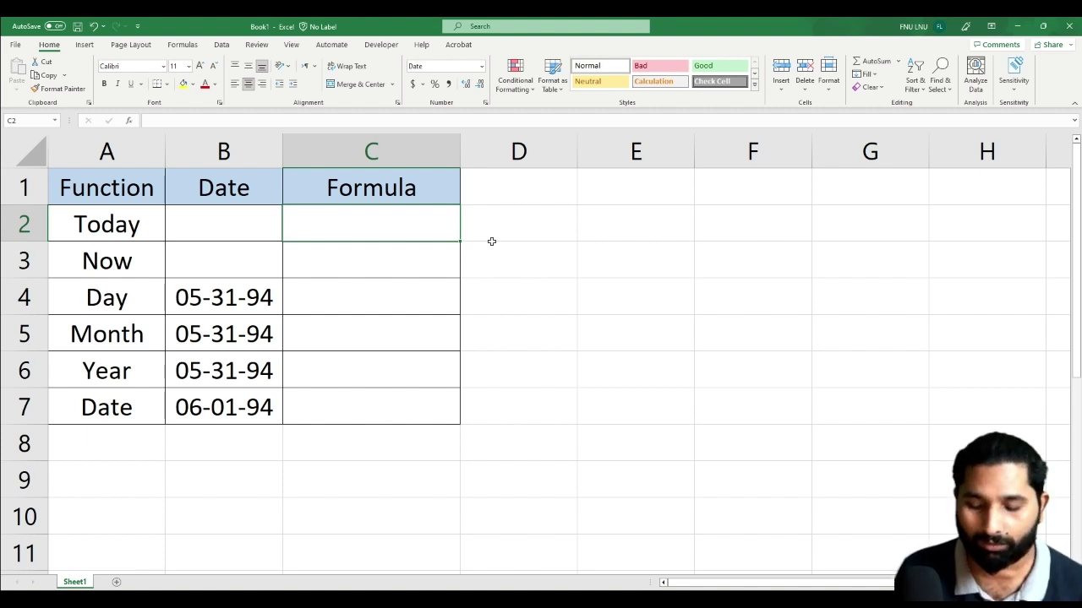
text(=tod)
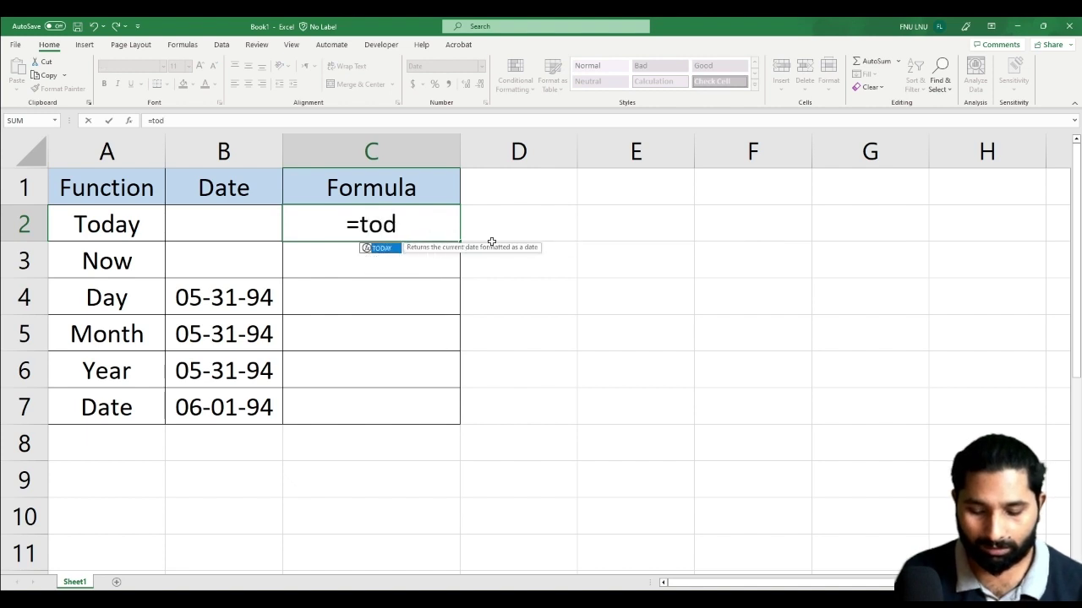
text(ay)
key(Tab)
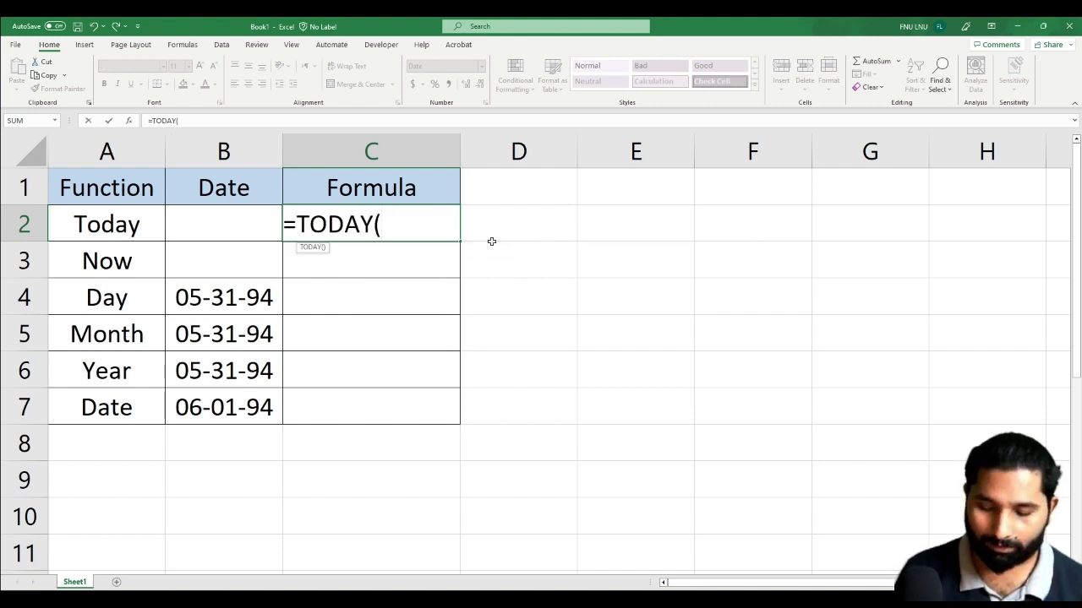
text())
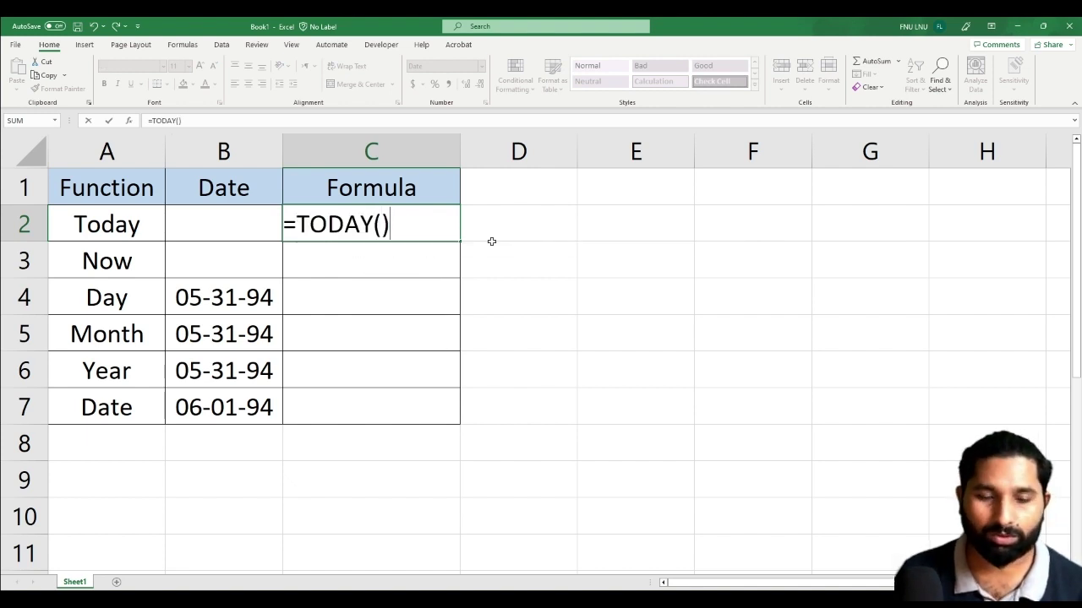
key(Return)
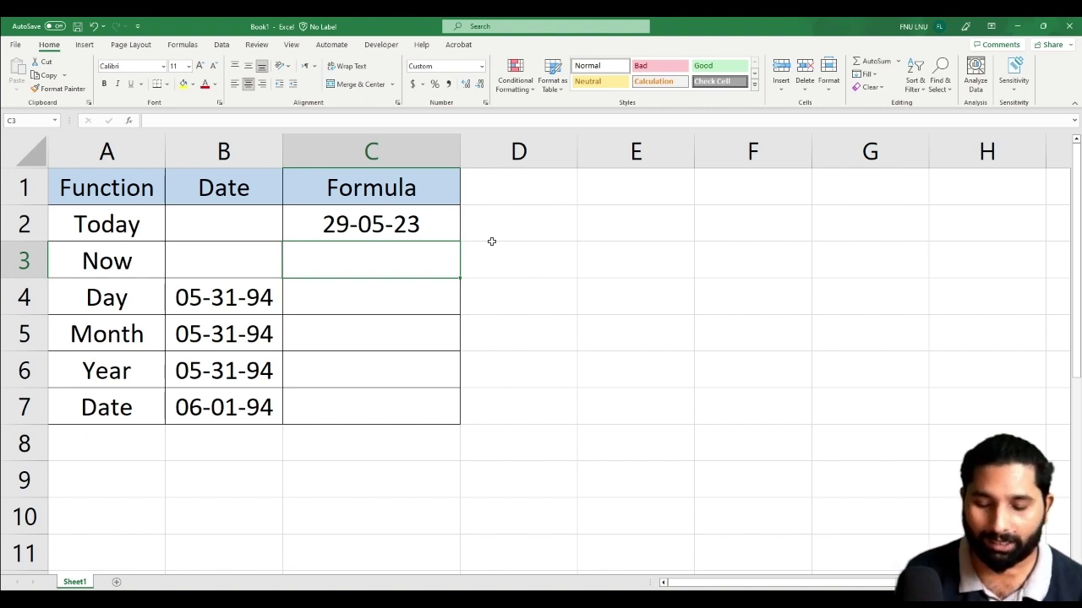
Enter =NOW() in the Now row, showing 29-05-23 22:39
text(=now)
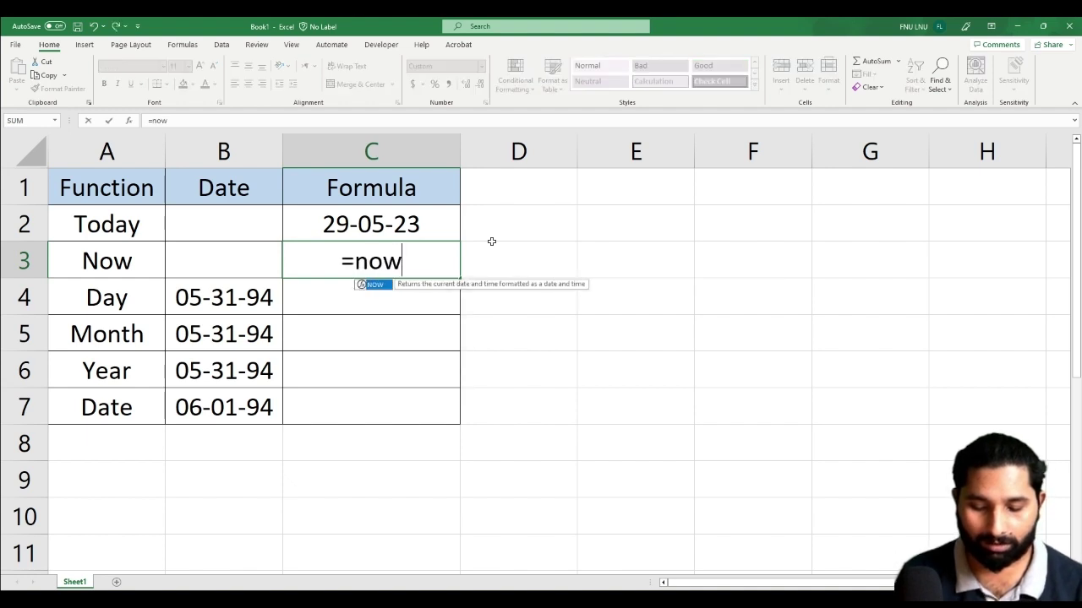
key(Tab)
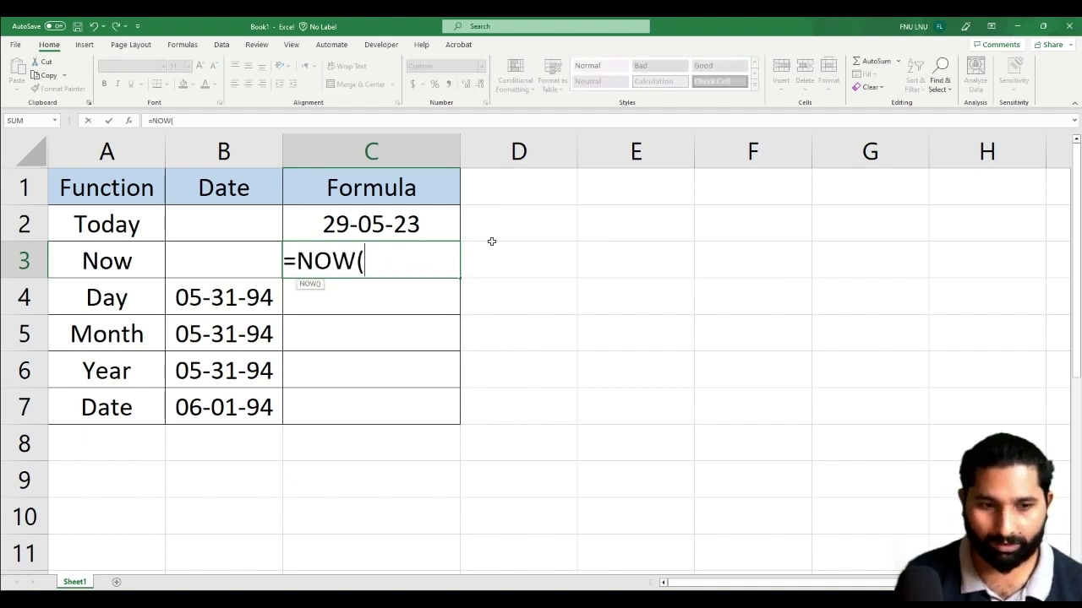
text())
key(Return)
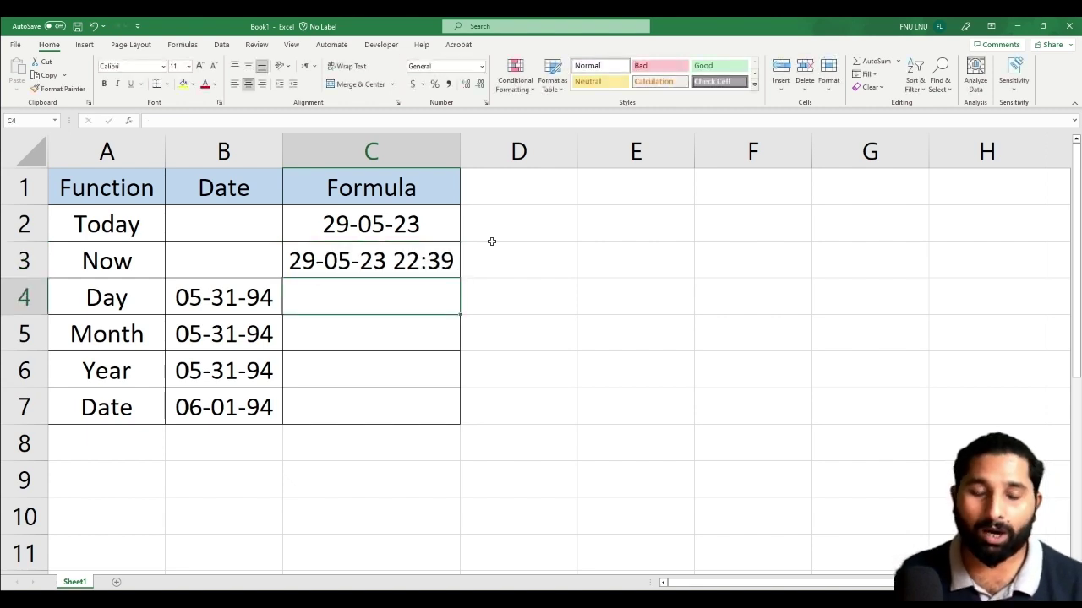
drag(460, 151, 458, 153)
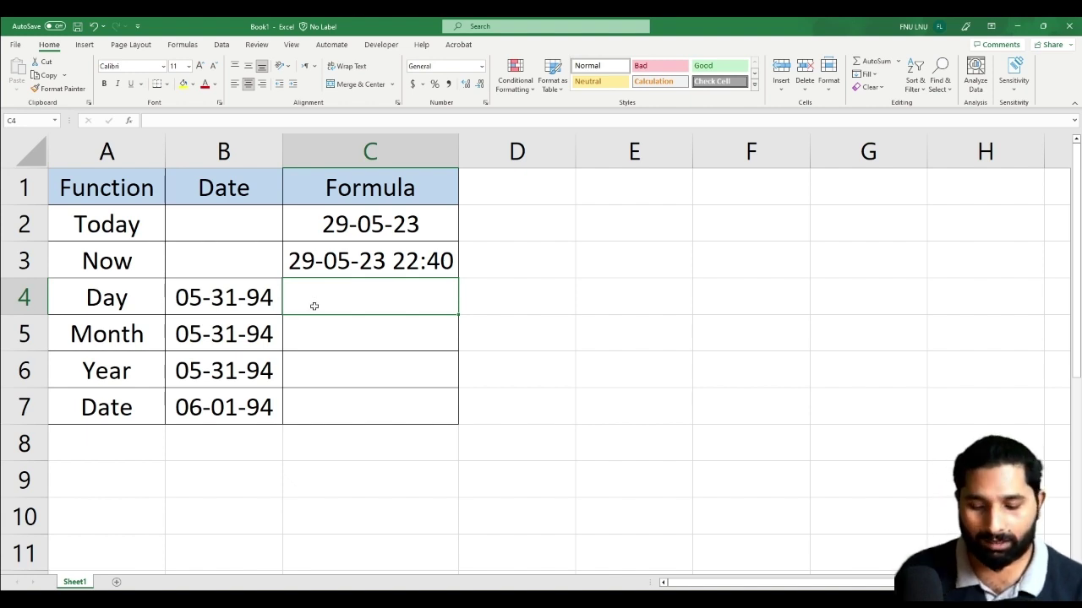
Enter =DAY(B4) in C4 to return the day 31
text(=day)
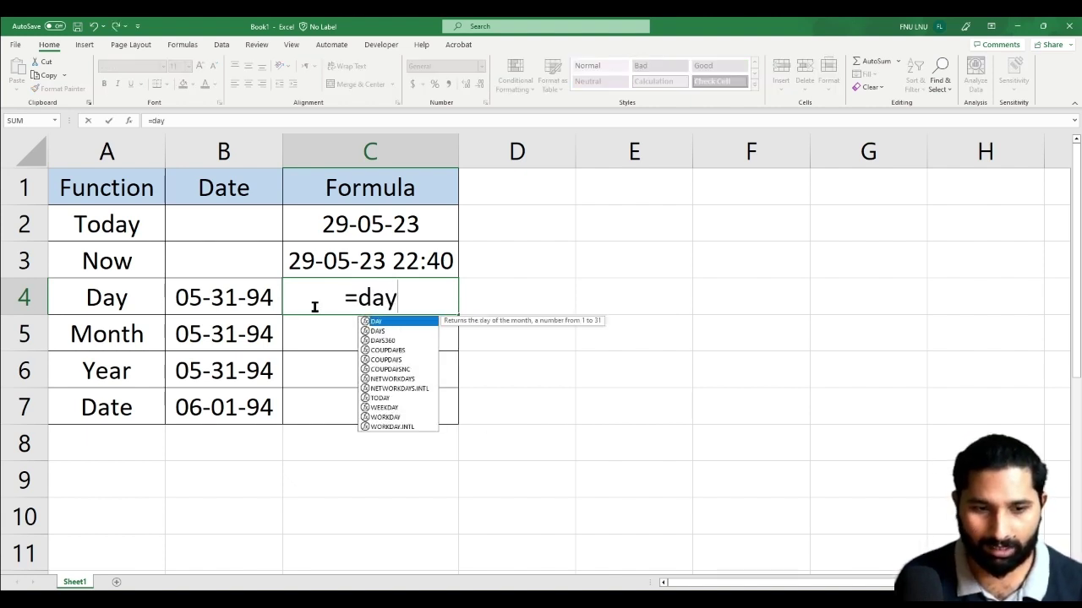
key(Tab)
key(Left)
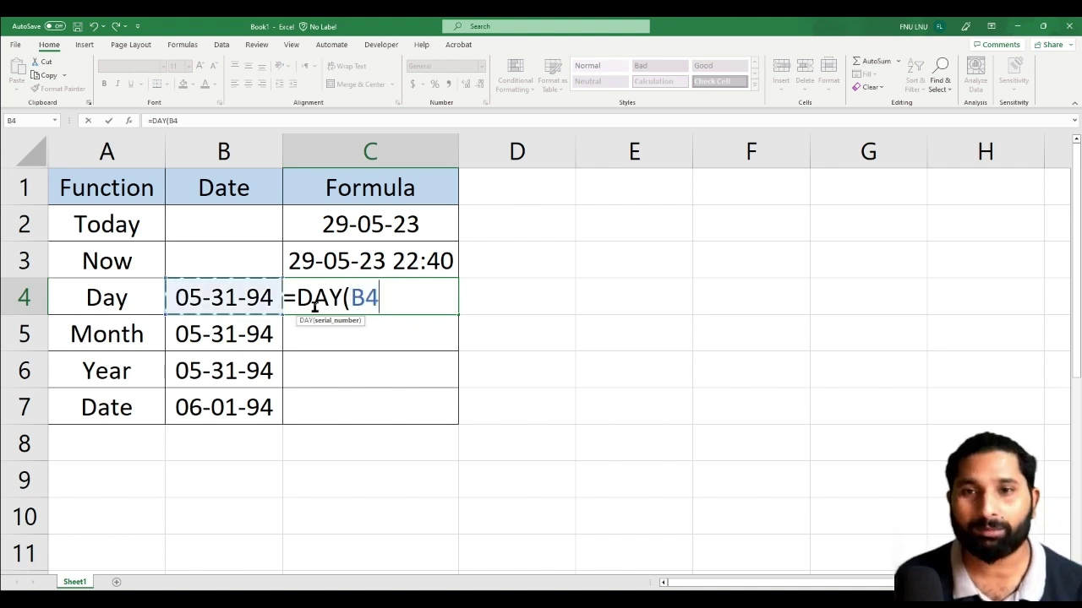
text())
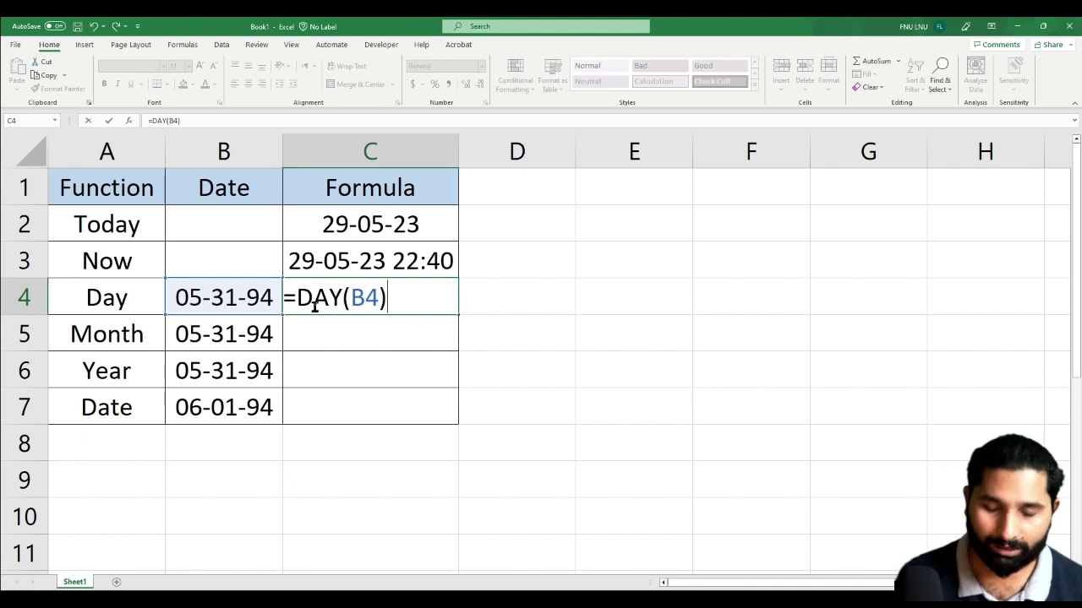
key(Return)
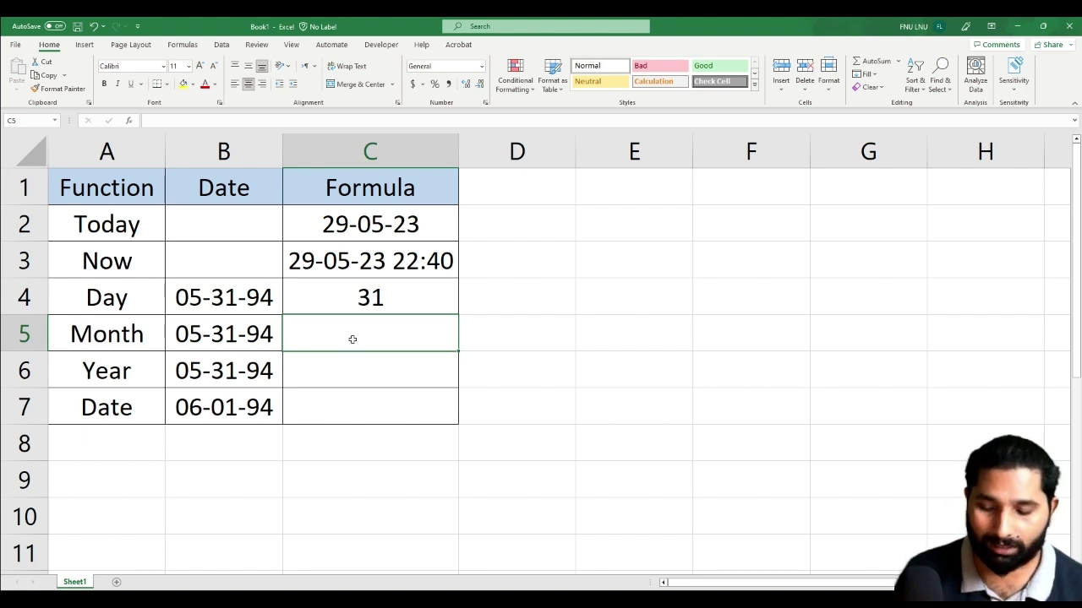
Enter =MONTH(B5) in C5 to return the month 5
text(=month)
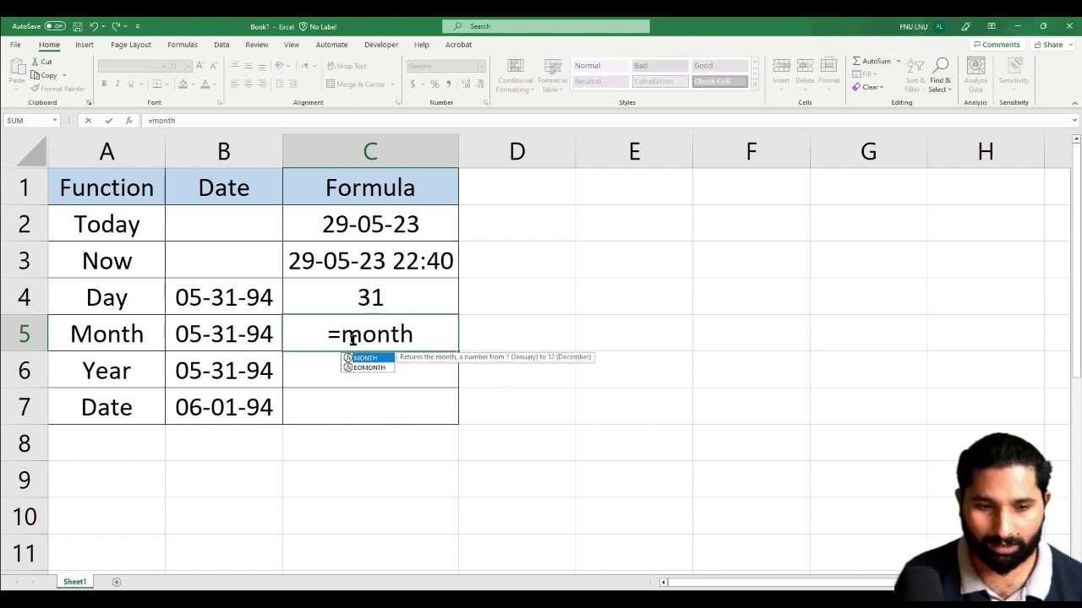
key(Tab)
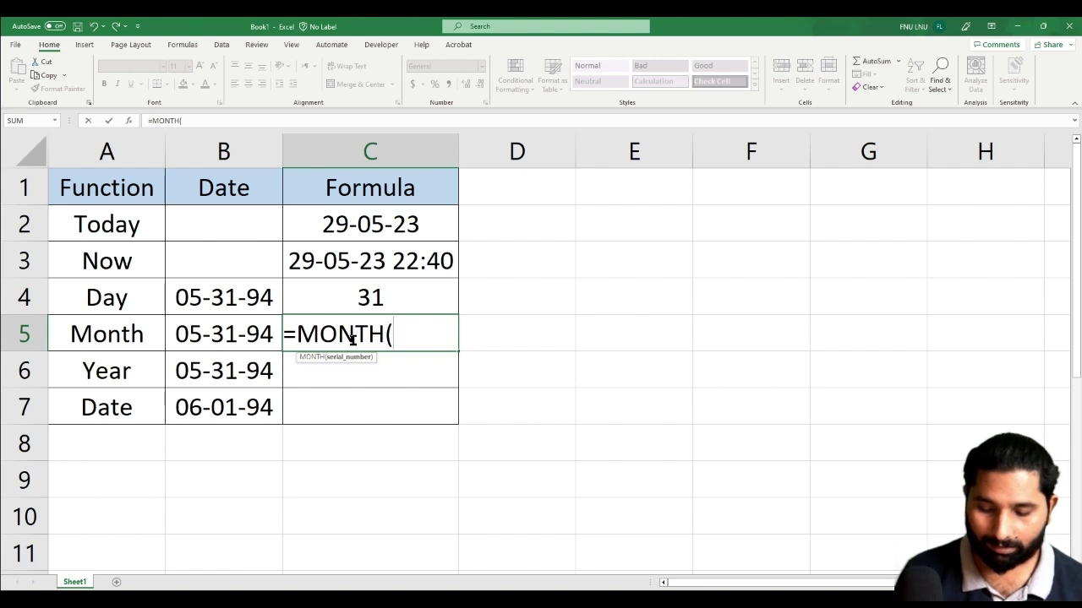
key(Left)
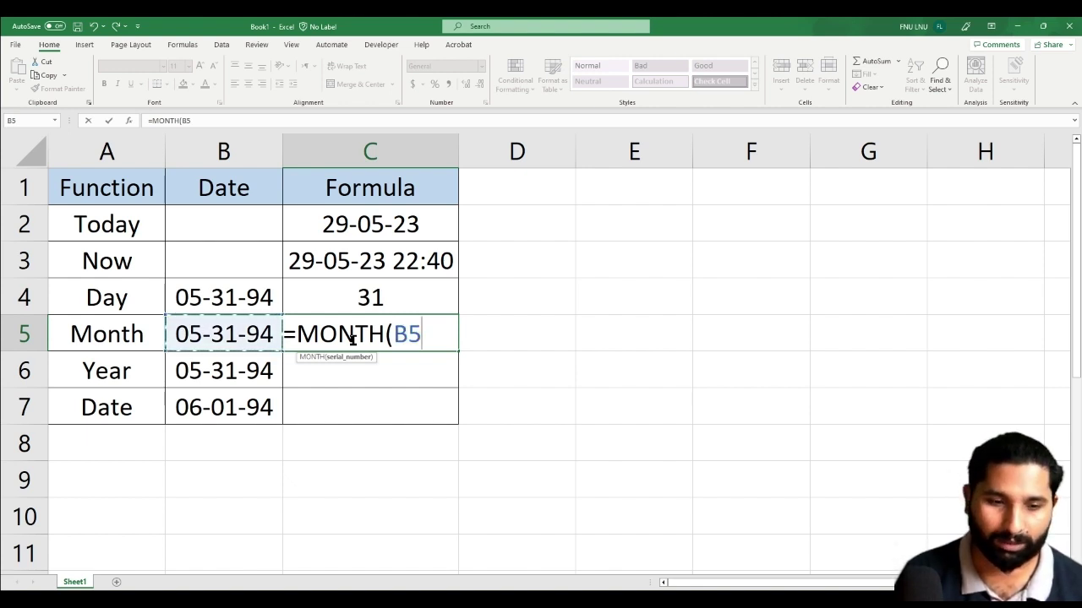
text())
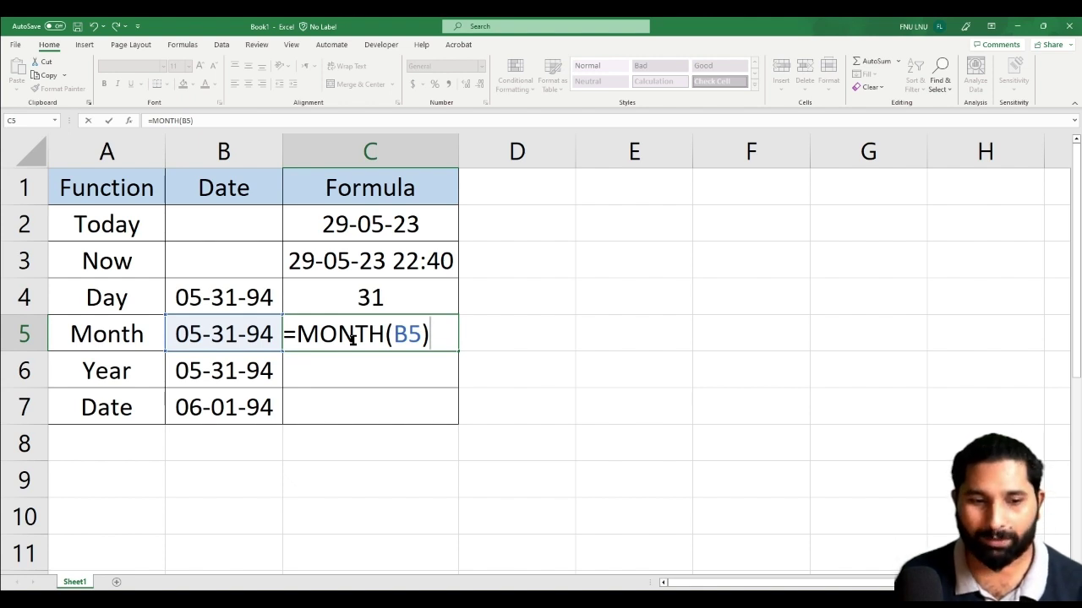
key(Return)
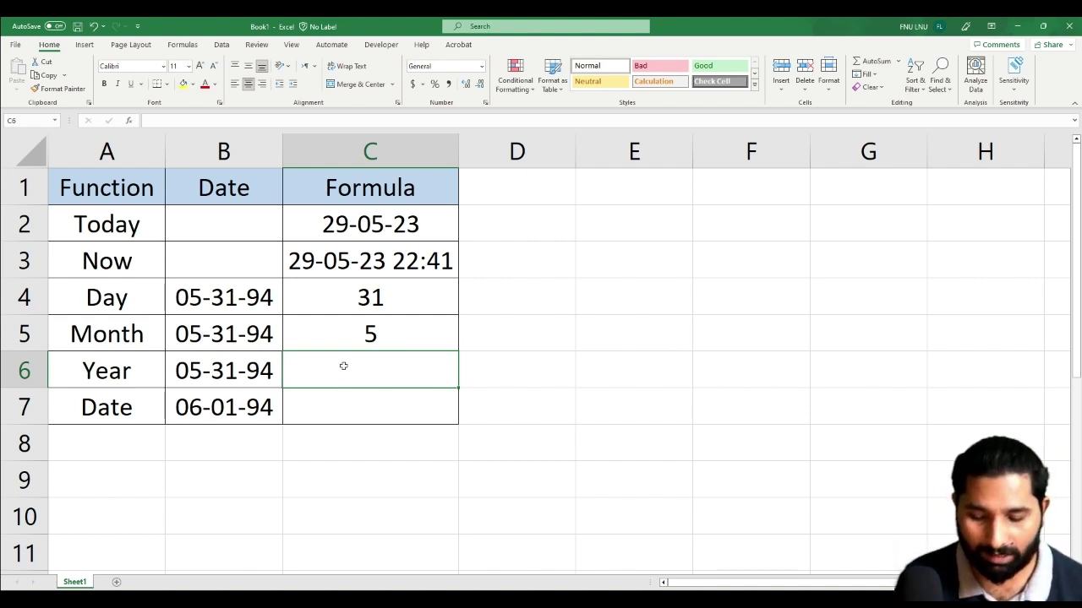
Enter =YEAR(B6) in C6 to return the year 1994
text(=)
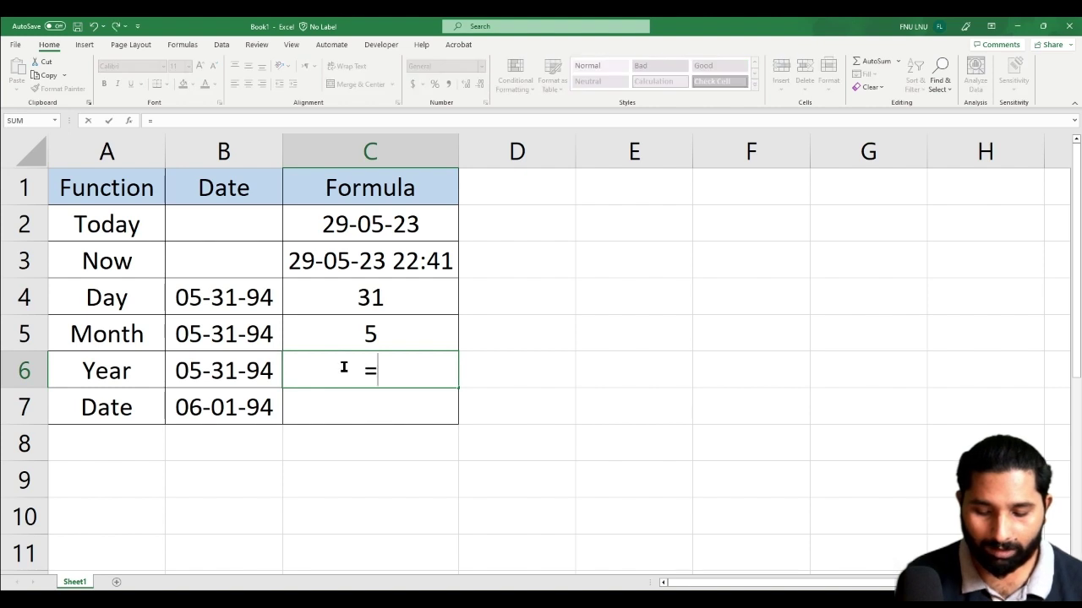
text(year)
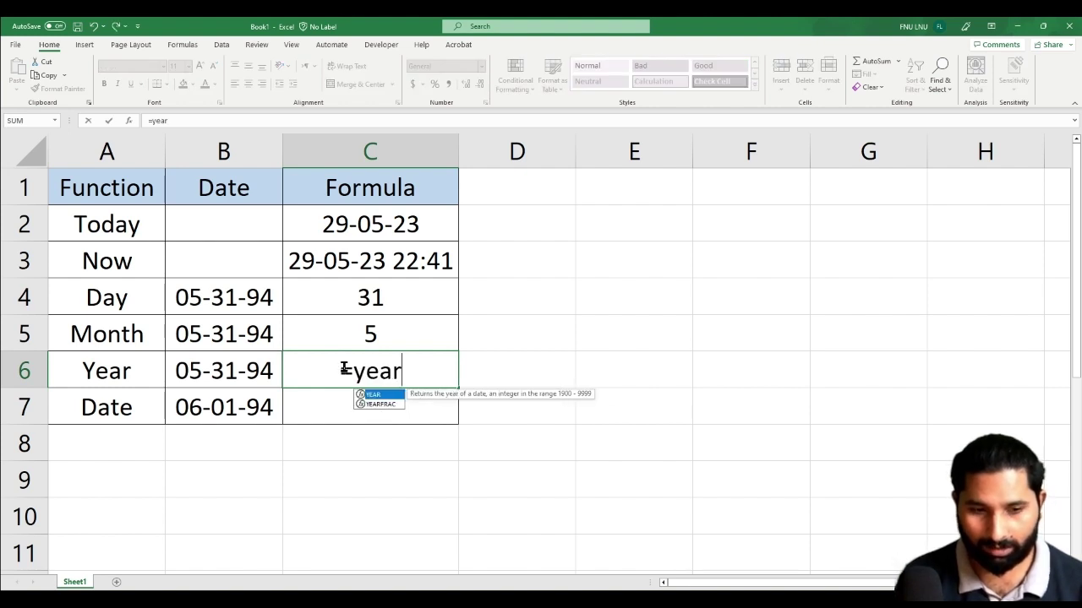
key(Tab)
key(Left)
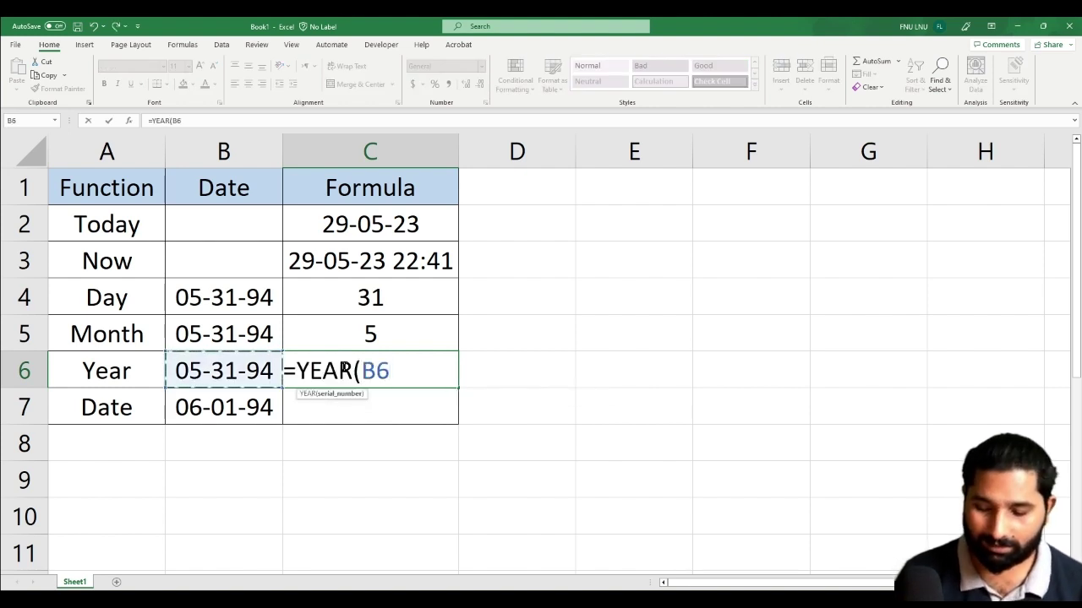
text())
key(Return)
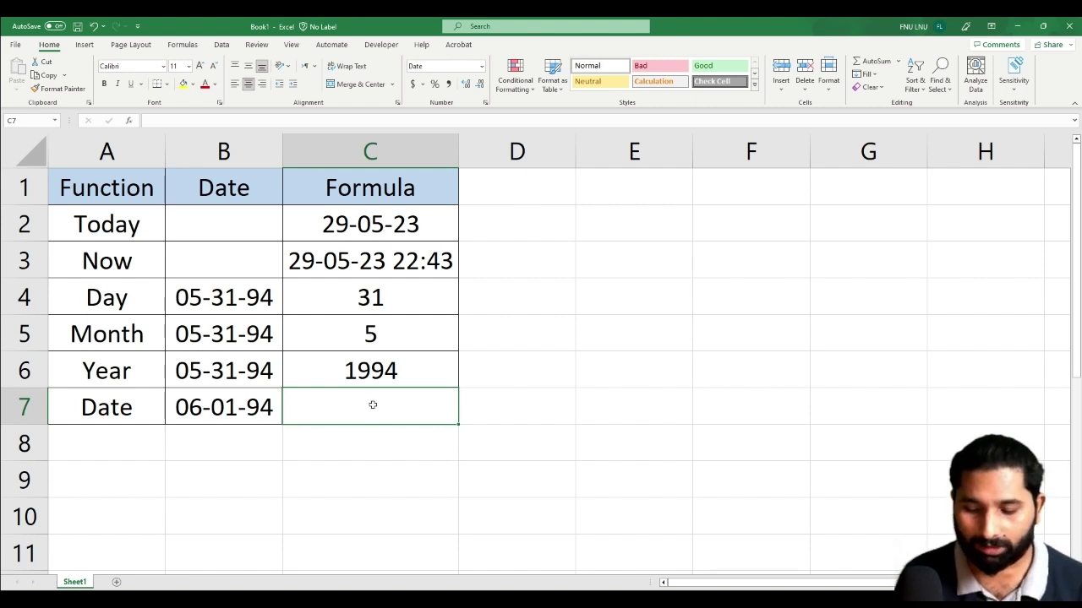
Rebuild 31-05-94 in C7 with =DATE(C6,C5,C4), then select the day-to-year results
text(=date)
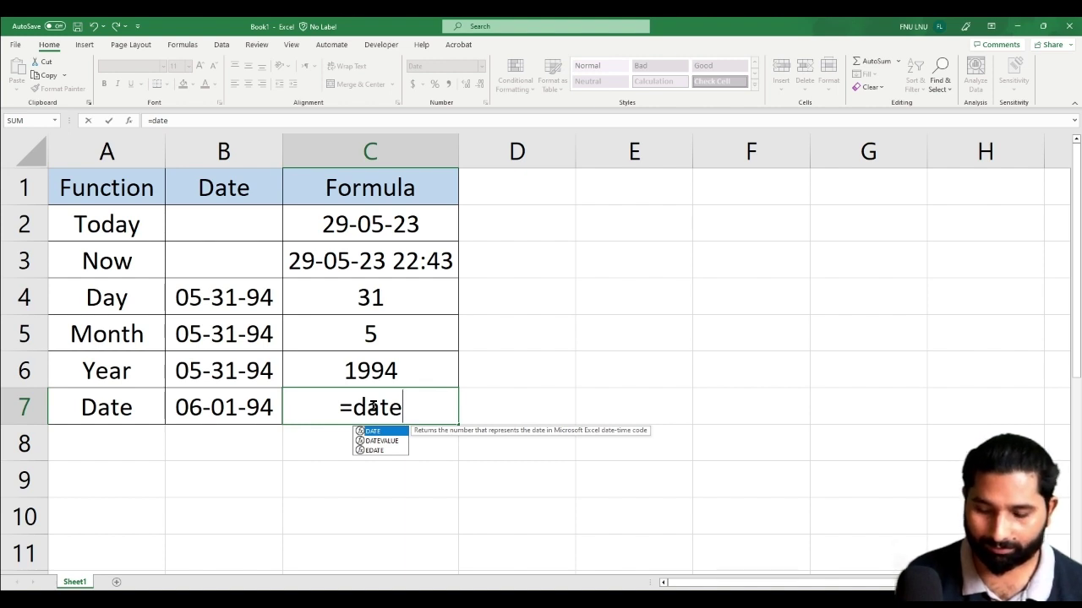
text(()
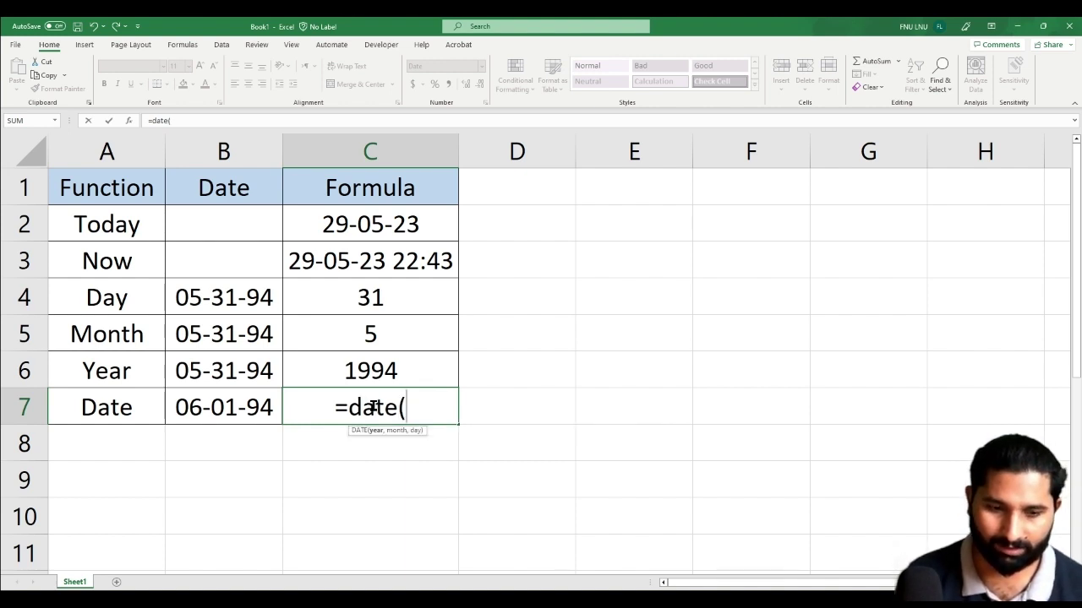
click(377, 367)
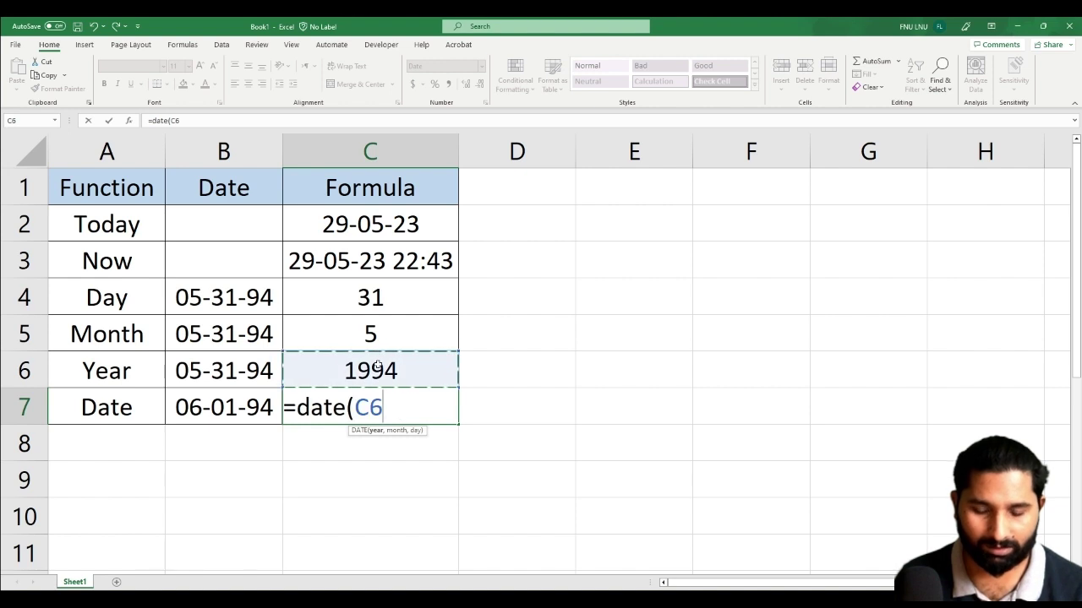
text(,)
click(375, 333)
text(,)
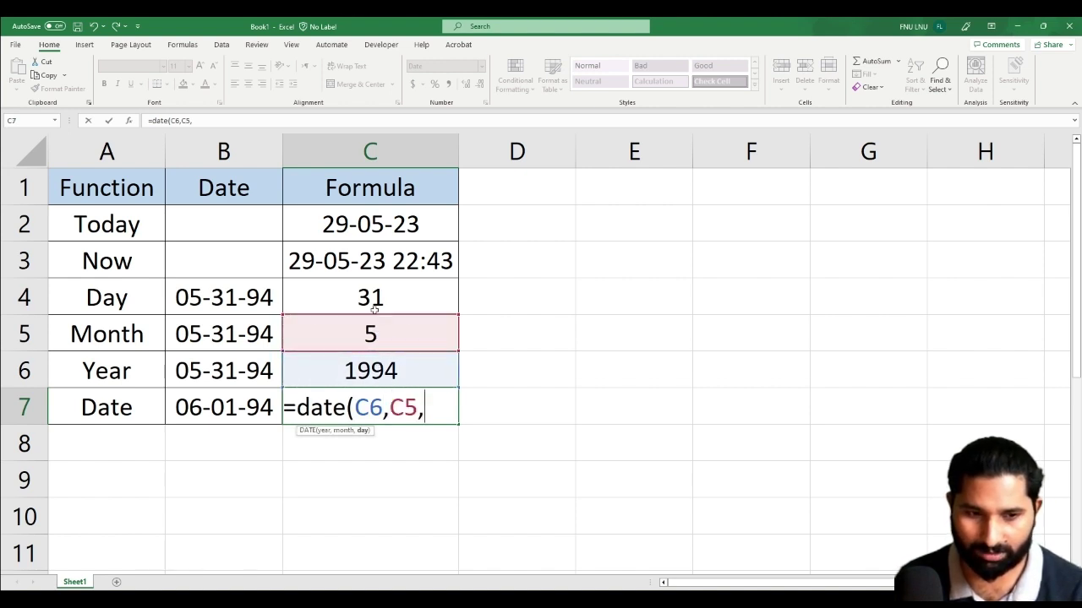
click(373, 309)
text())
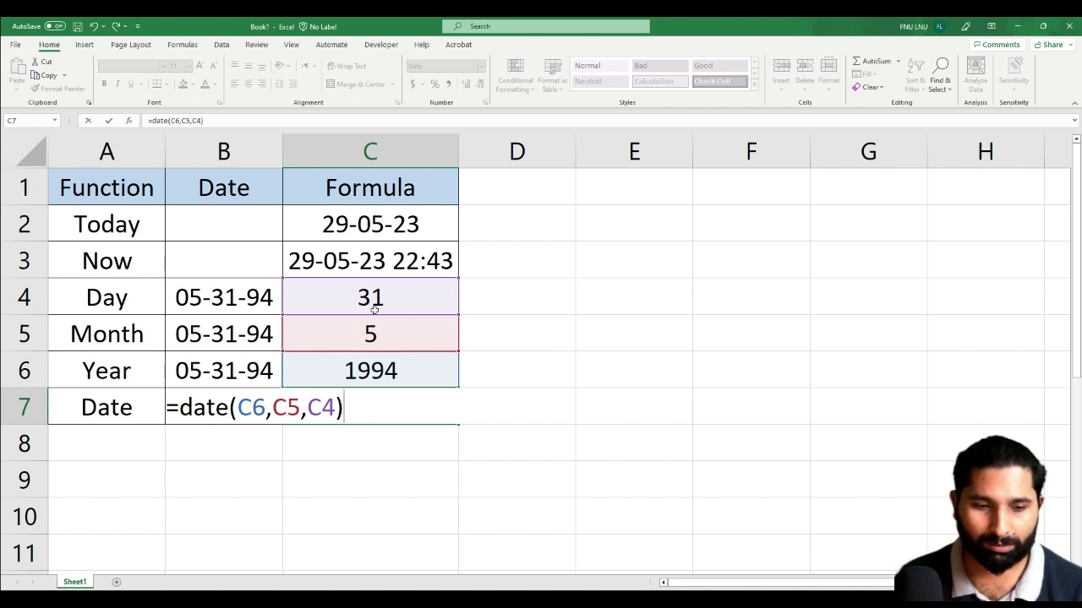
key(Return)
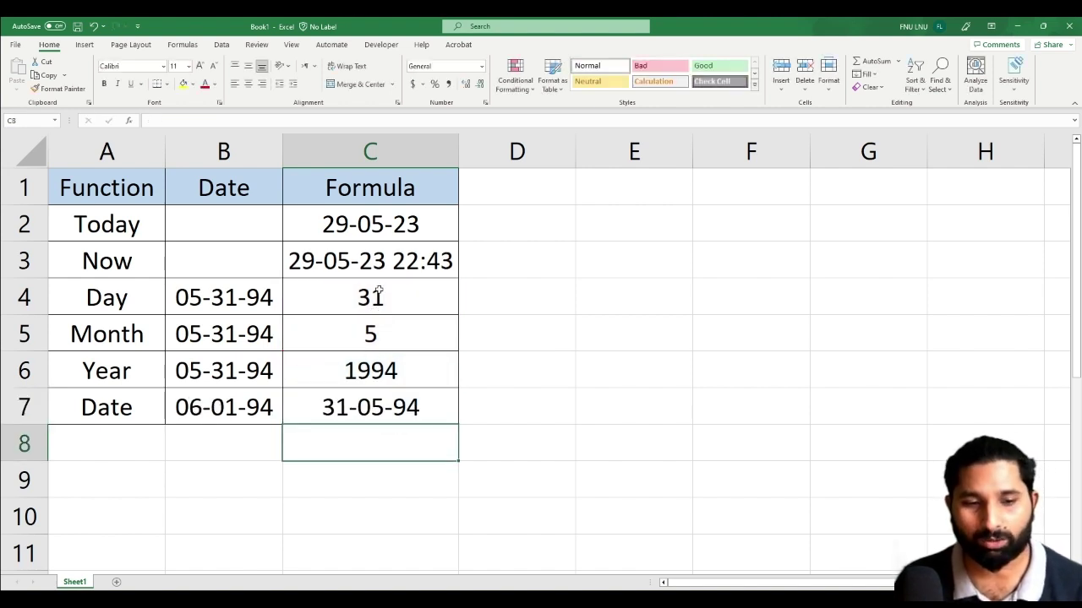
drag(379, 294, 385, 385)
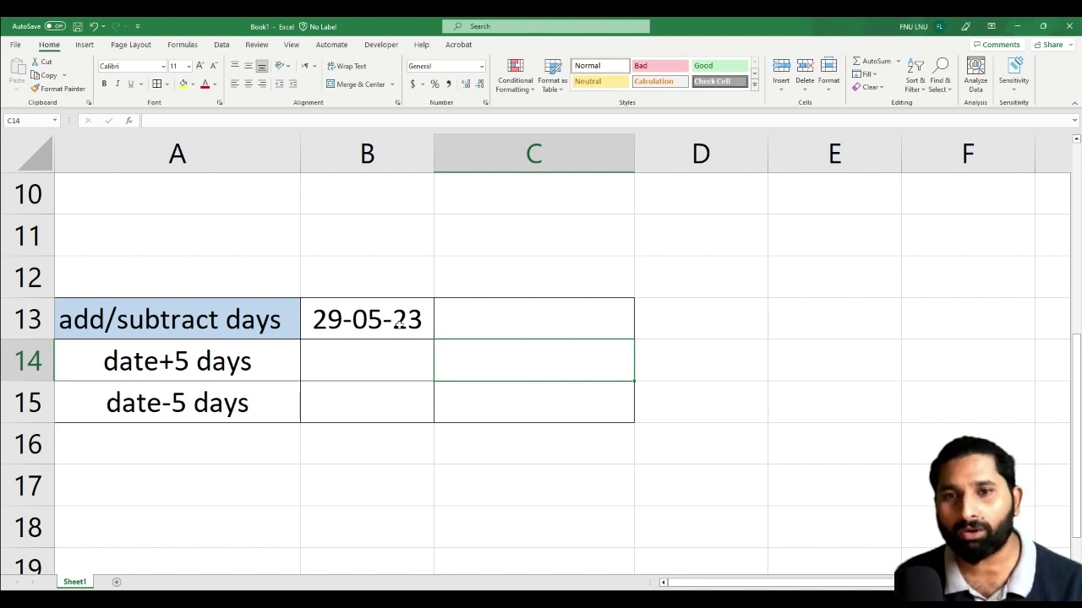
Enter =B13+5 in the date+5 days row to get five days later
key(Left)
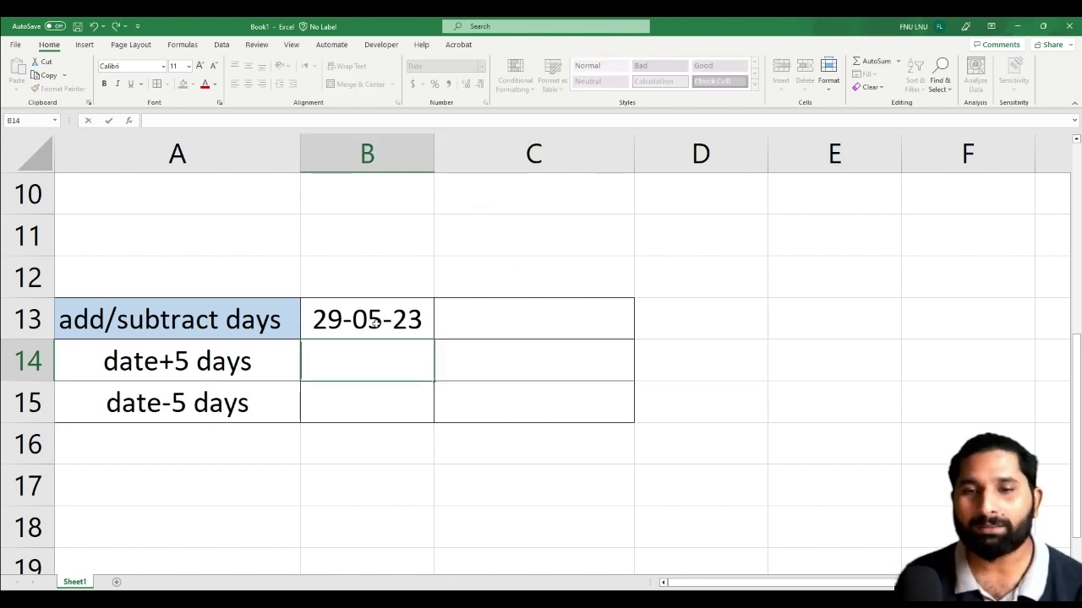
text(=)
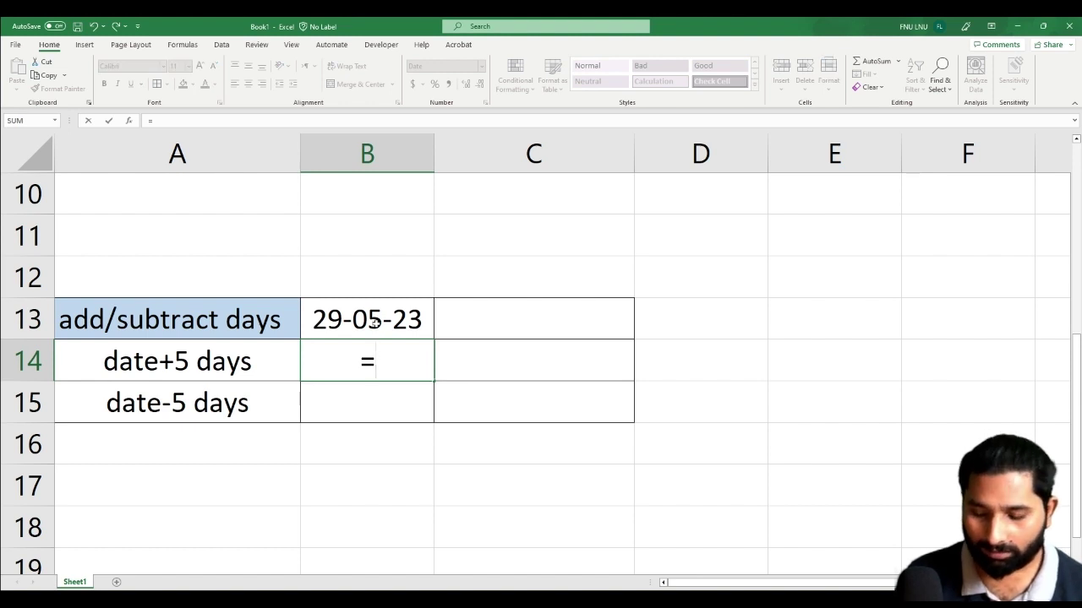
click(373, 323)
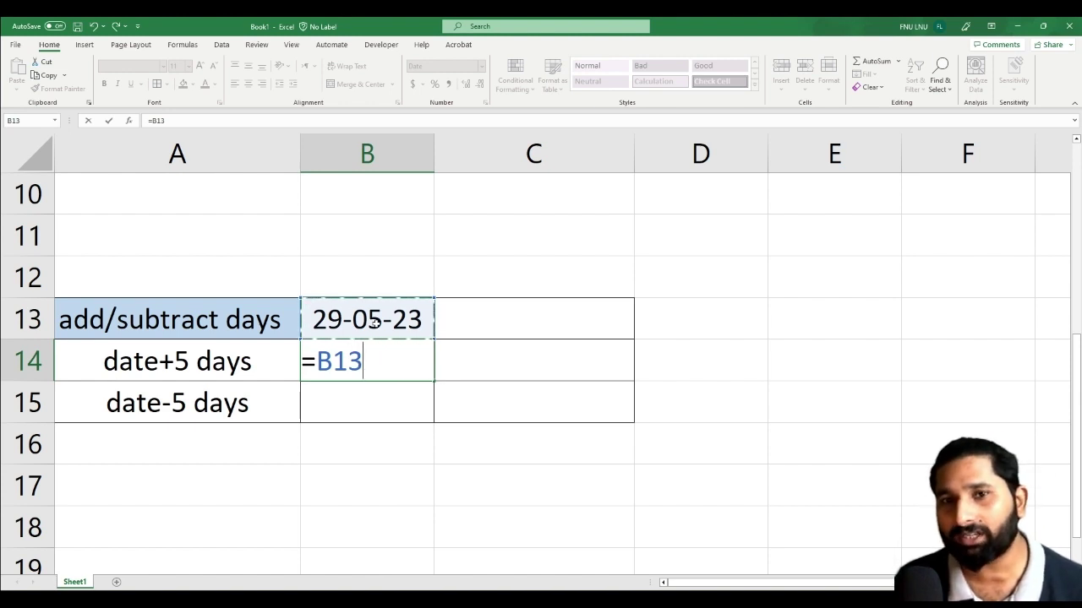
text(+)
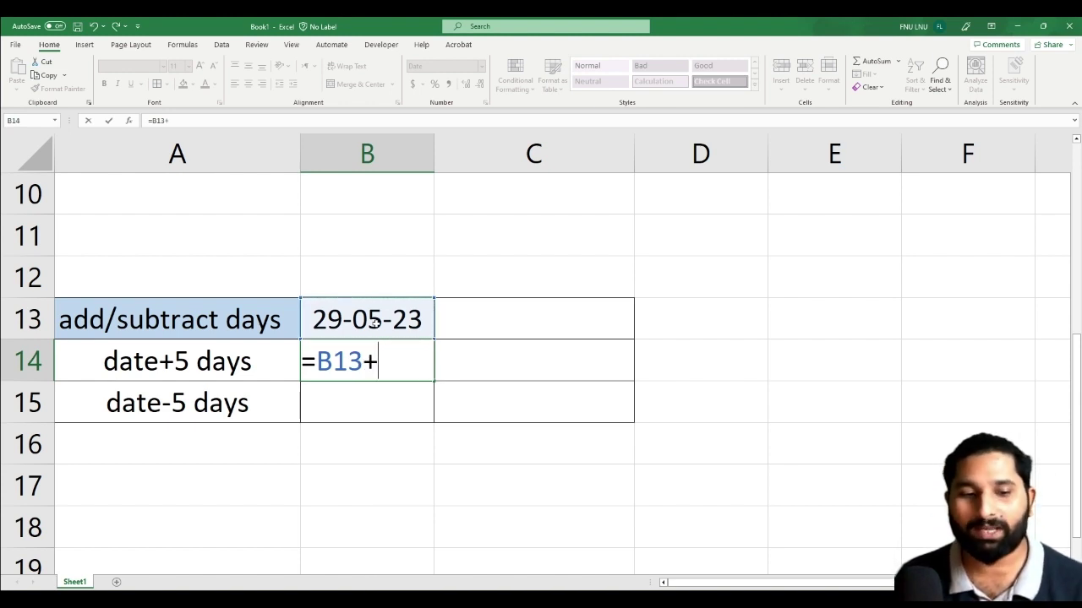
text(5)
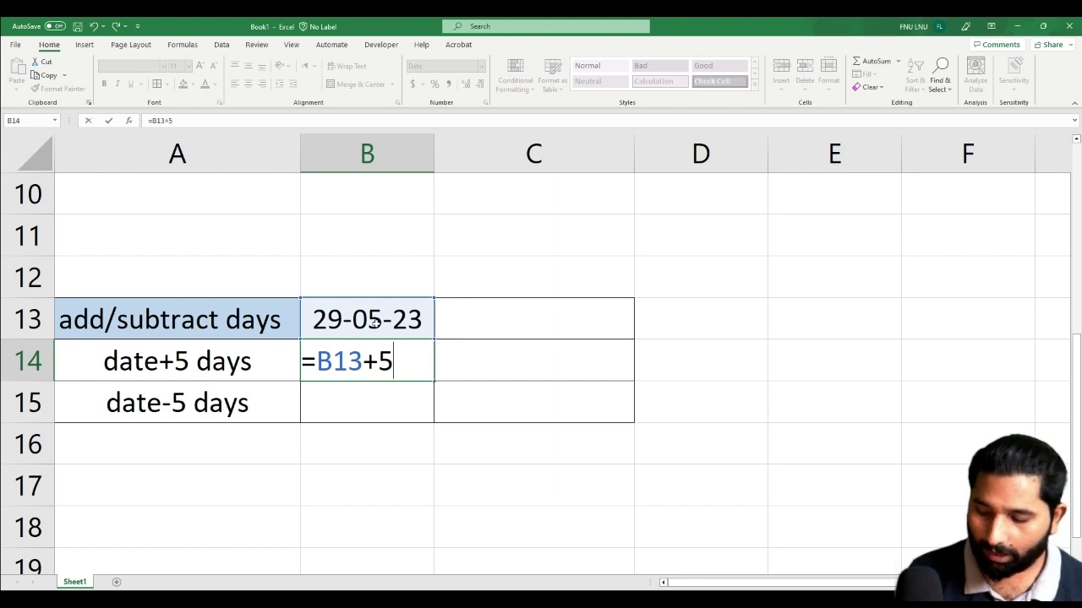
key(Return)
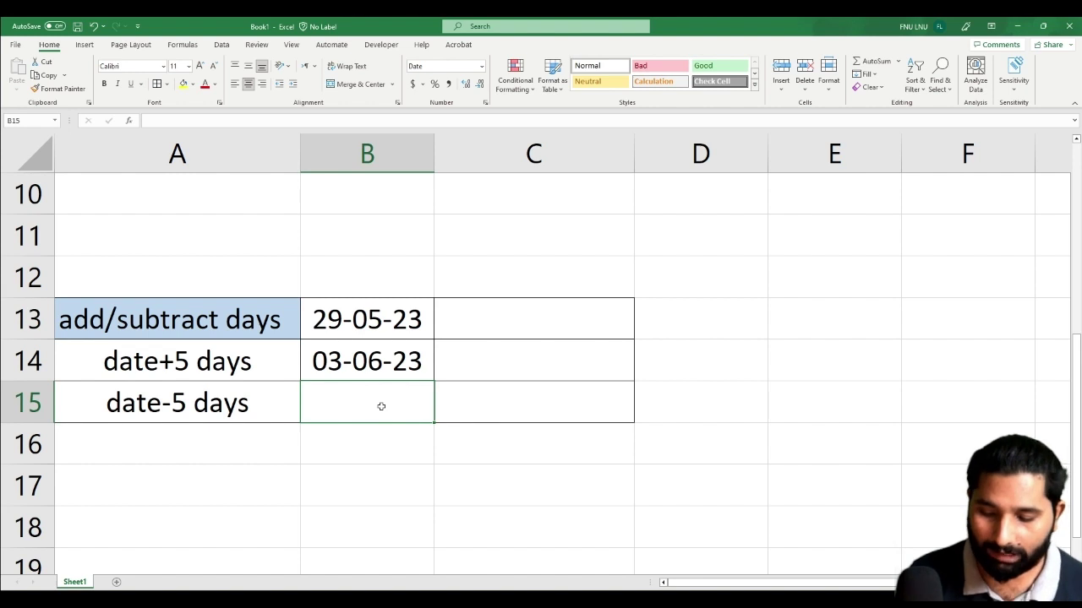
Enter =B13-5 in the date-5 days row to get five days earlier
text(=)
key(Up)
key(Up)
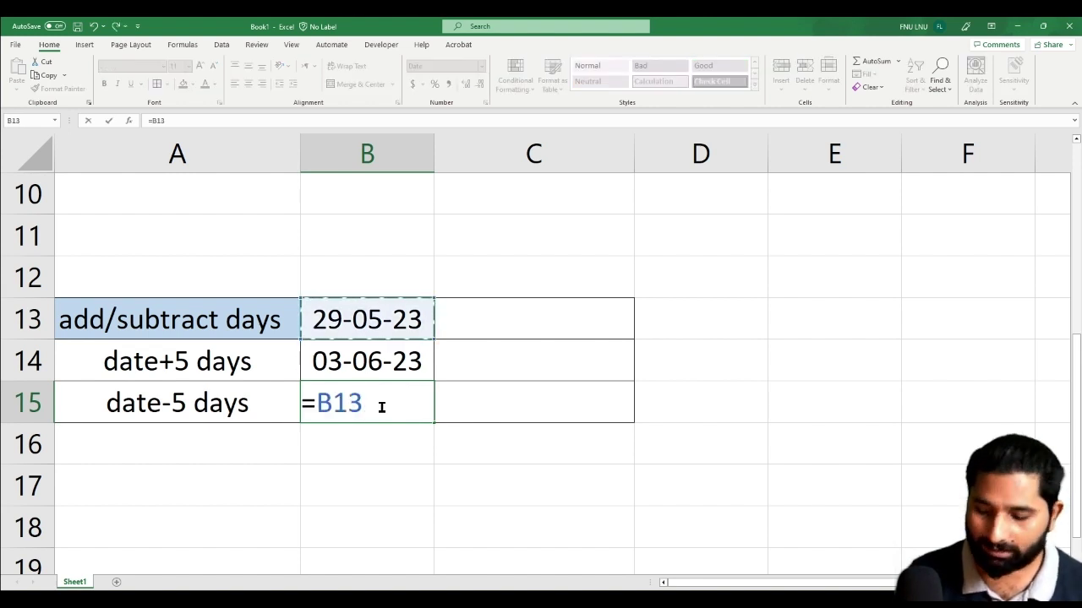
text(-5)
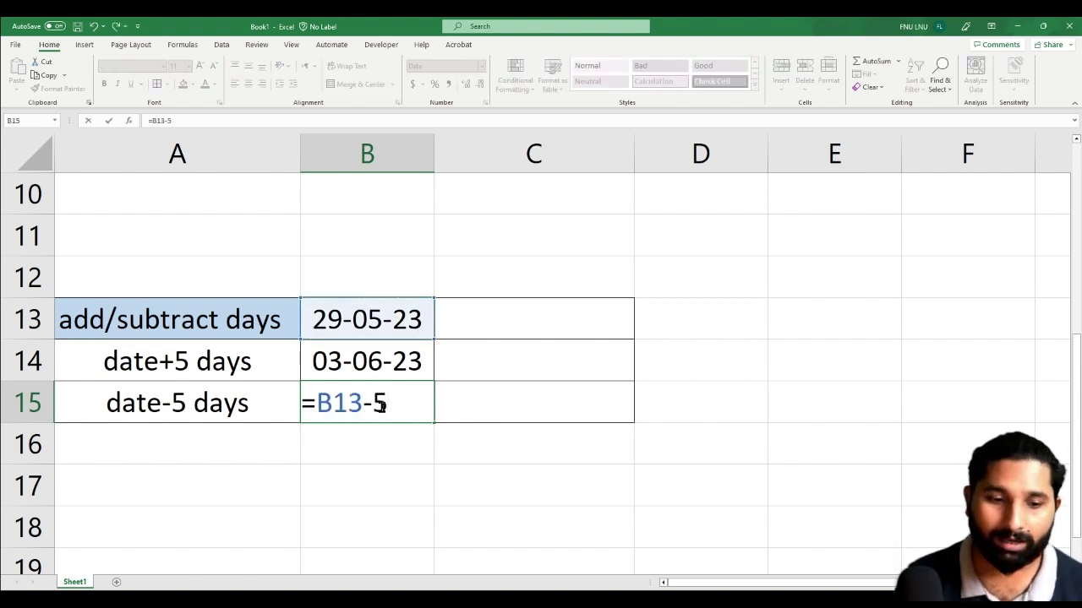
key(Return)
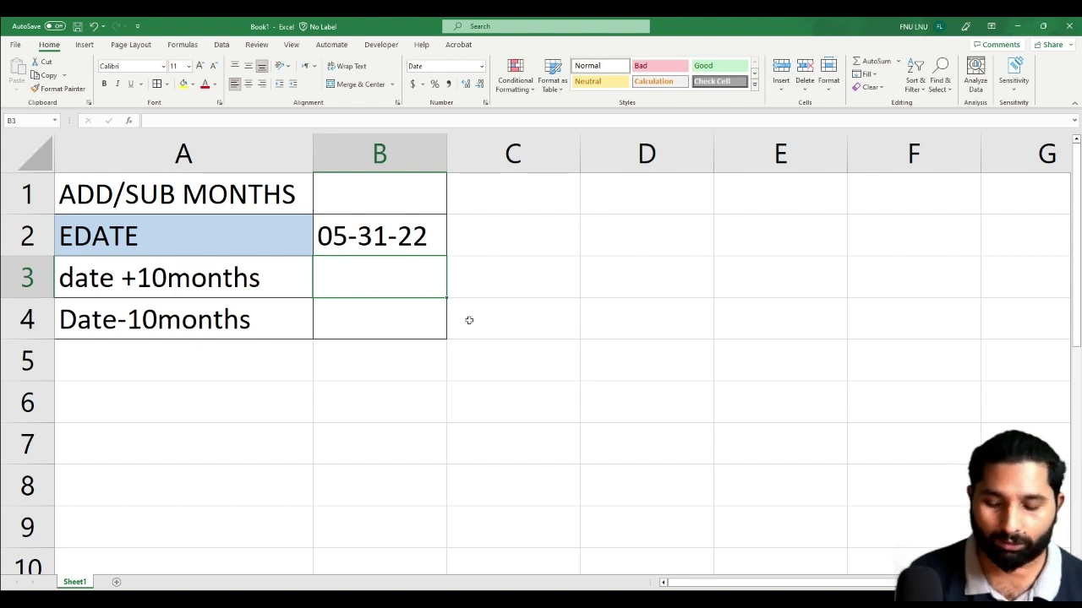
Enter =EDATE(B2,10) in B3 to return 03-31-23, then check the start date in B2
text(=ed)
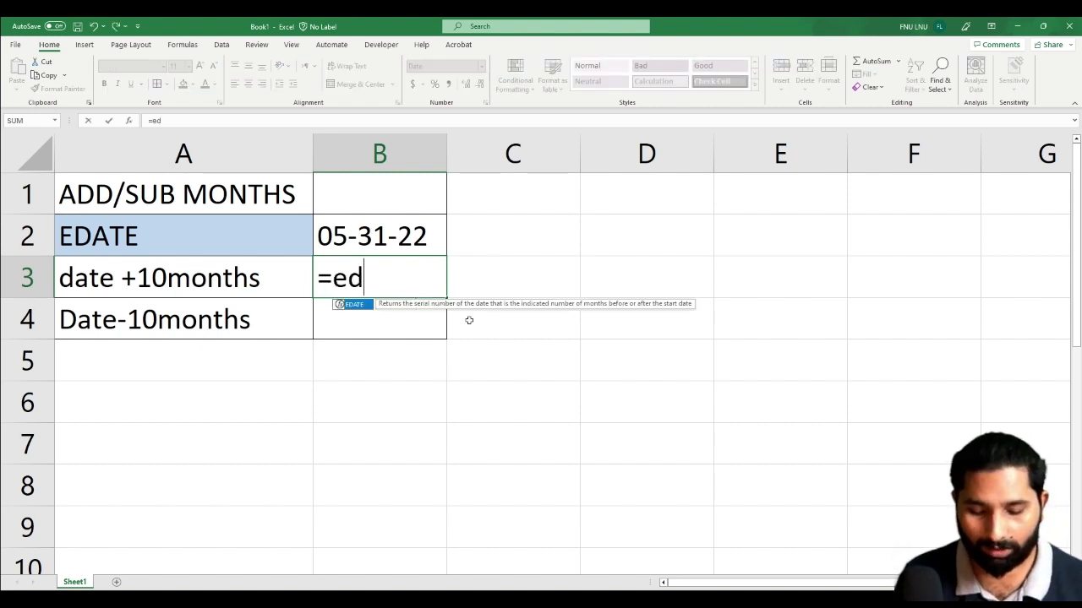
text(ate()
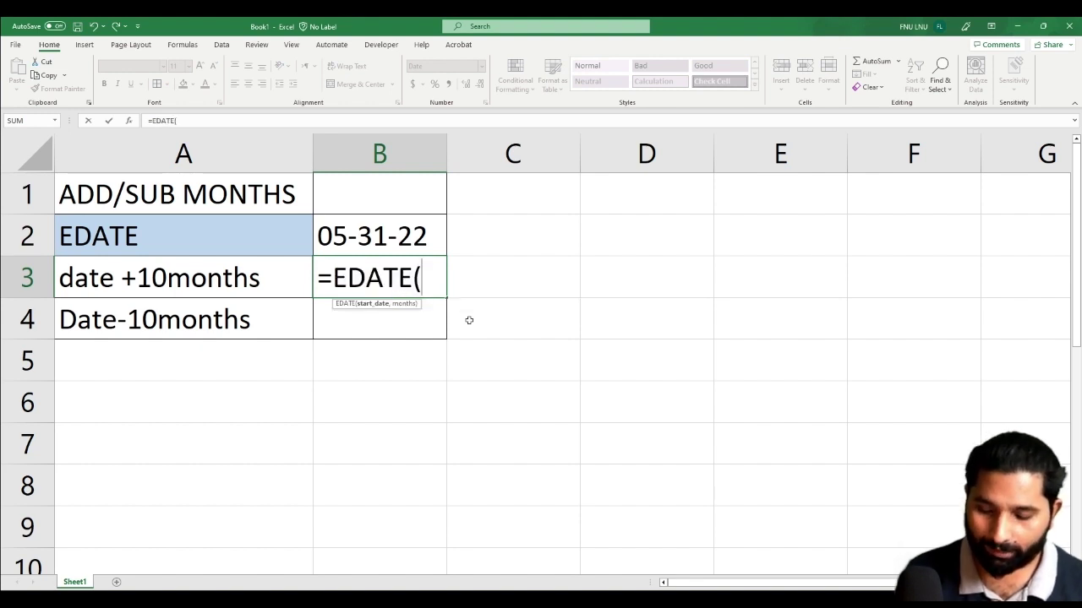
key(Up)
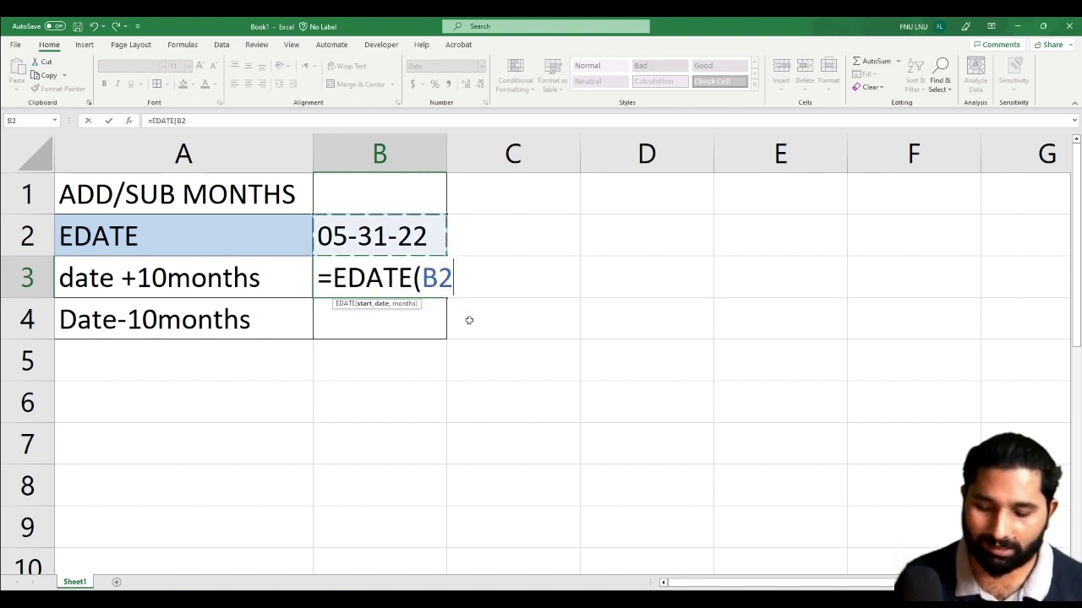
text(,)
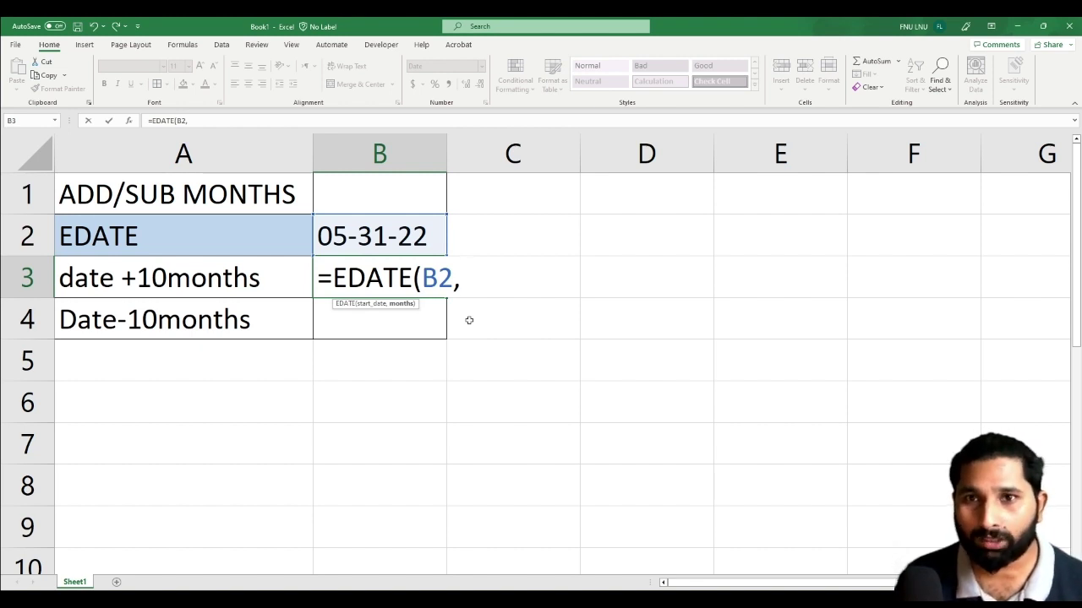
text(1)
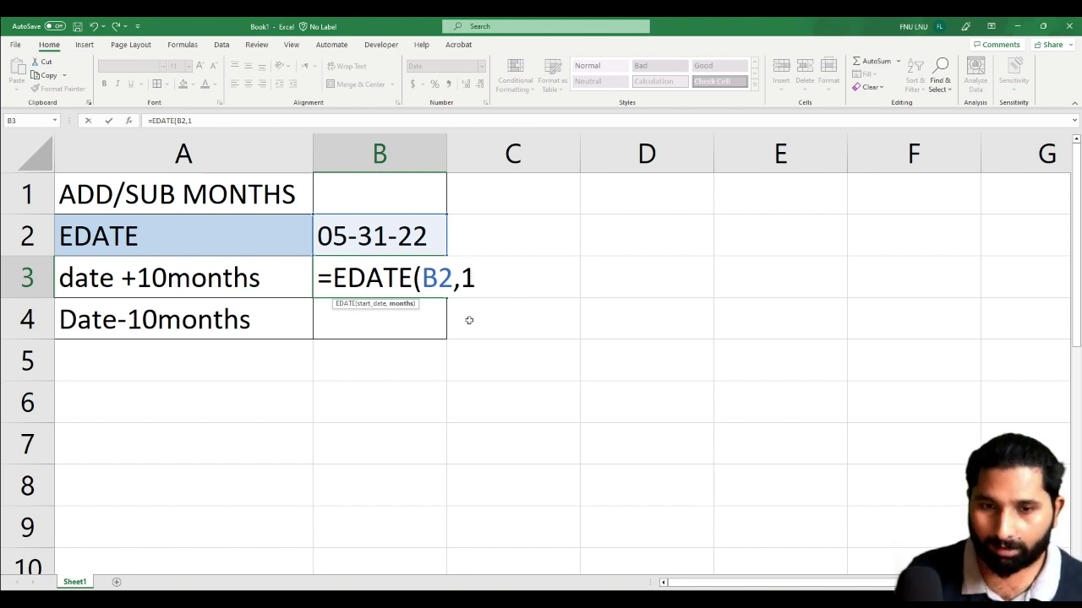
text(0))
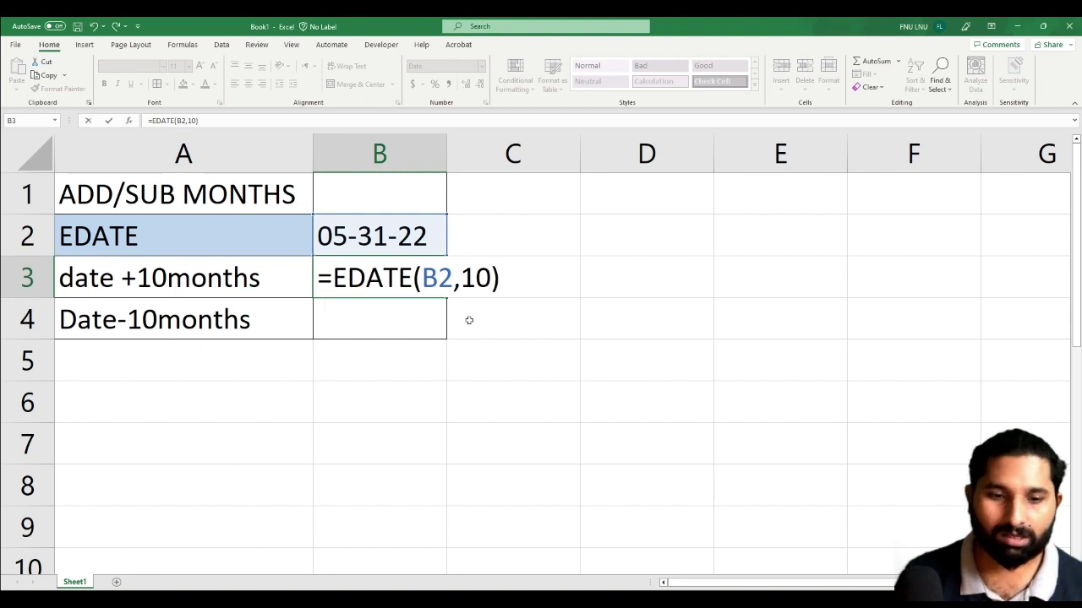
key(Return)
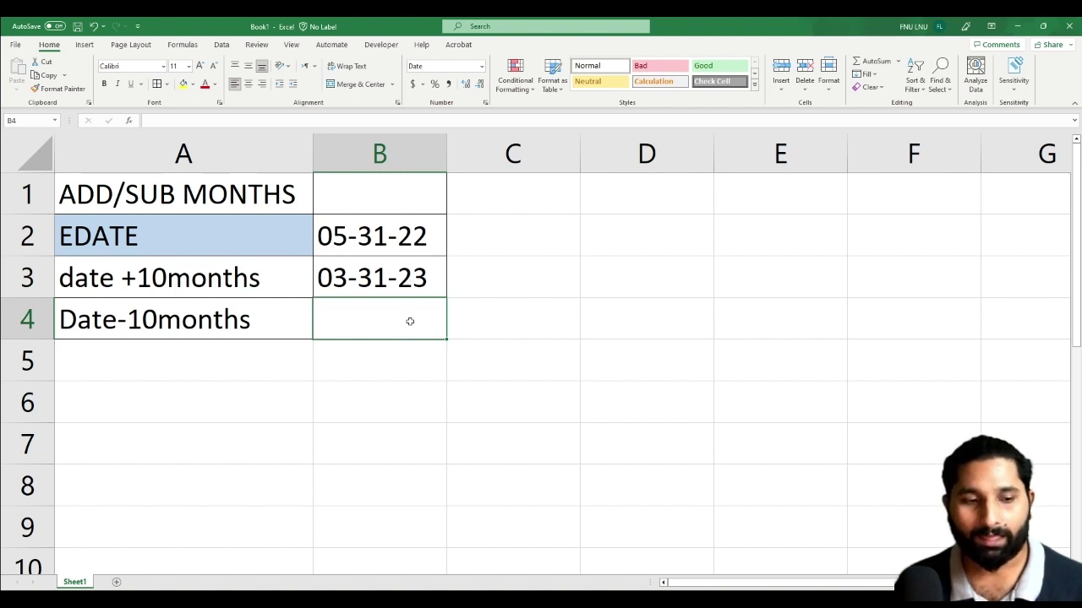
click(398, 246)
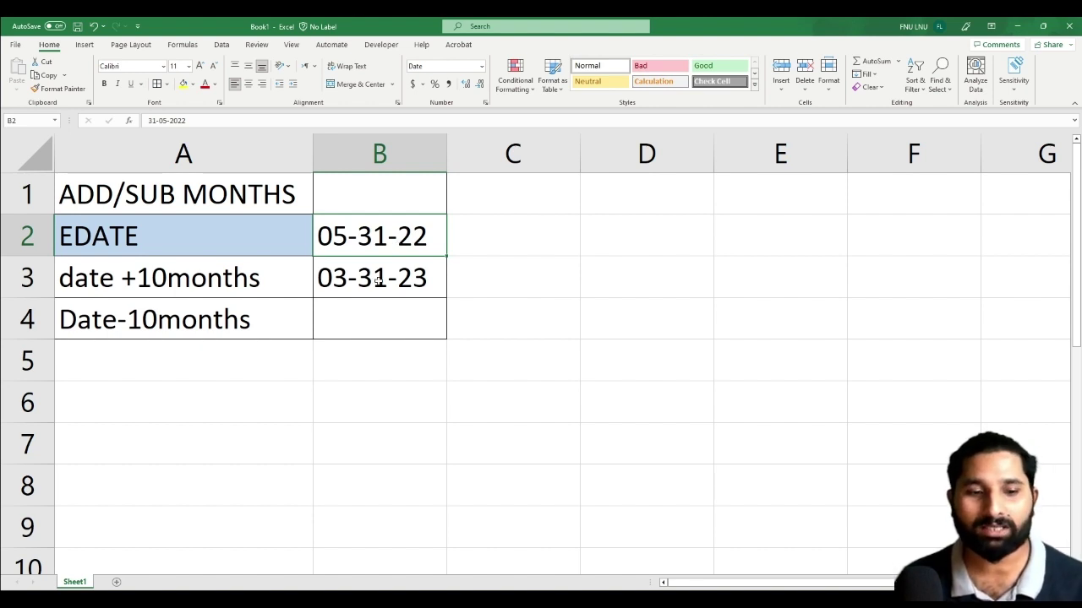
Enter =EDATE(B2,-10) in B4 to return 07-31-21, then review the +10 months formula
click(386, 325)
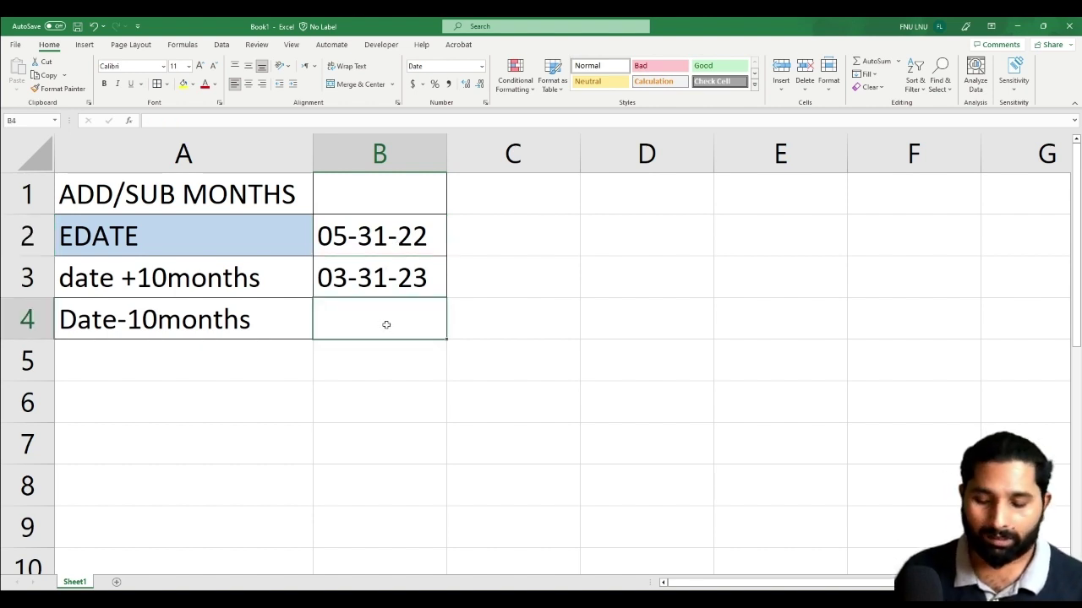
text(=edatwe)
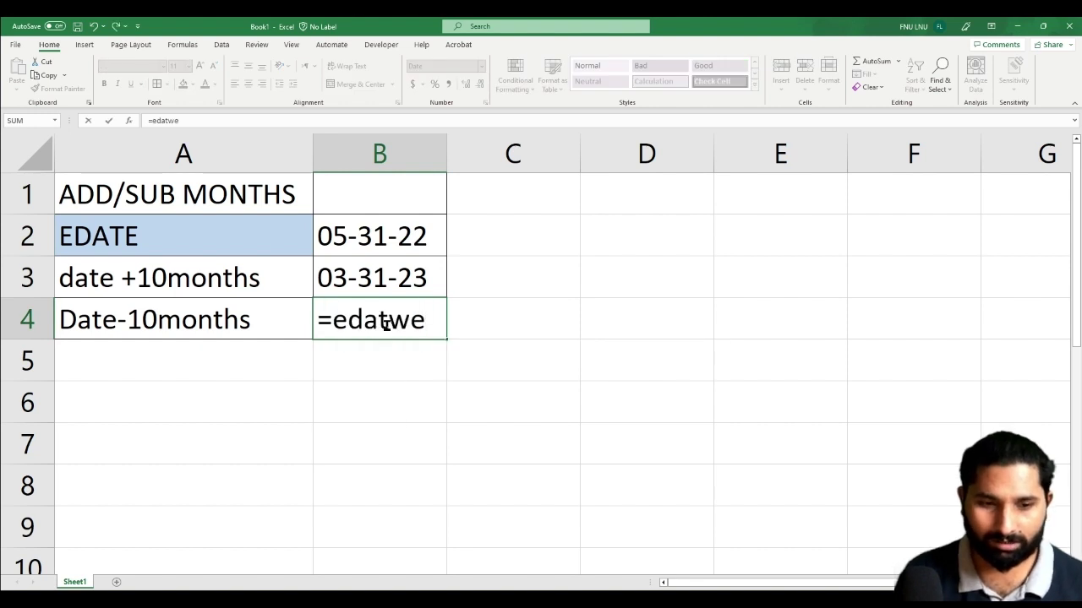
key(BackSpace)
key(BackSpace)
key(BackSpace)
key(BackSpace)
key(BackSpace)
key(BackSpace)
key(BackSpace)
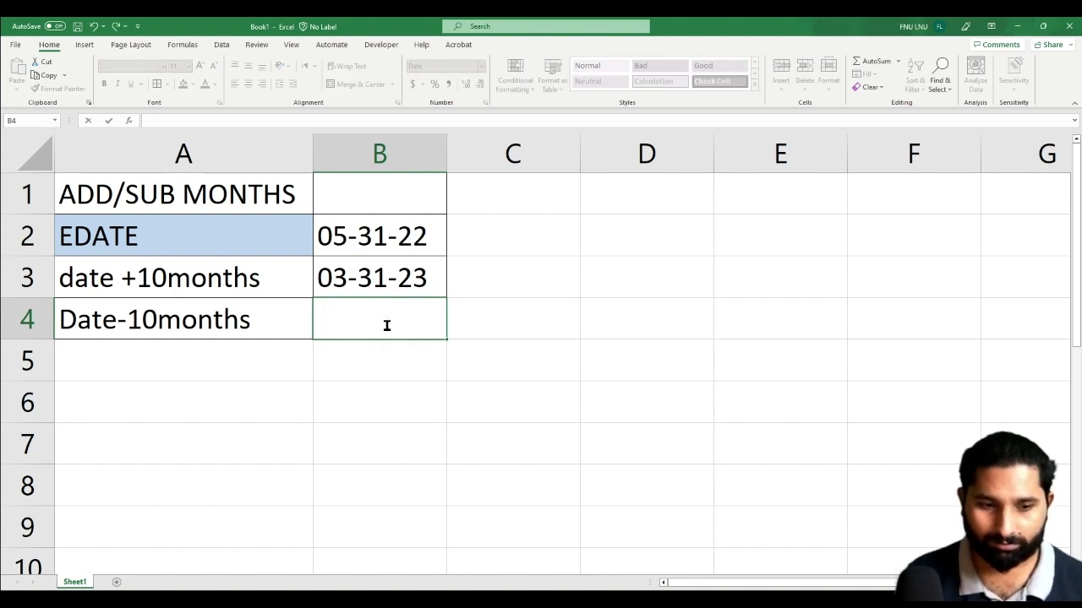
text(=edat)
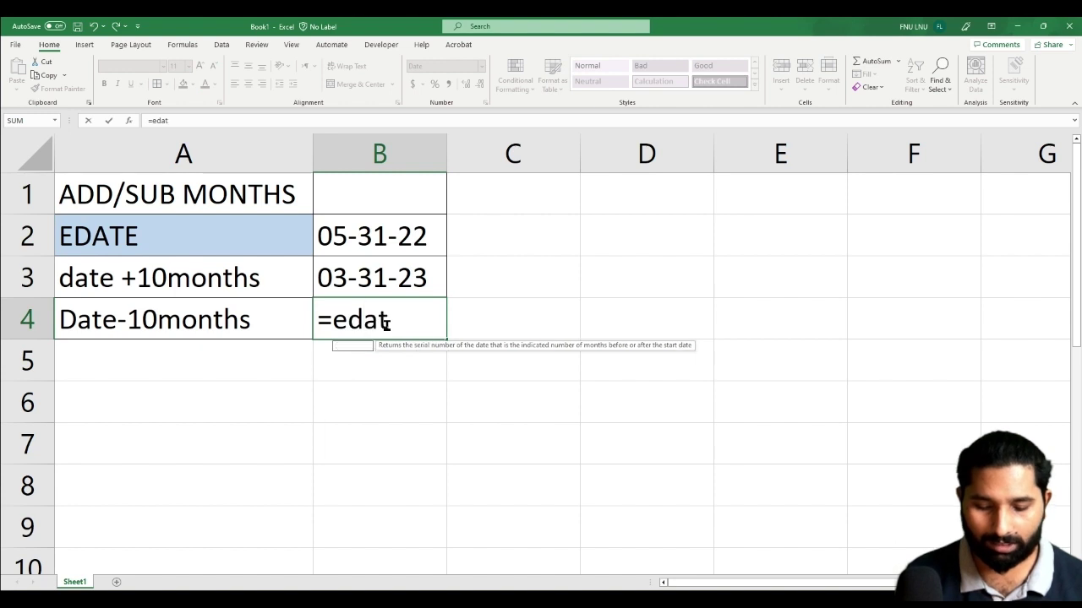
text(e)
key(Tab)
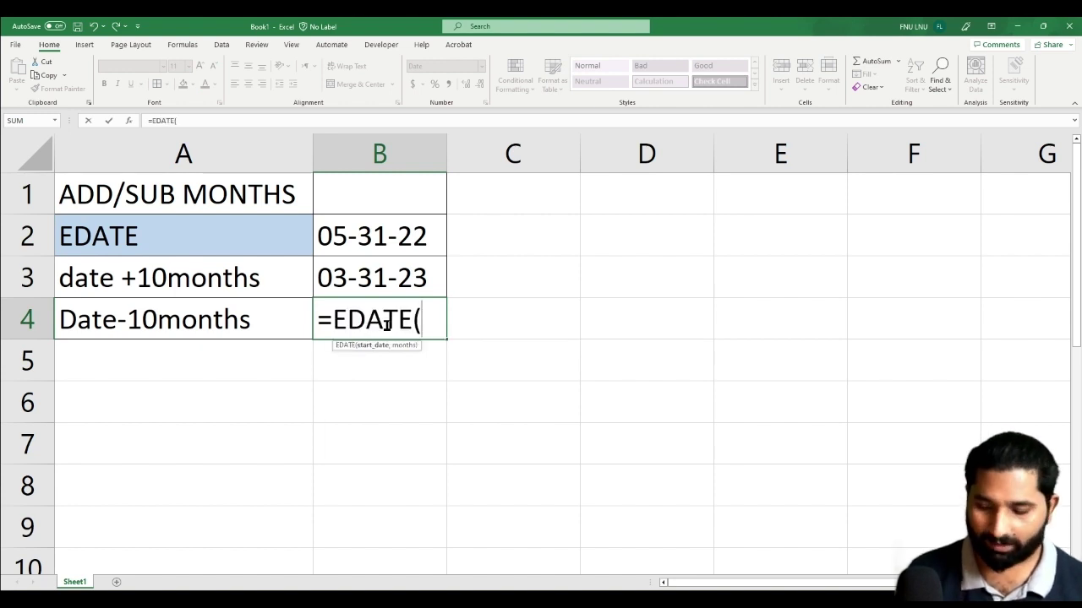
key(Up)
key(Up)
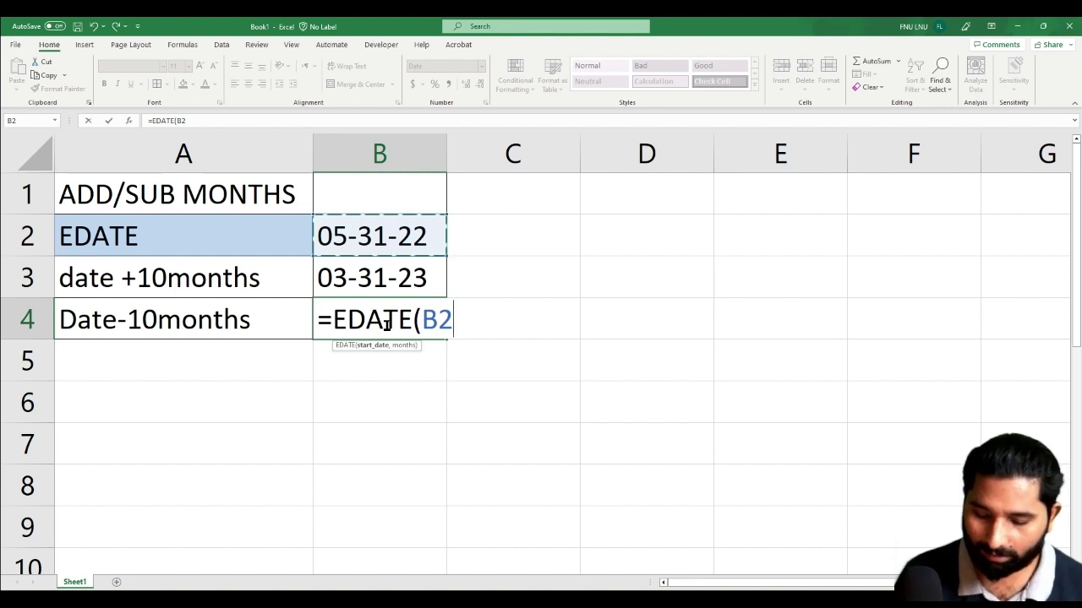
text(,-10)
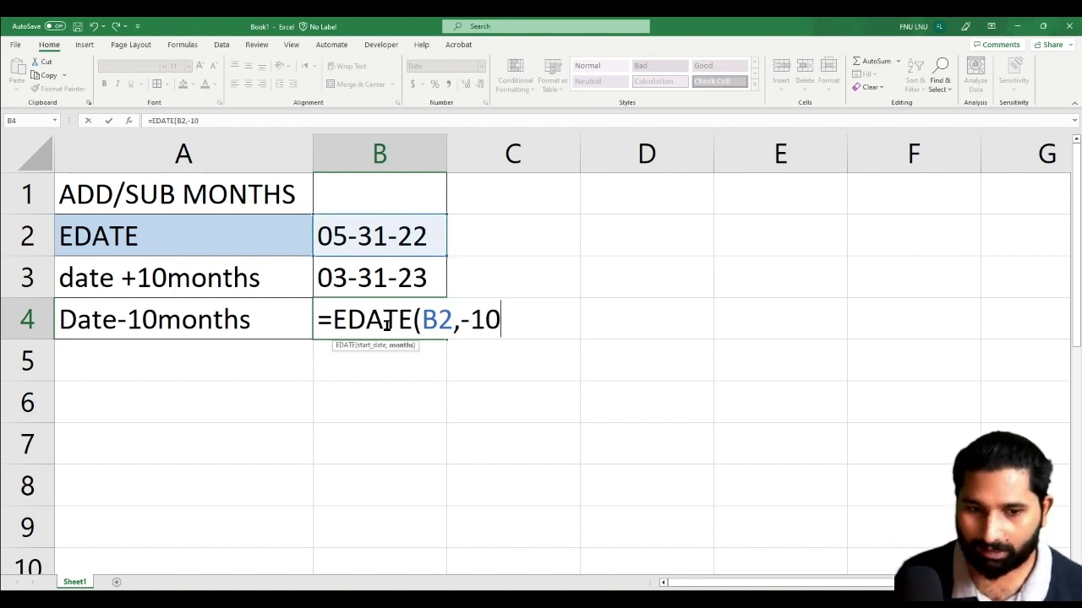
text())
key(Return)
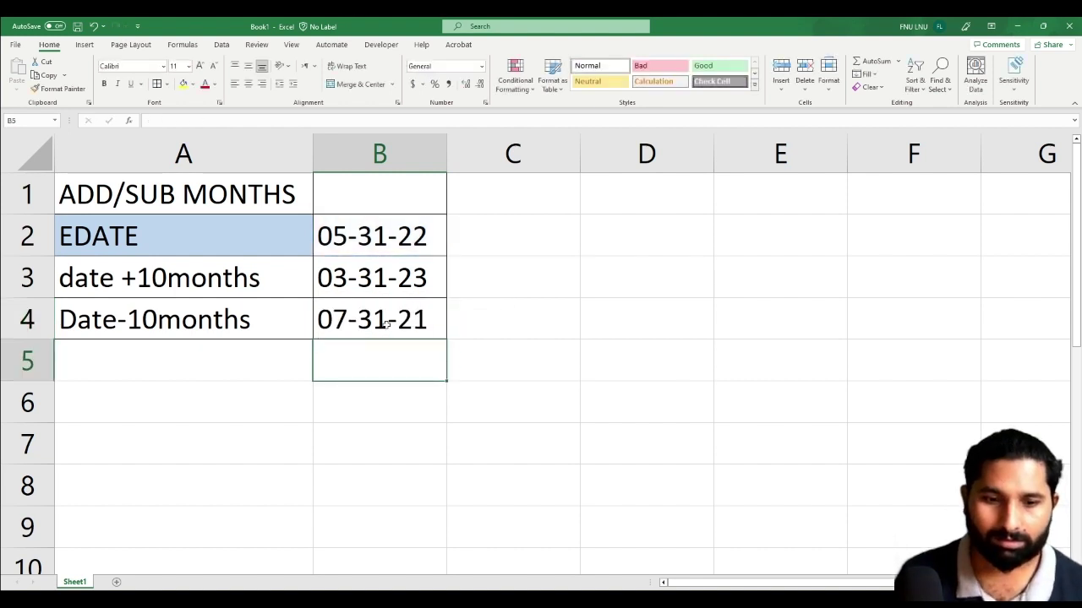
click(384, 292)
Compare the EDATE formulas behind the +10 months and -10 months results
click(383, 310)
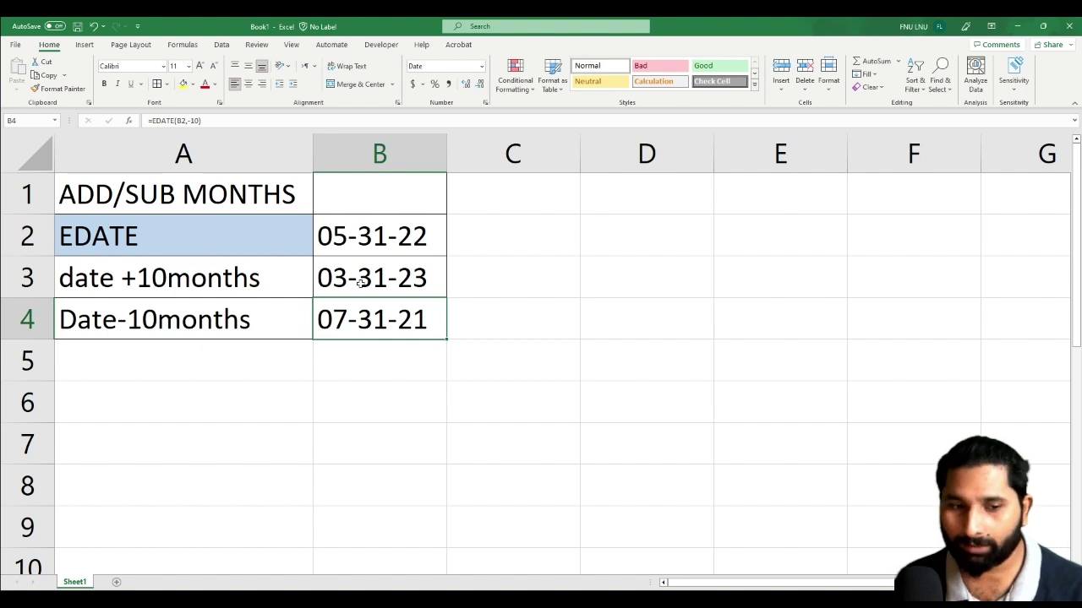
click(419, 274)
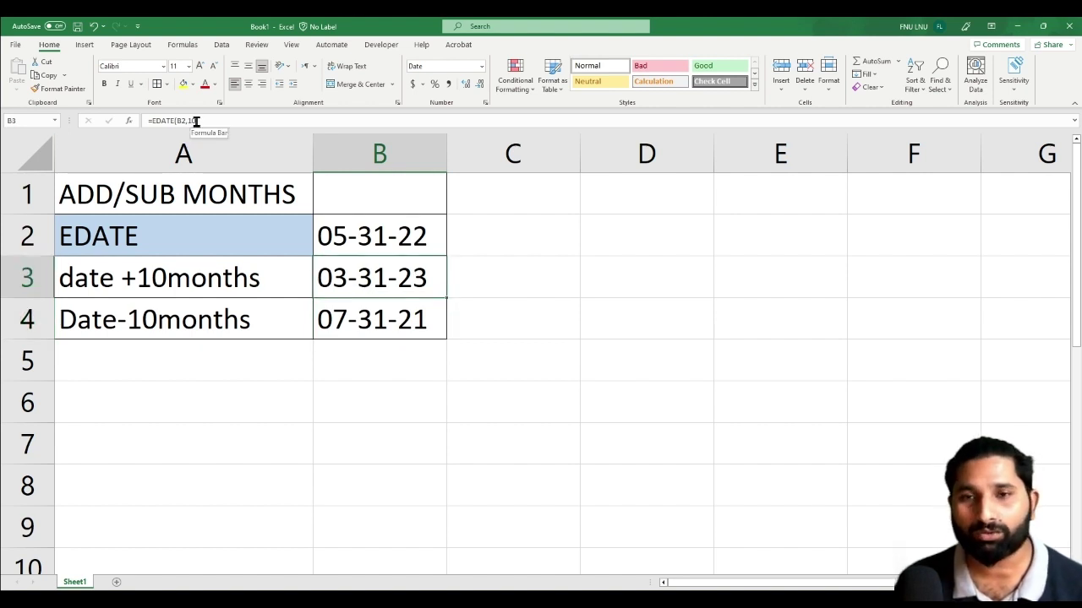
click(385, 312)
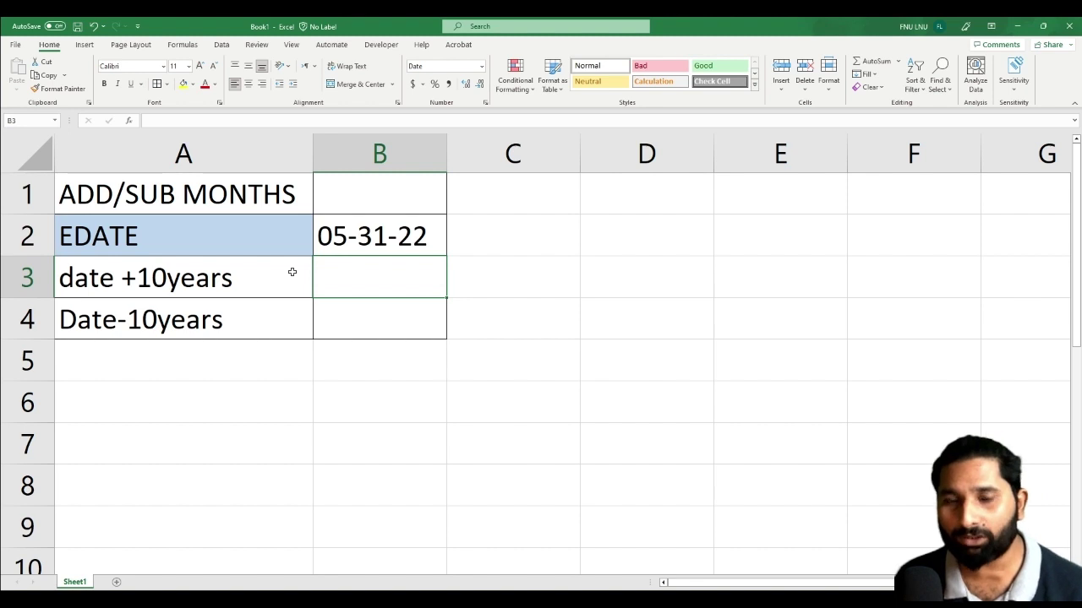
Calculate =10*12 (120) in D3 and enter =EDATE(B2,120) in B3, returning 05-31-32
click(600, 287)
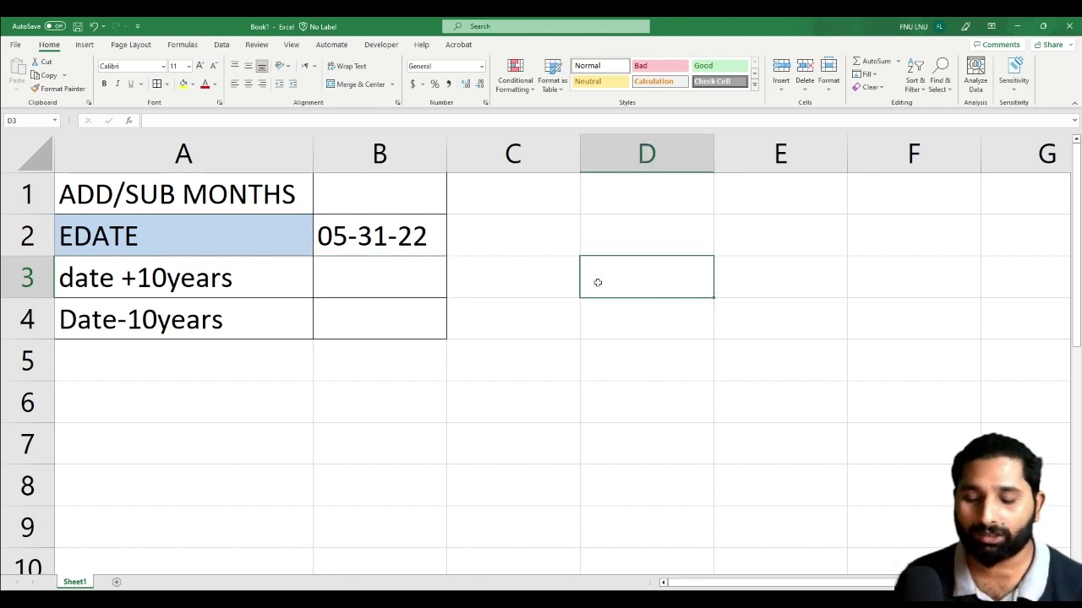
text(=)
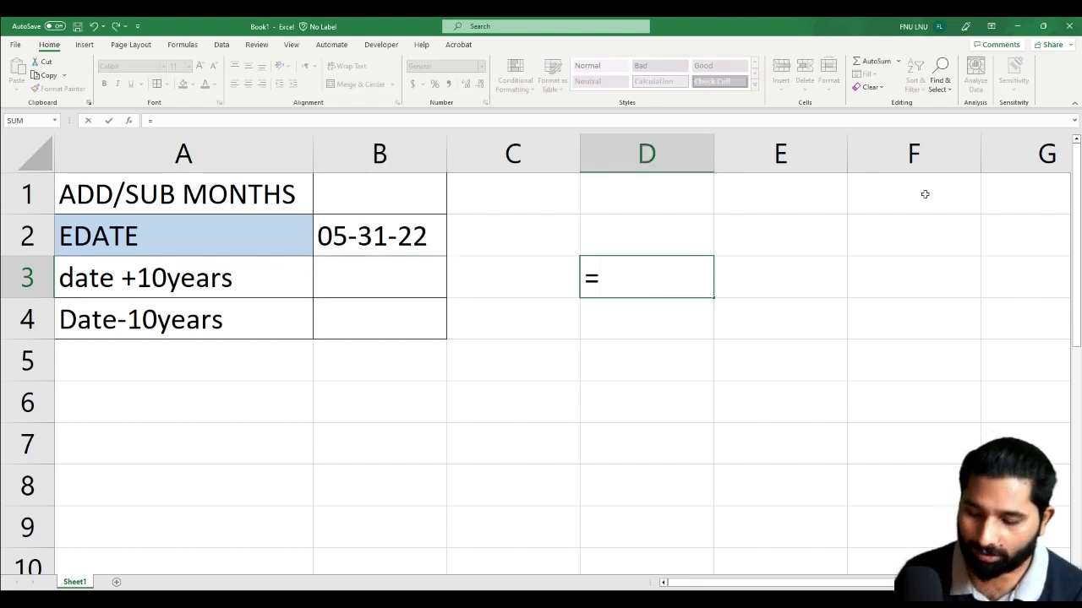
text(1)
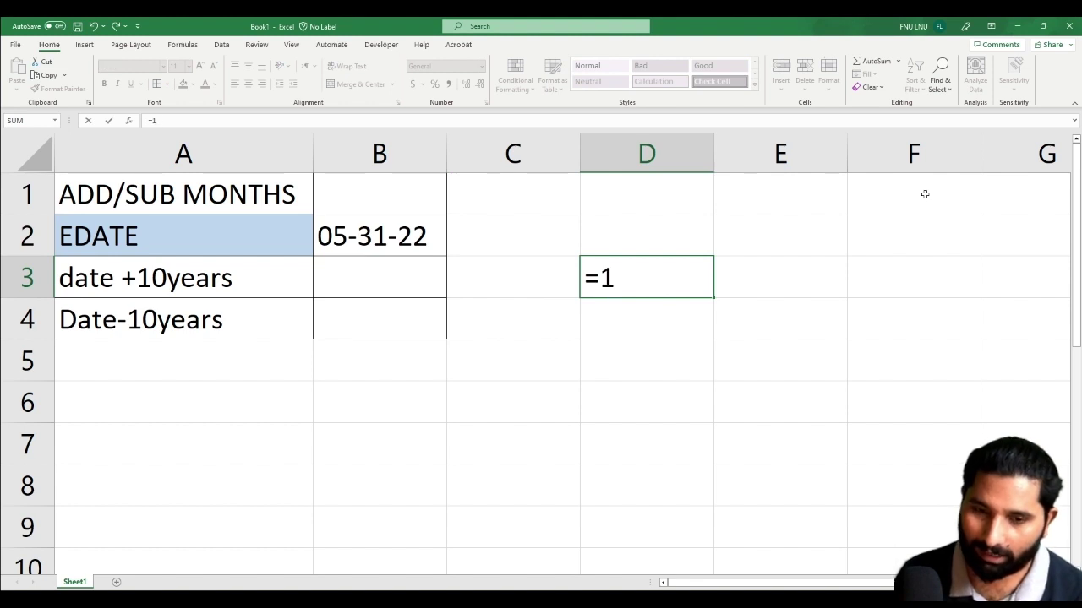
text(0*)
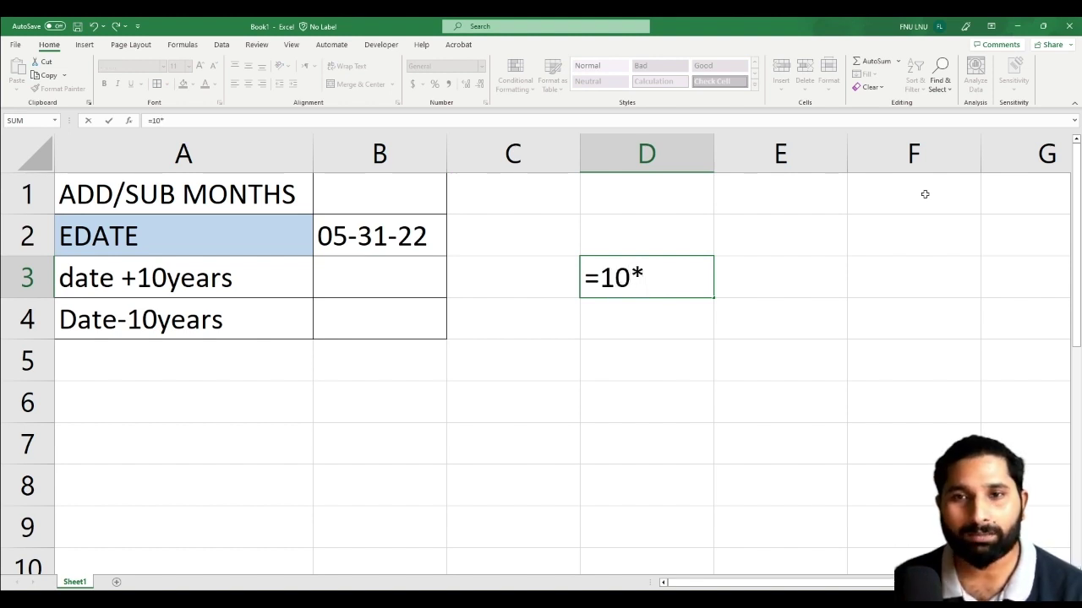
text(1)
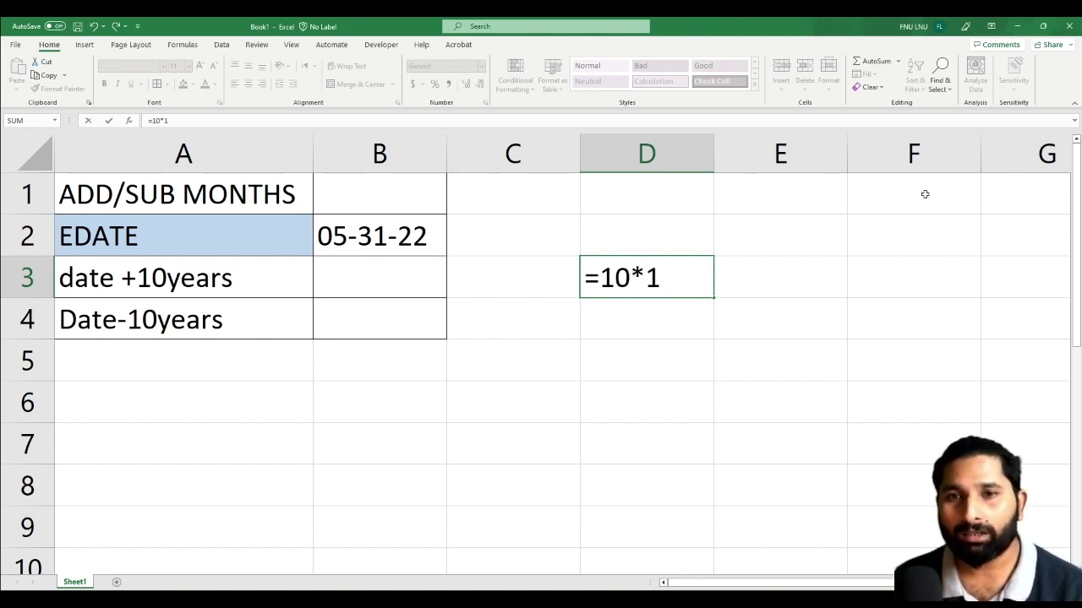
text(2)
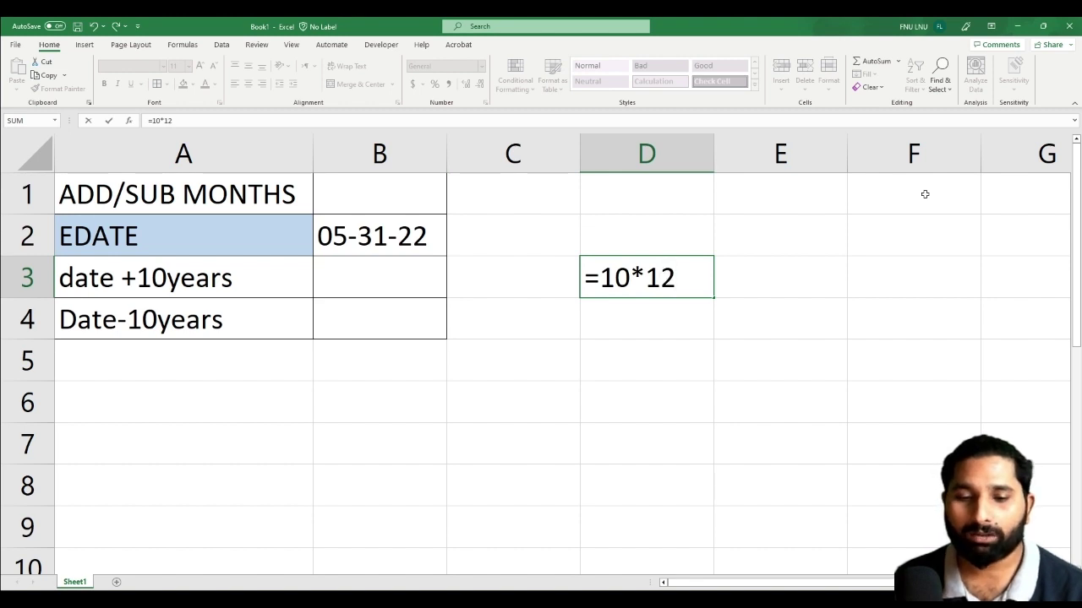
key(Return)
double_click(342, 282)
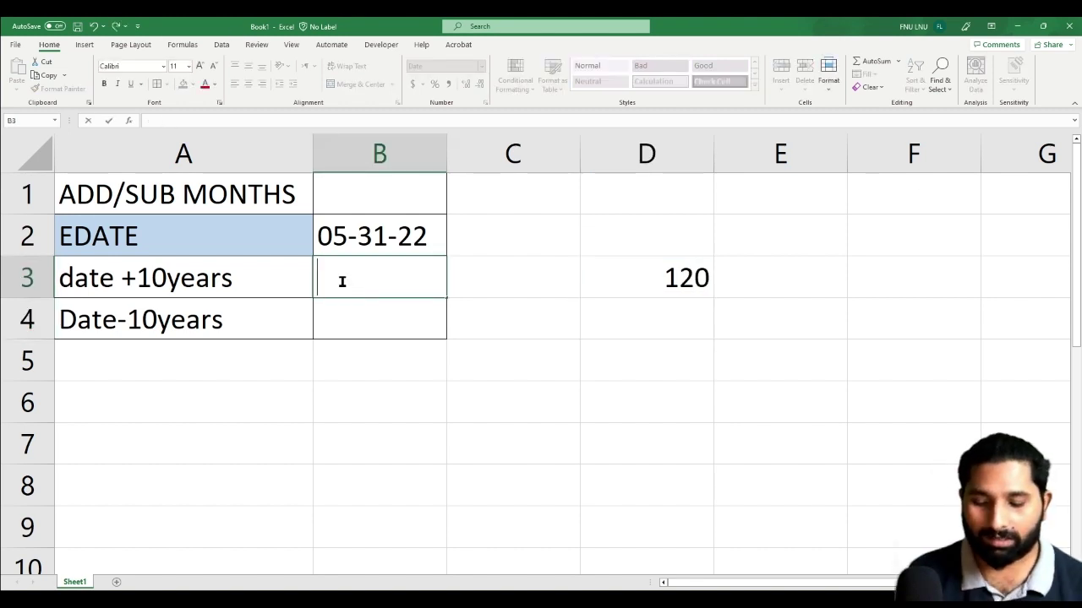
text(=)
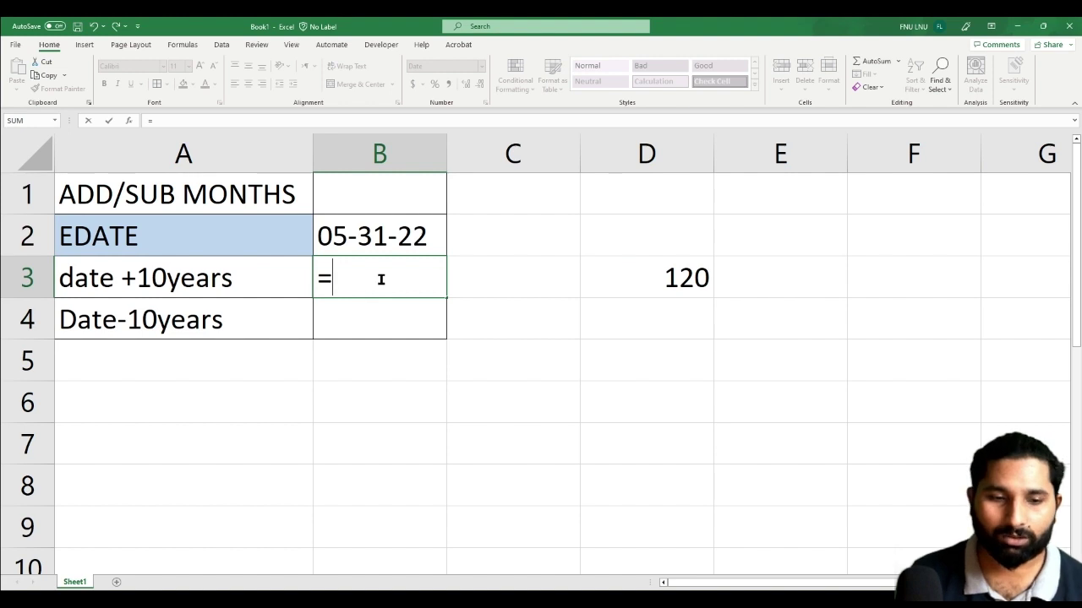
text(edate)
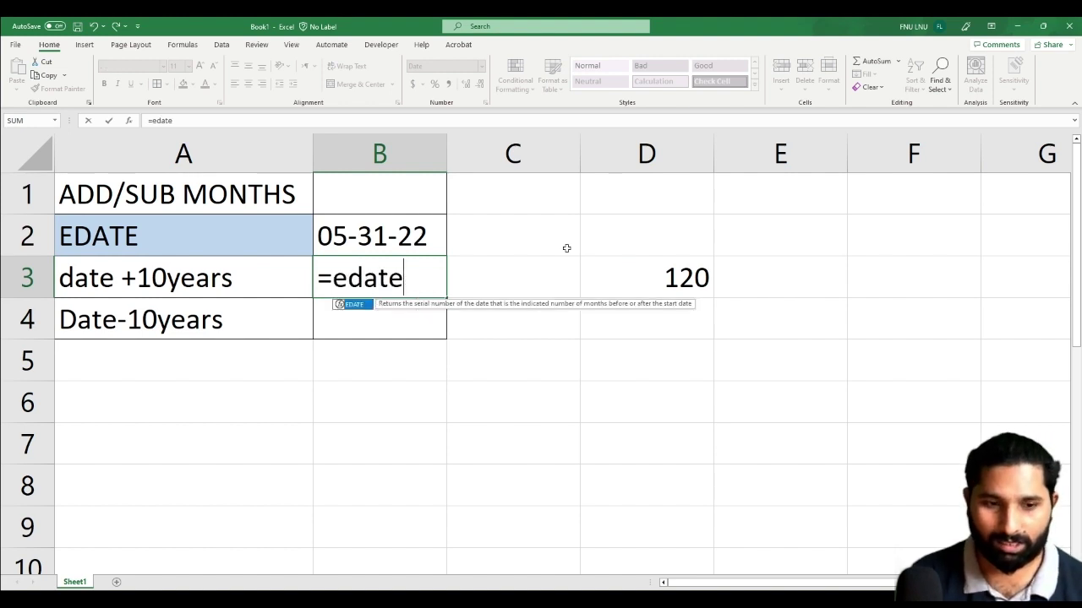
key(Tab)
key(Up)
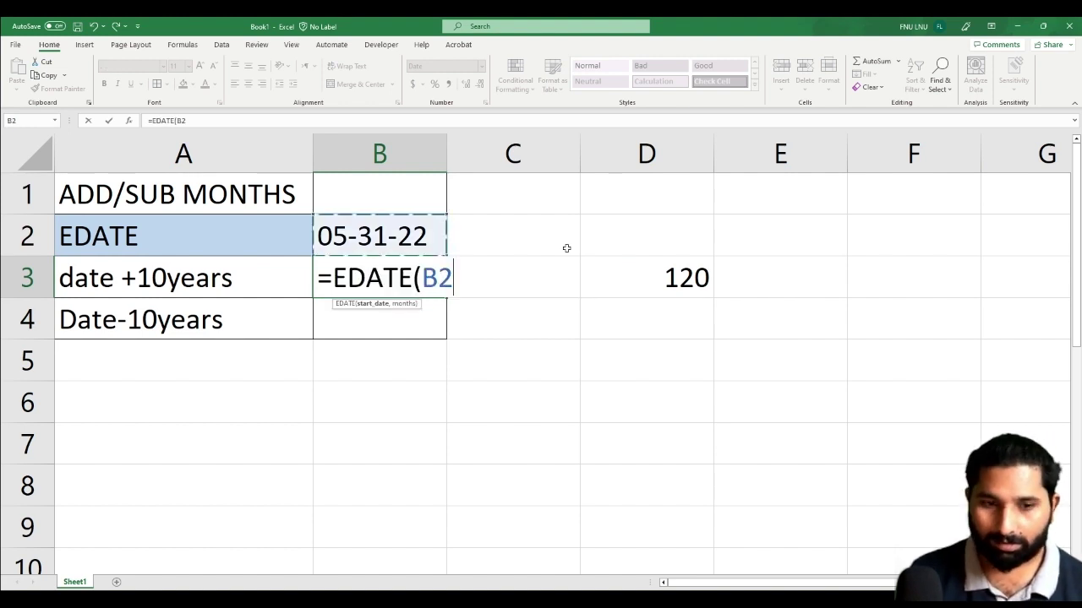
text(,)
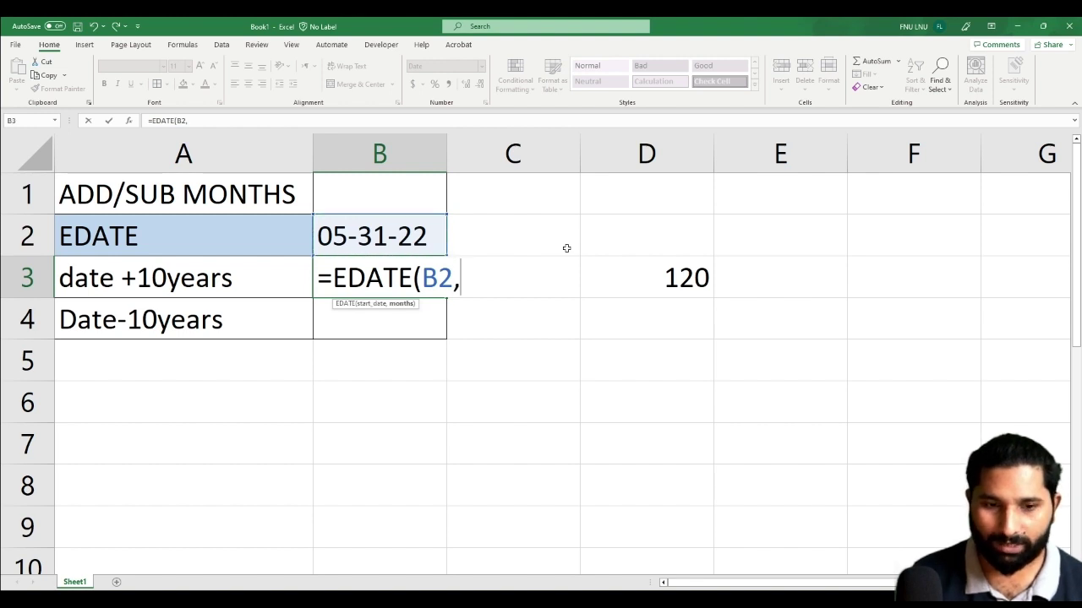
text(120)
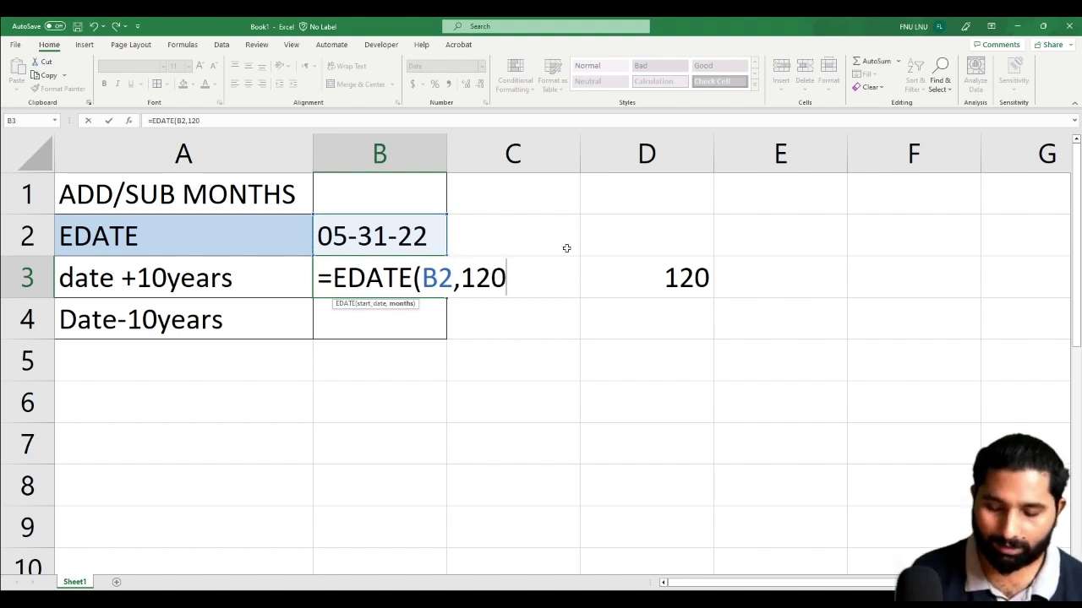
text())
key(Return)
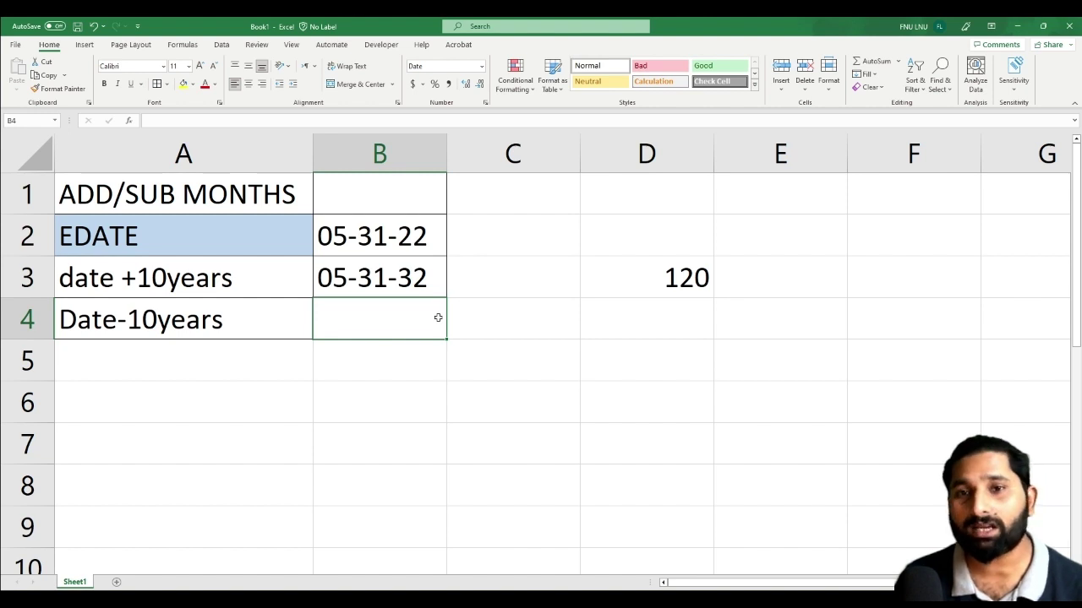
Start the formula =EDATE(B2,-120) in the Date-10years cell
double_click(438, 318)
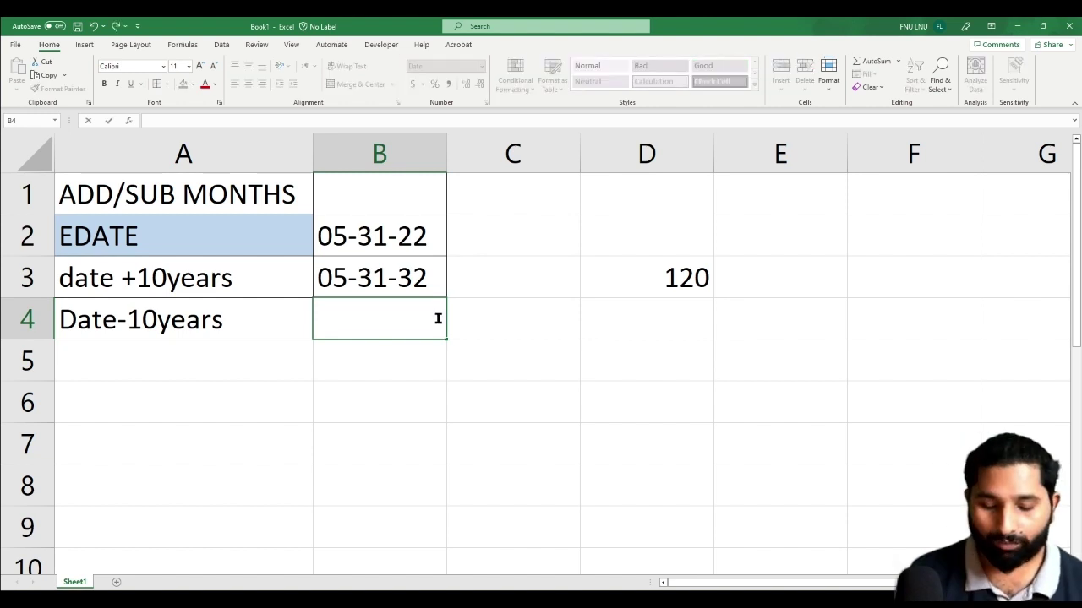
text(=e)
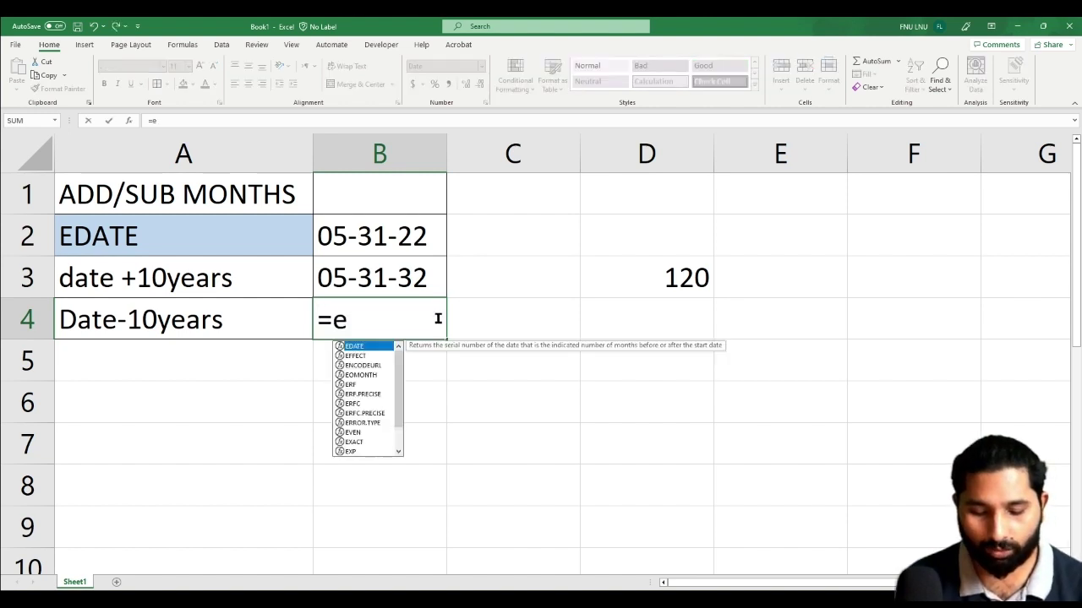
text(date)
key(Tab)
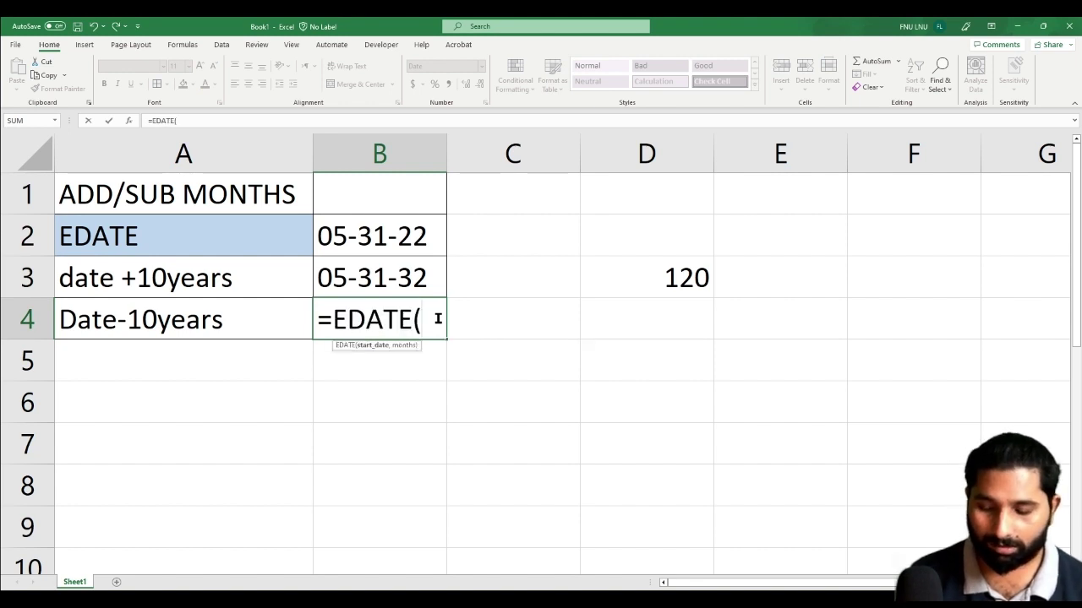
key(Up)
key(Up)
text(,)
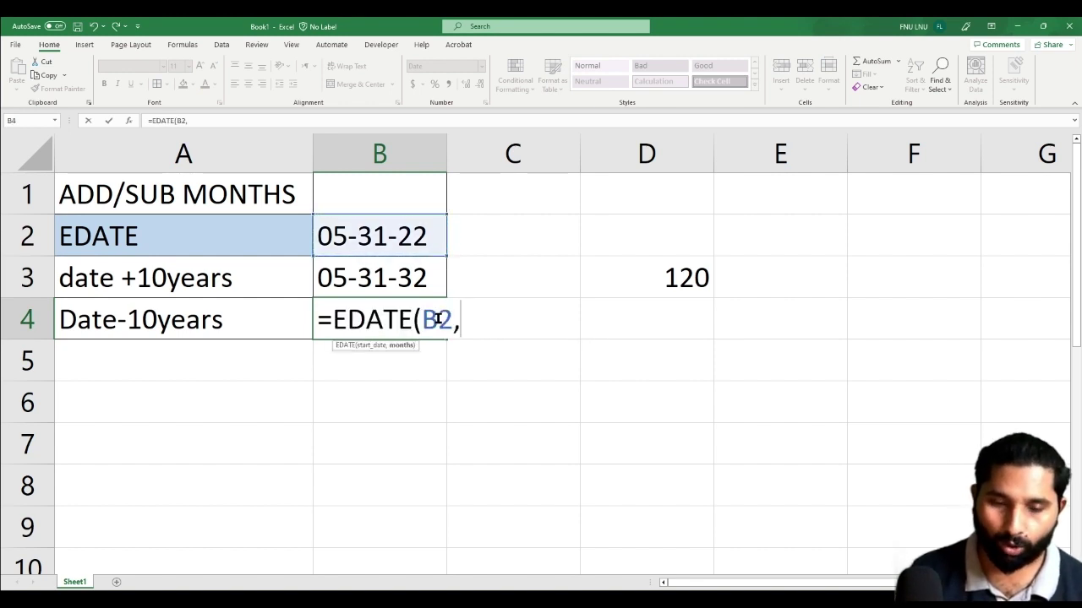
text(-12)
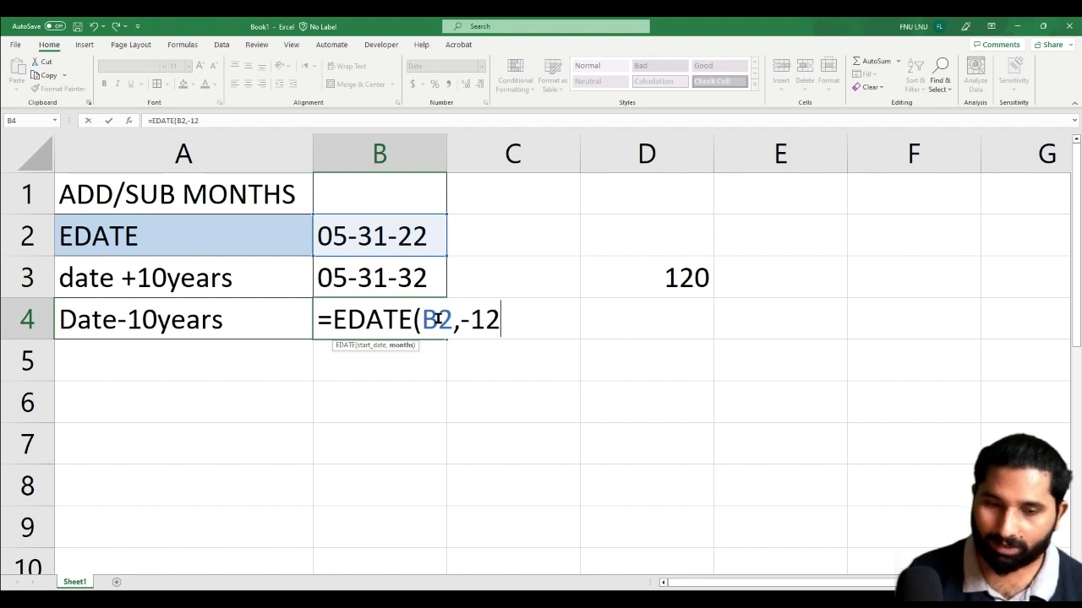
text(0))
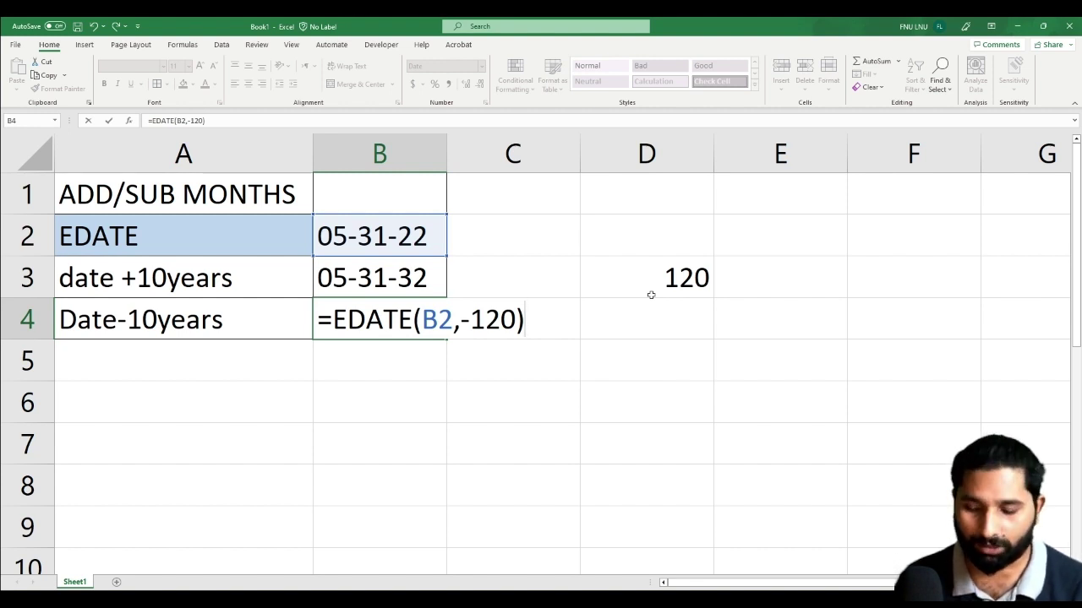
Commit =EDATE(B2,-120) so the Date-10years row shows 05-31-12
key(Return)
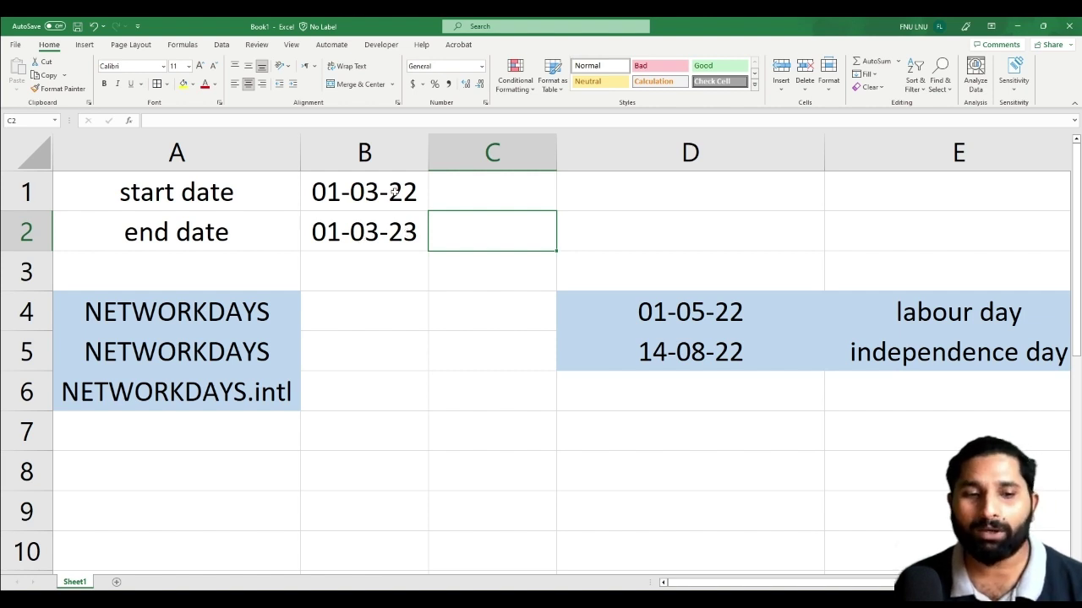
Narrow column D and select B4 for the first NETWORKDAYS result
click(625, 205)
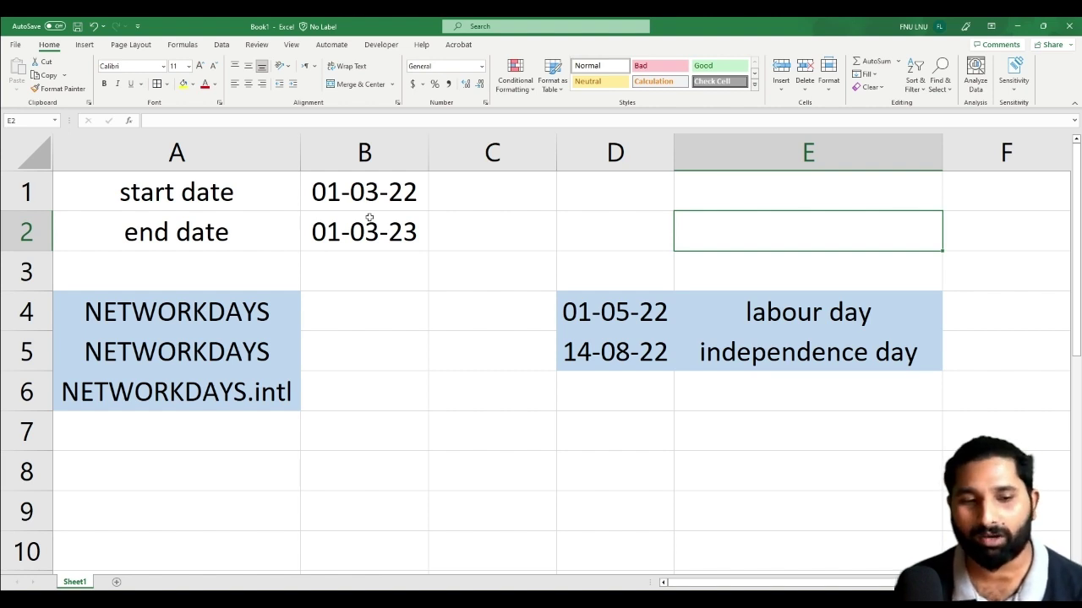
click(390, 306)
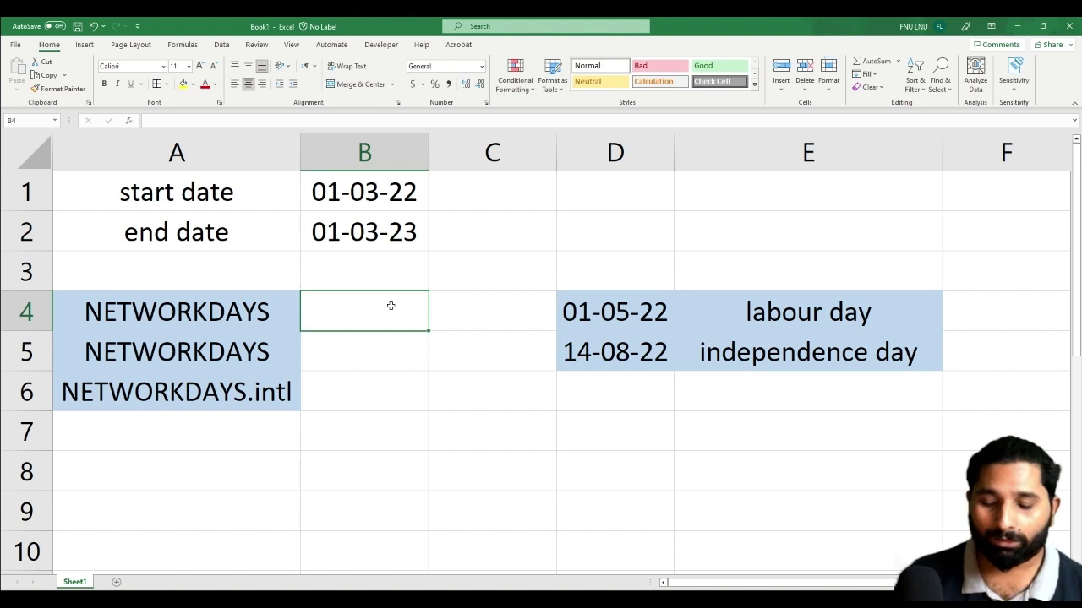
Enter =NETWORKDAYS(B1,B2) in B4, giving 262 working days from 01-03-22 to 01-03-23
text(=)
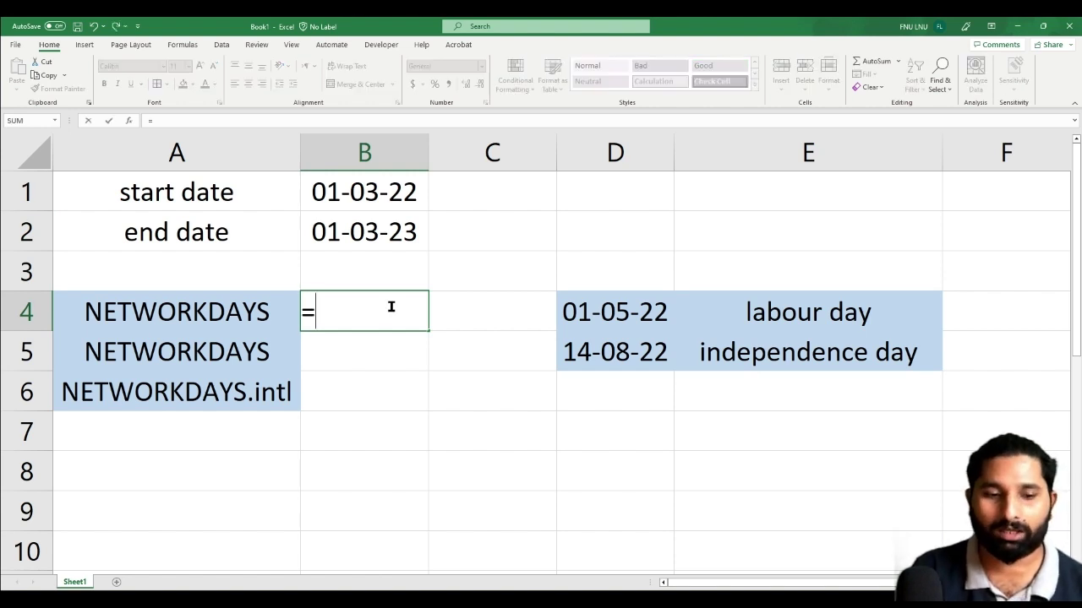
text(net)
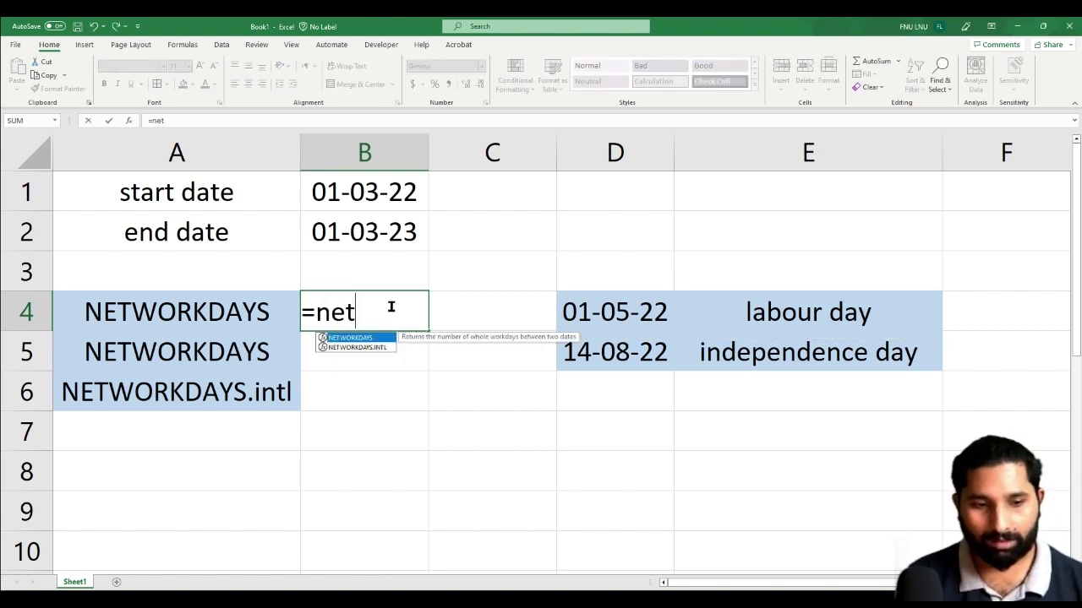
key(Tab)
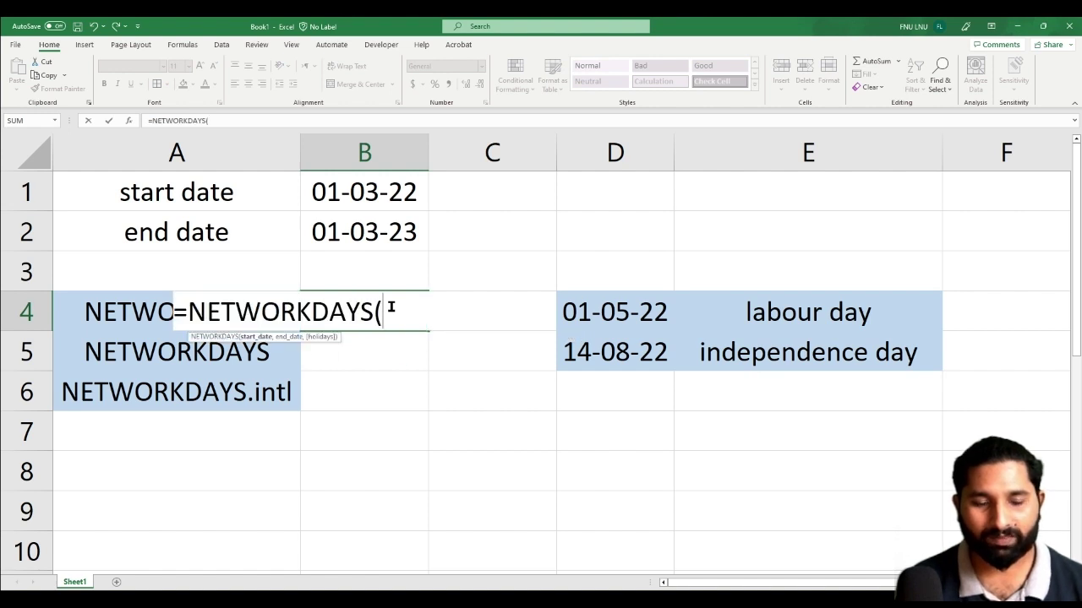
click(381, 196)
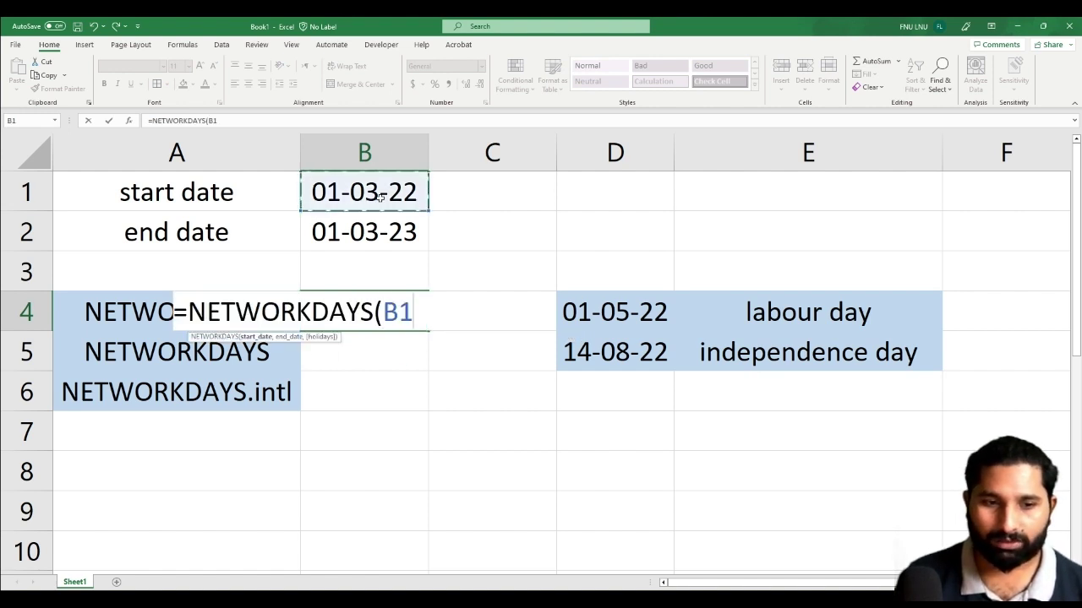
text(,)
click(369, 228)
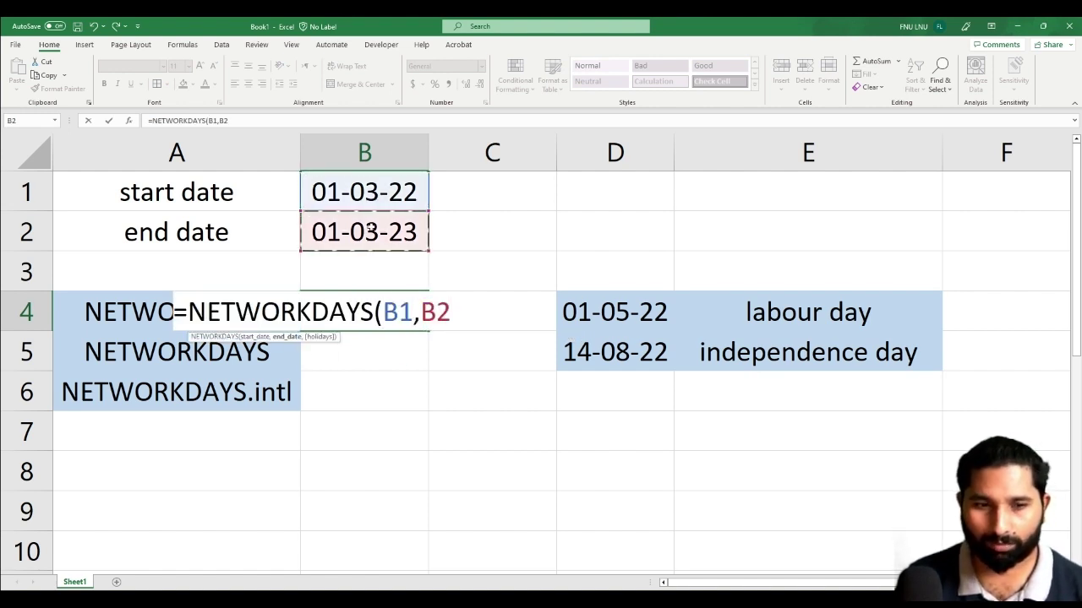
text())
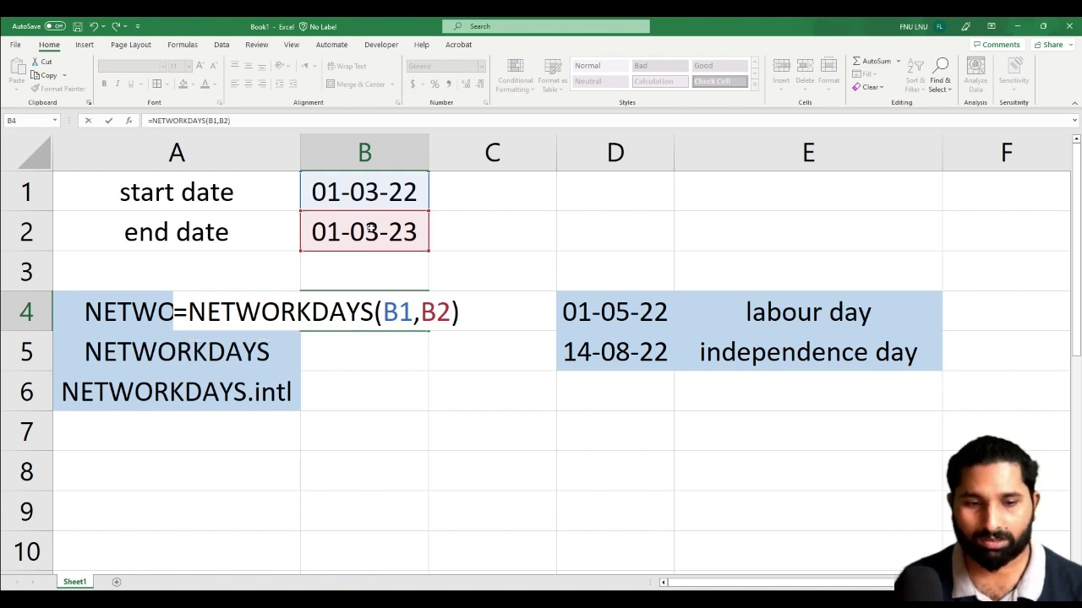
key(Return)
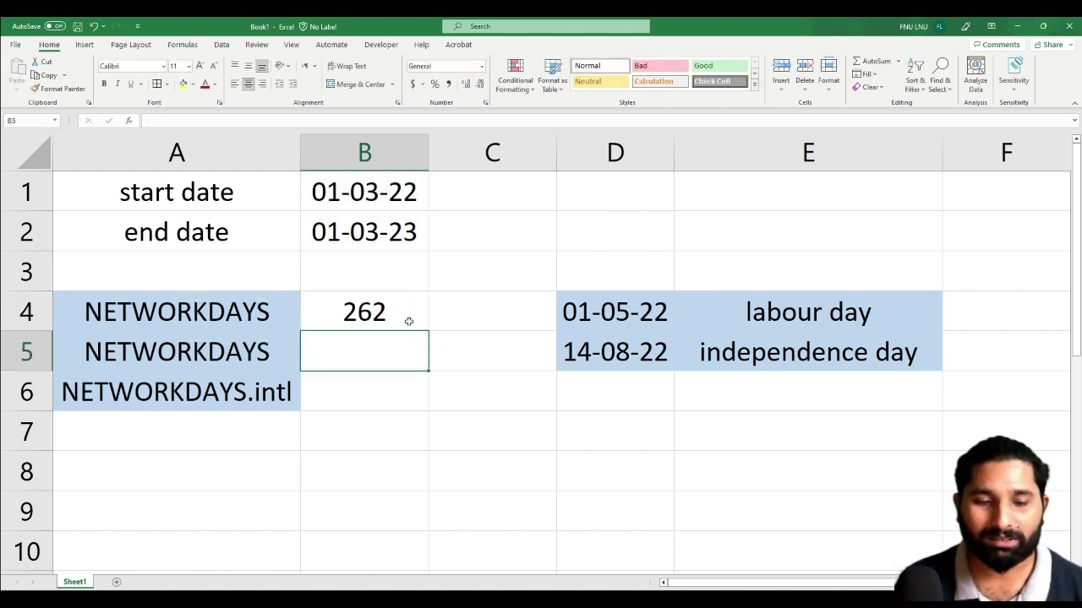
click(406, 319)
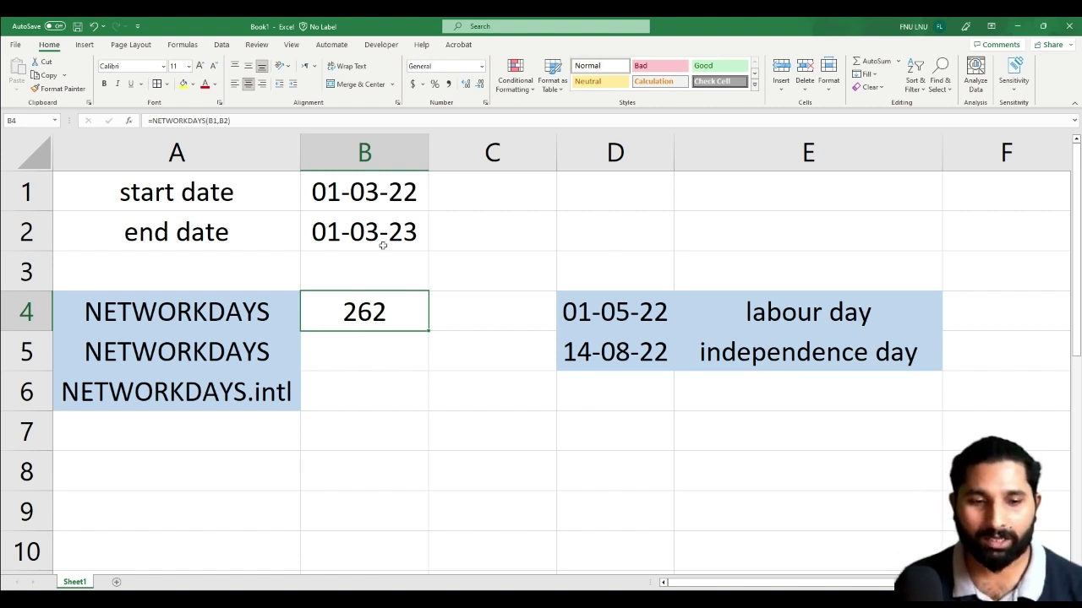
click(352, 346)
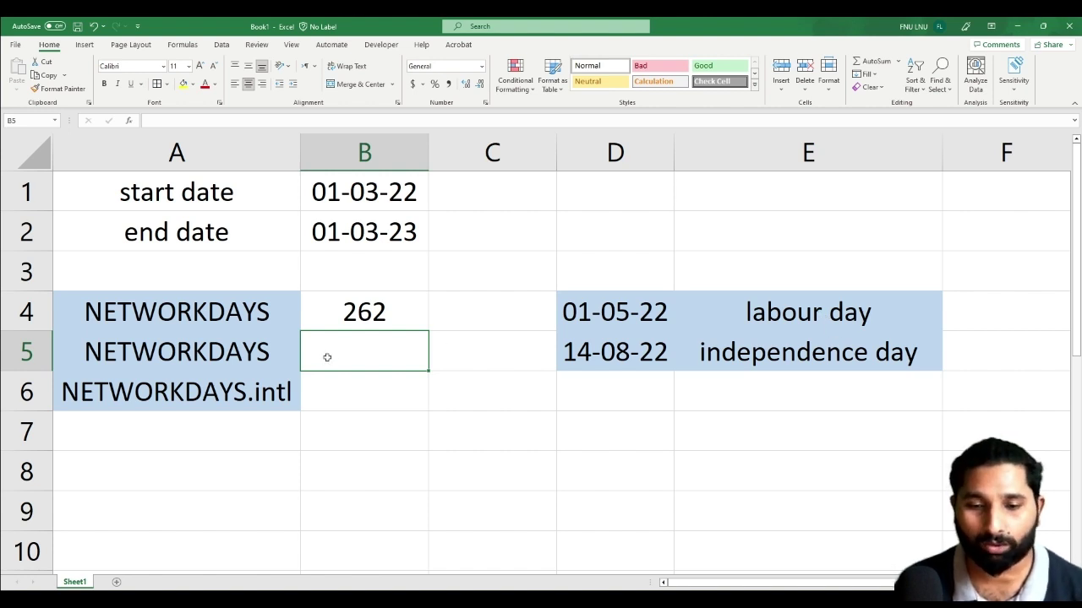
Enter =NETWORKDAYS(B1,B2,D4:D5) in B5 so the holidays in D4:D5 are excluded
text(=)
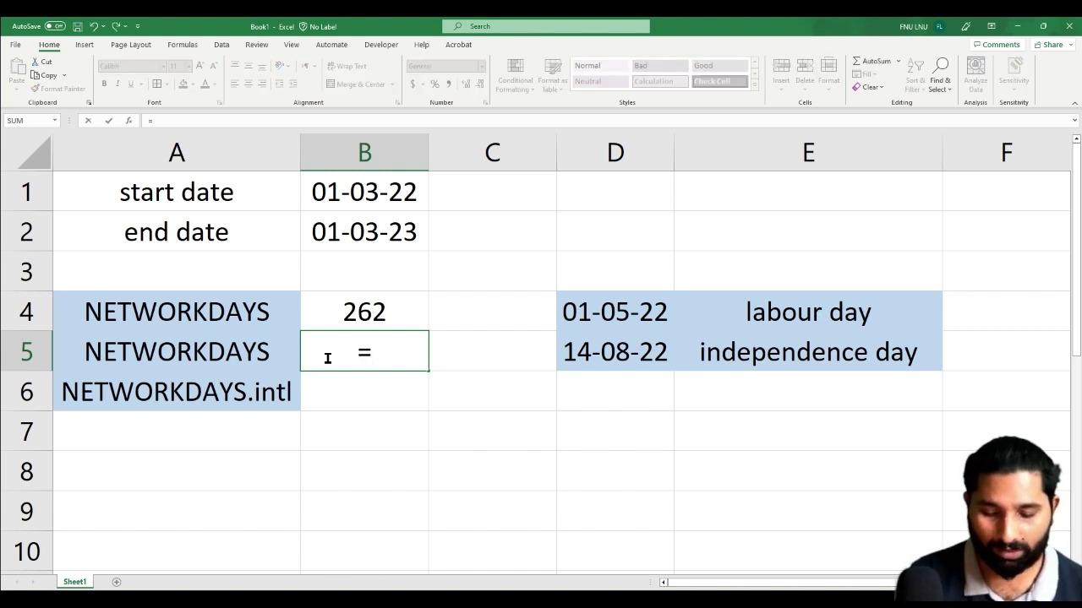
text(ne)
key(Down)
key(Tab)
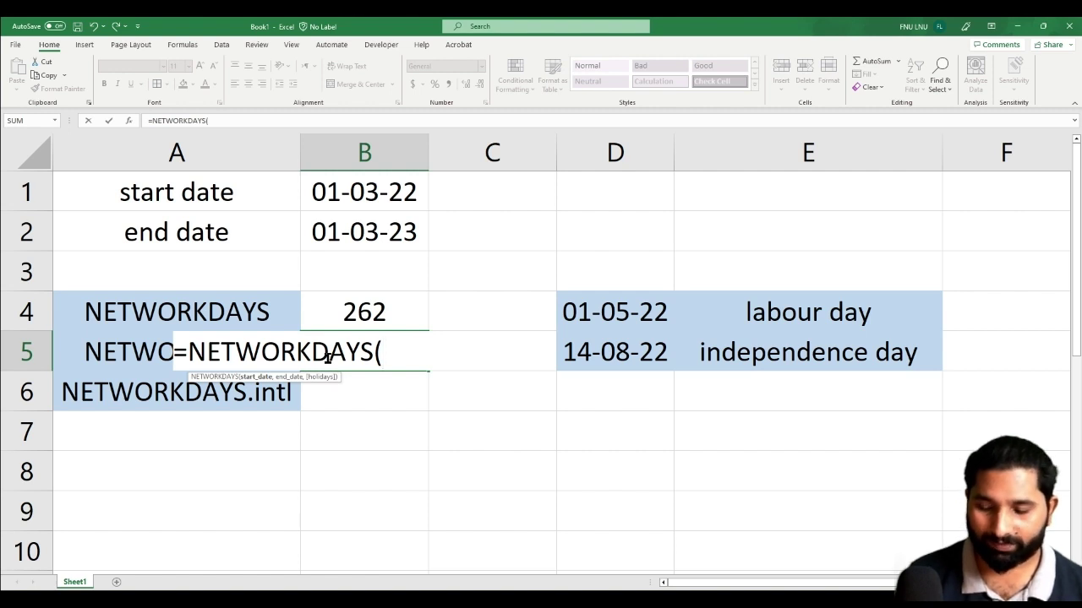
click(402, 196)
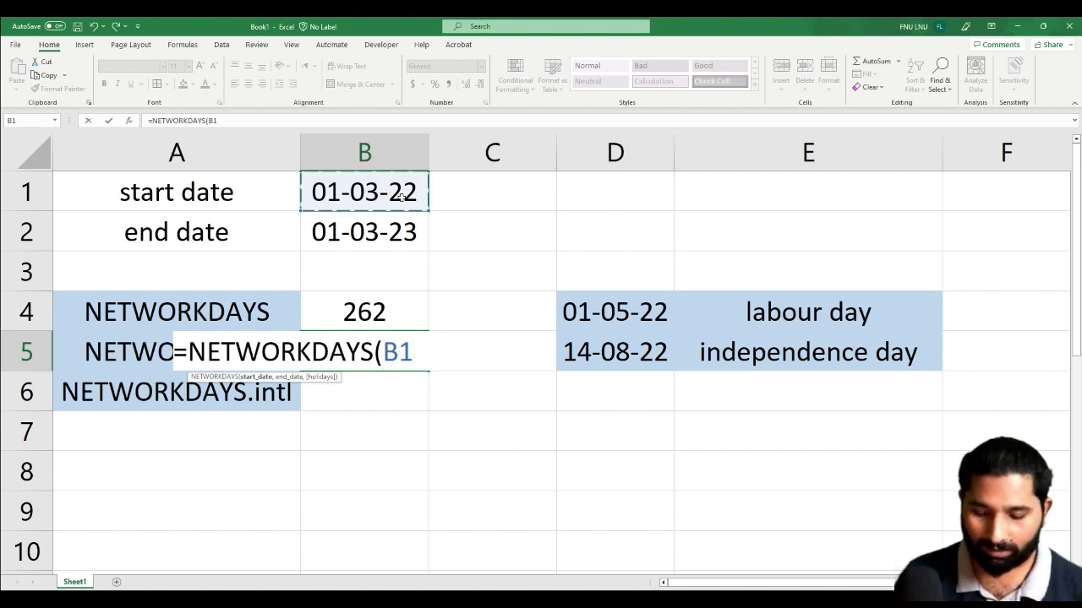
text(,)
click(374, 227)
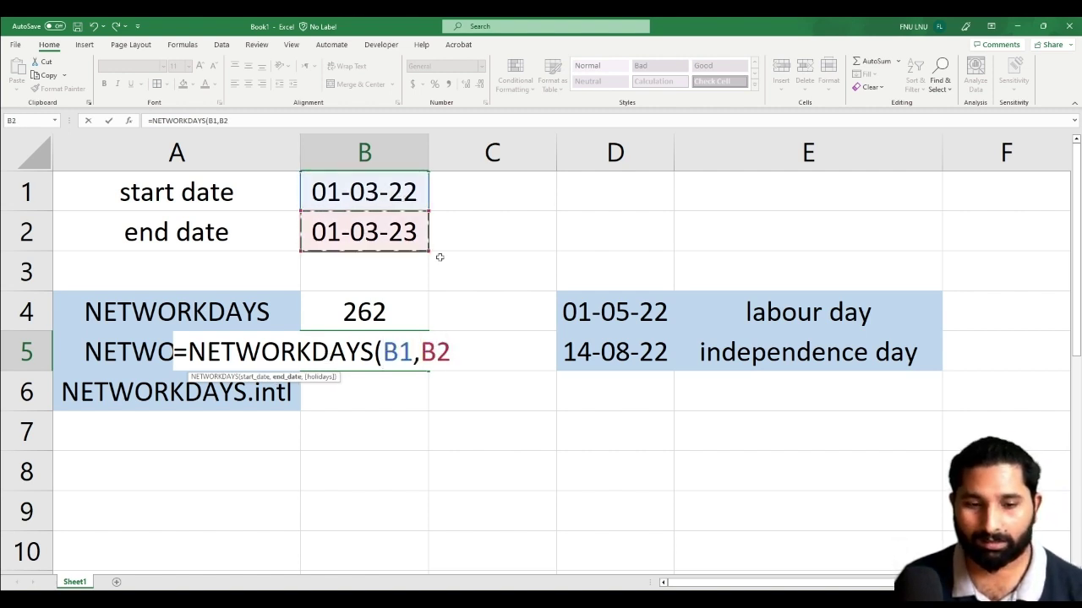
text(,)
click(592, 310)
drag(597, 331, 598, 348)
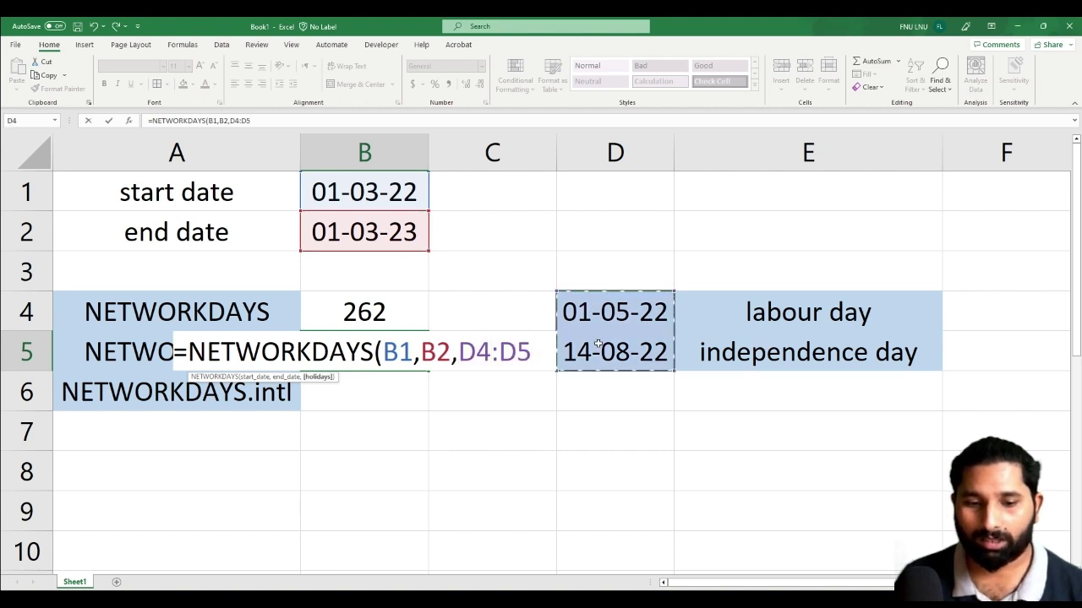
text())
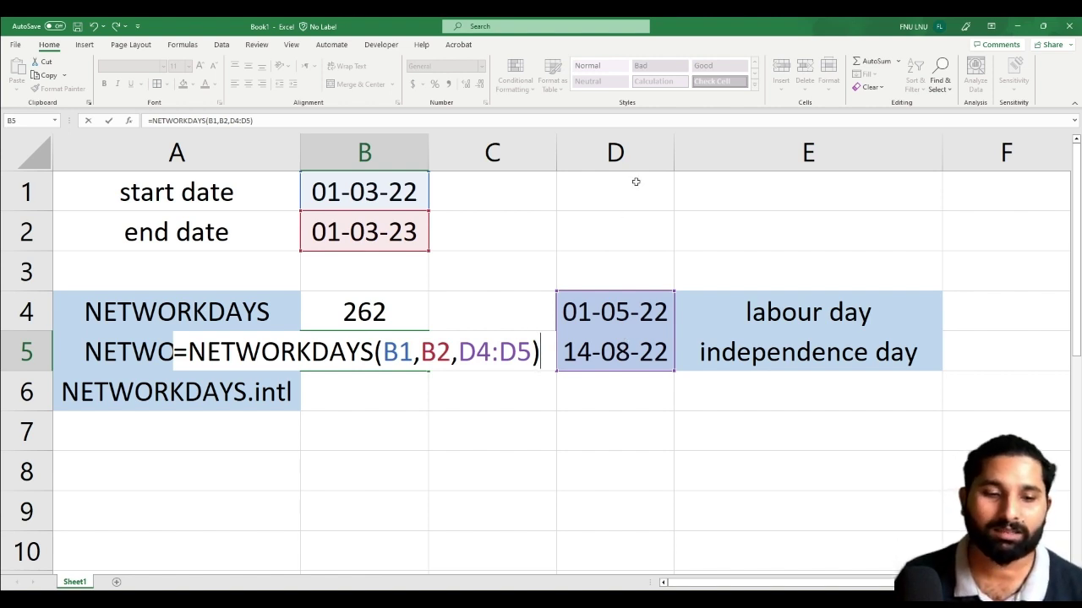
key(Return)
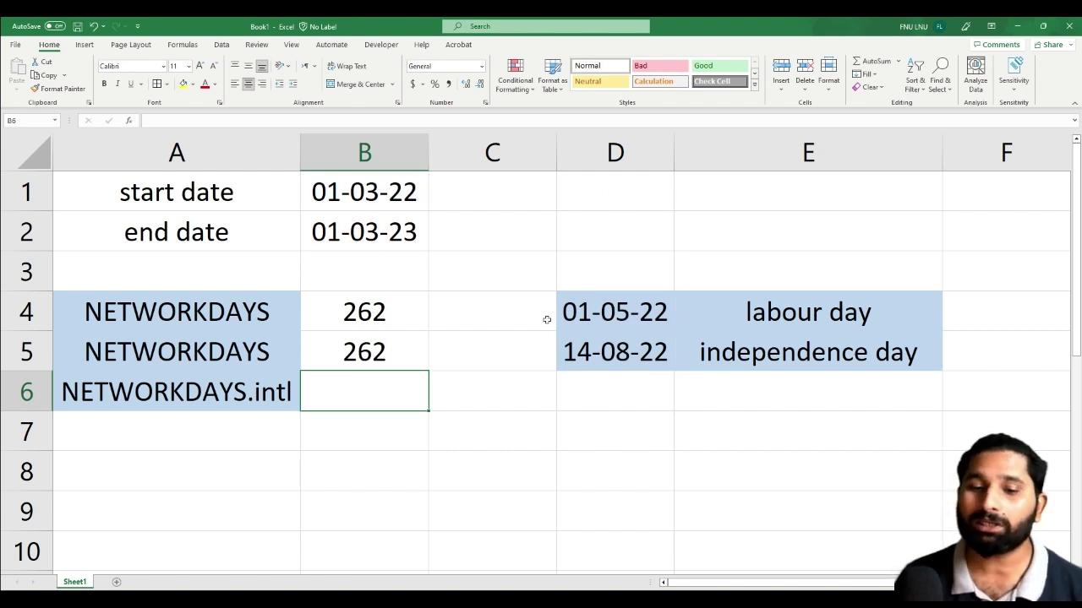
drag(590, 309, 604, 348)
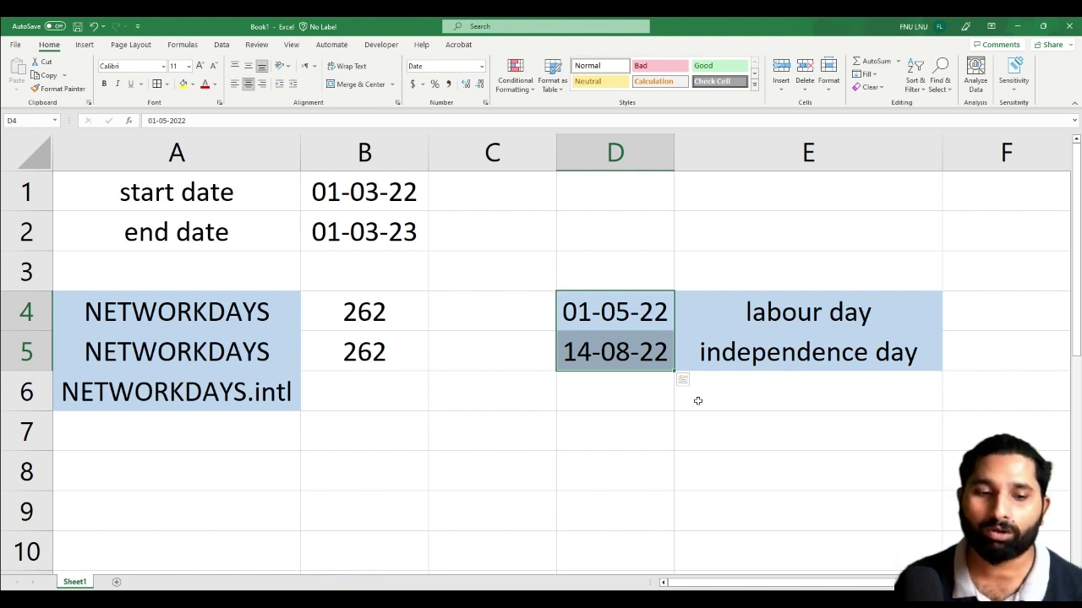
click(357, 307)
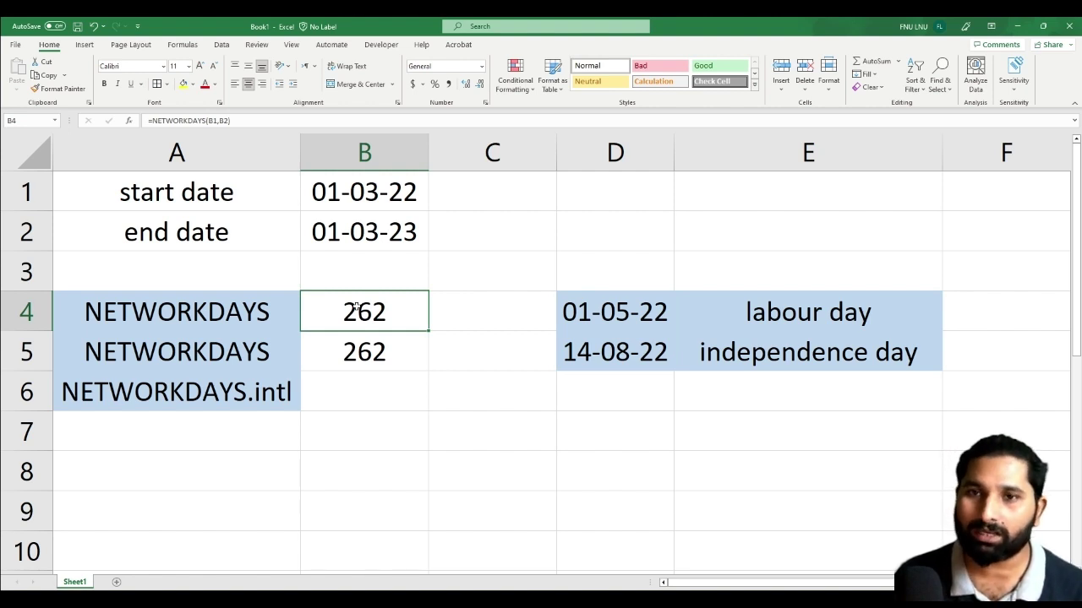
click(380, 353)
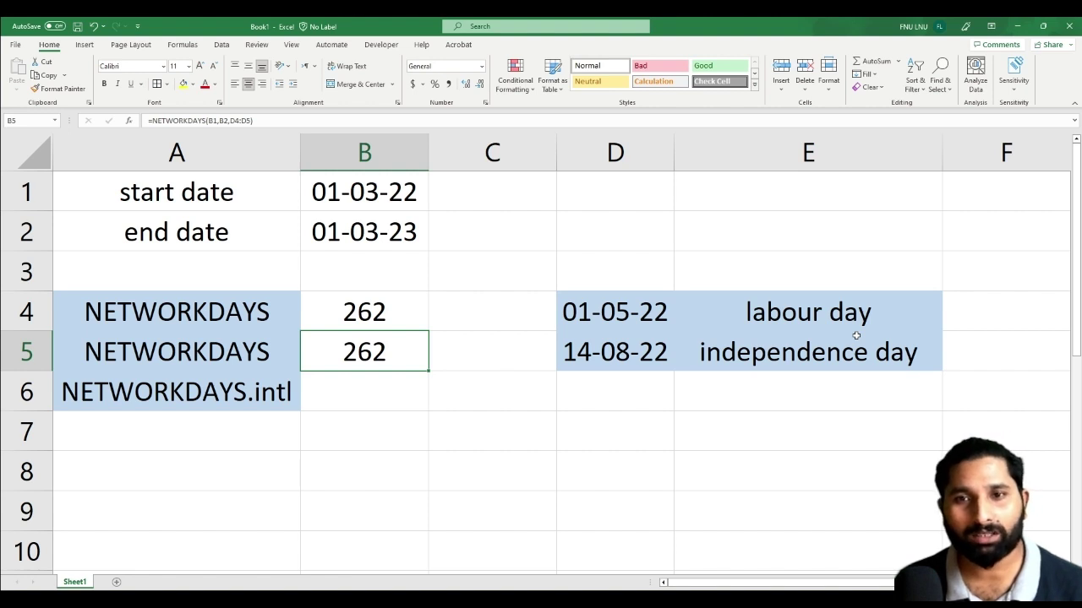
click(342, 395)
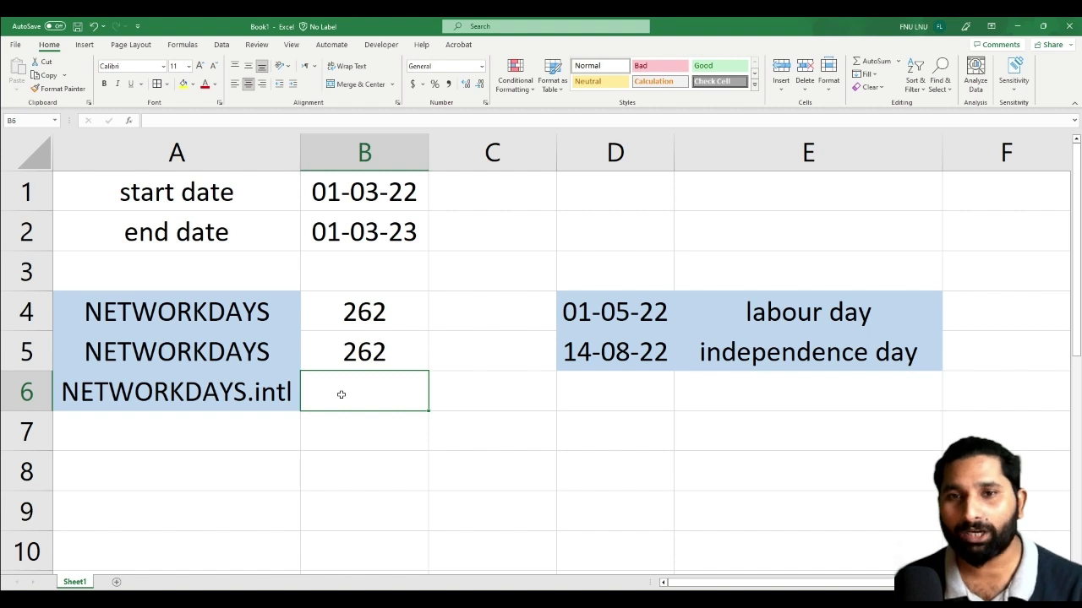
Start a NETWORKDAYS.INTL formula in B6 with B1 as start date and B2 as end date
text(=)
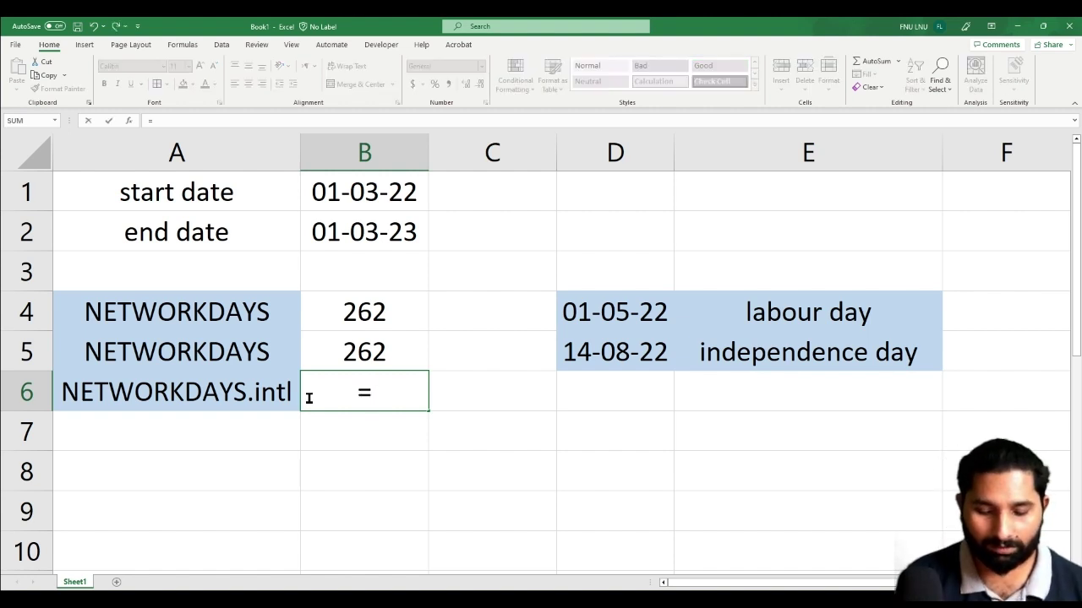
text(networ)
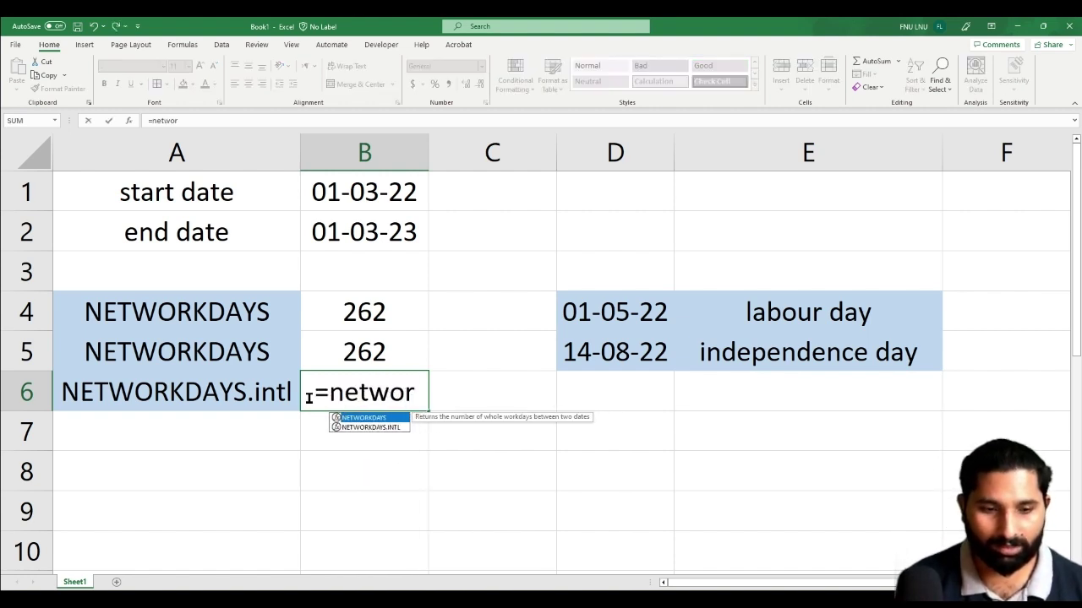
key(Down)
key(Tab)
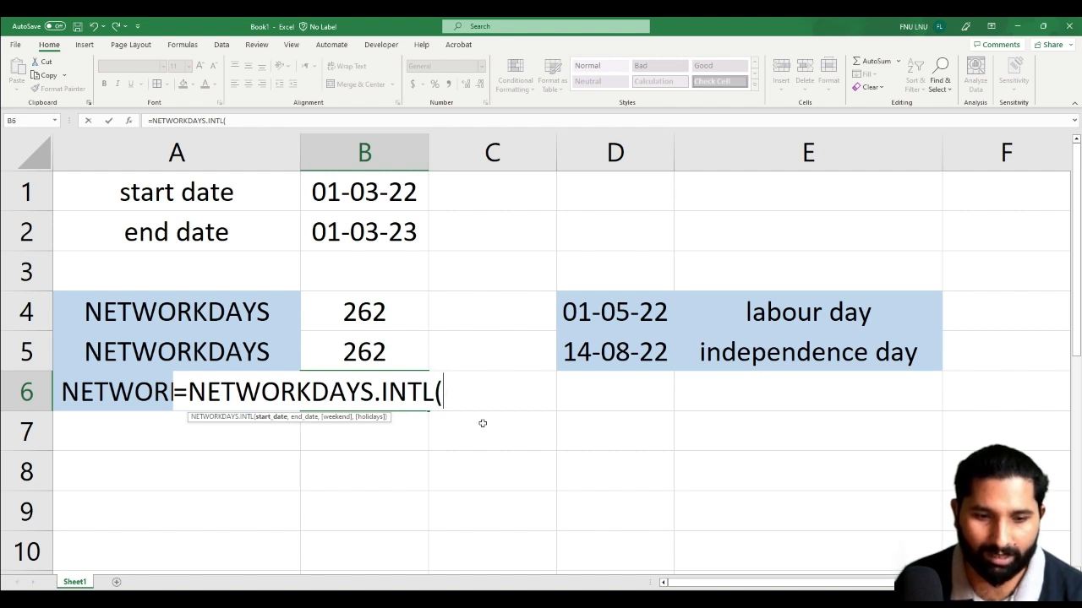
click(383, 197)
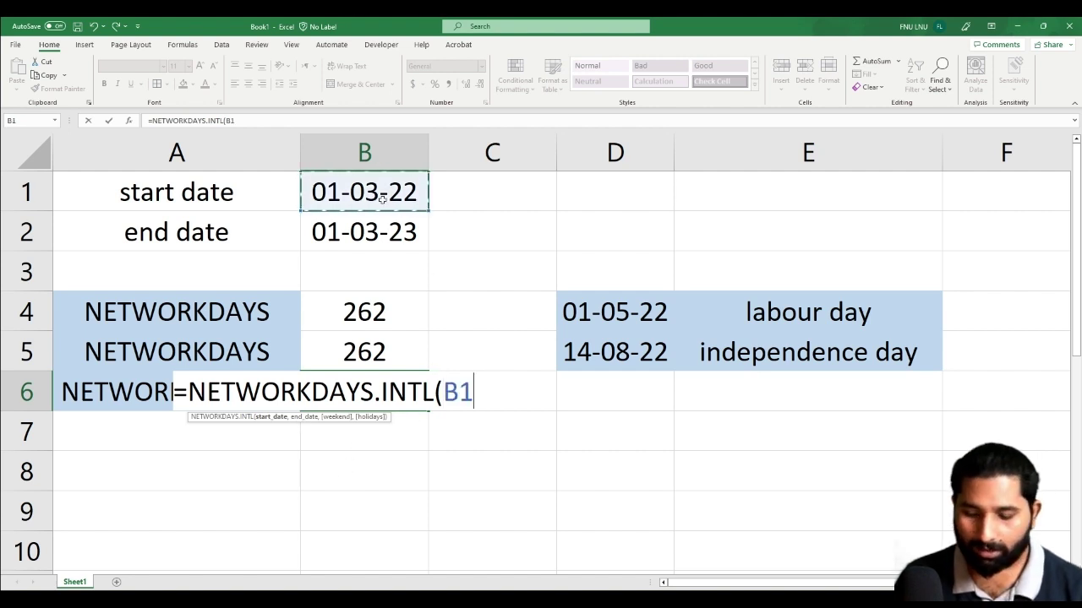
text(,)
click(378, 240)
text(,)
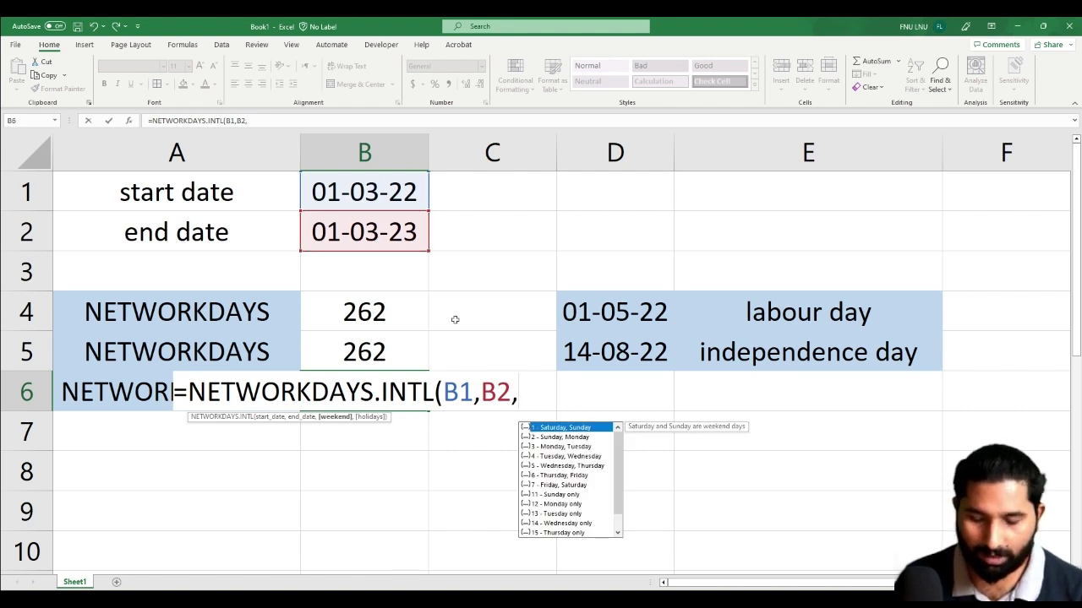
Add weekend code 17 (Saturday only) and holidays D4:D5, giving 312 workdays
key(Down)
key(Down)
key(Down)
key(Down)
key(Down)
key(Down)
key(Down)
key(Down)
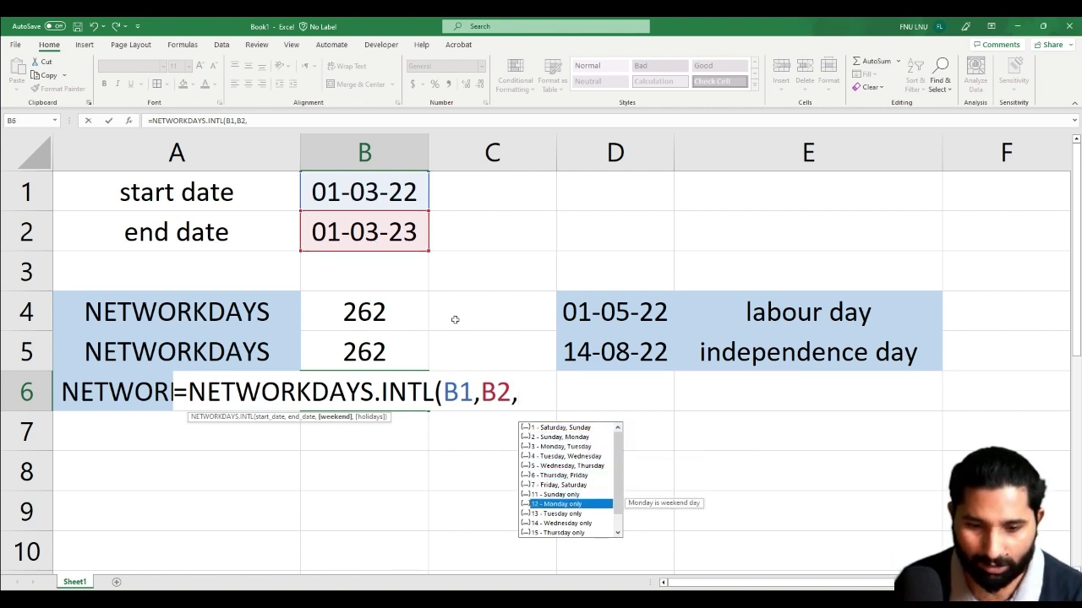
key(Down)
key(Down)
key(Down)
key(Down)
key(Down)
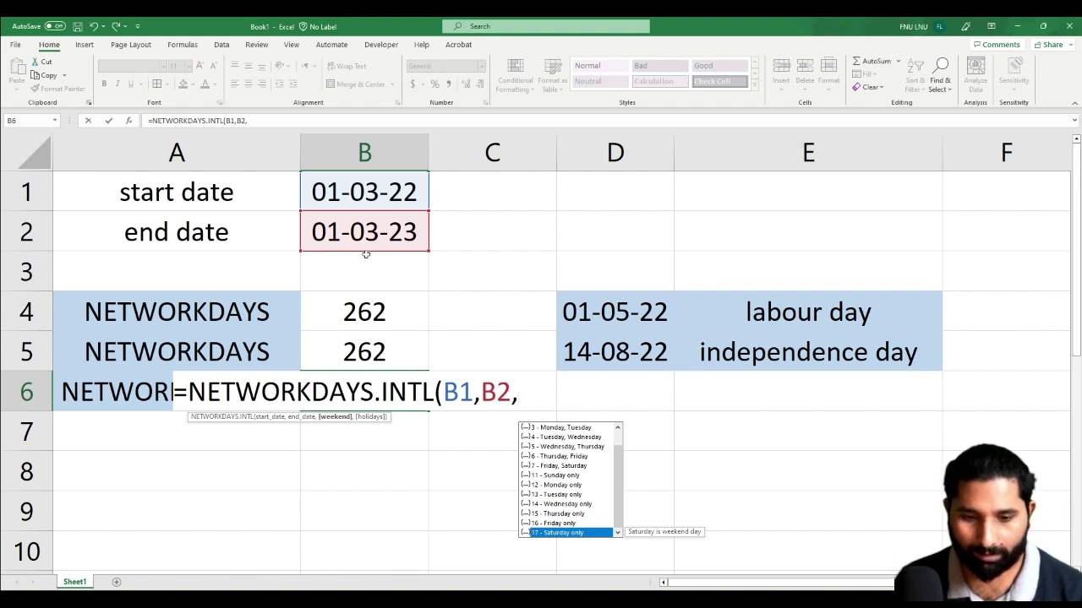
text(17)
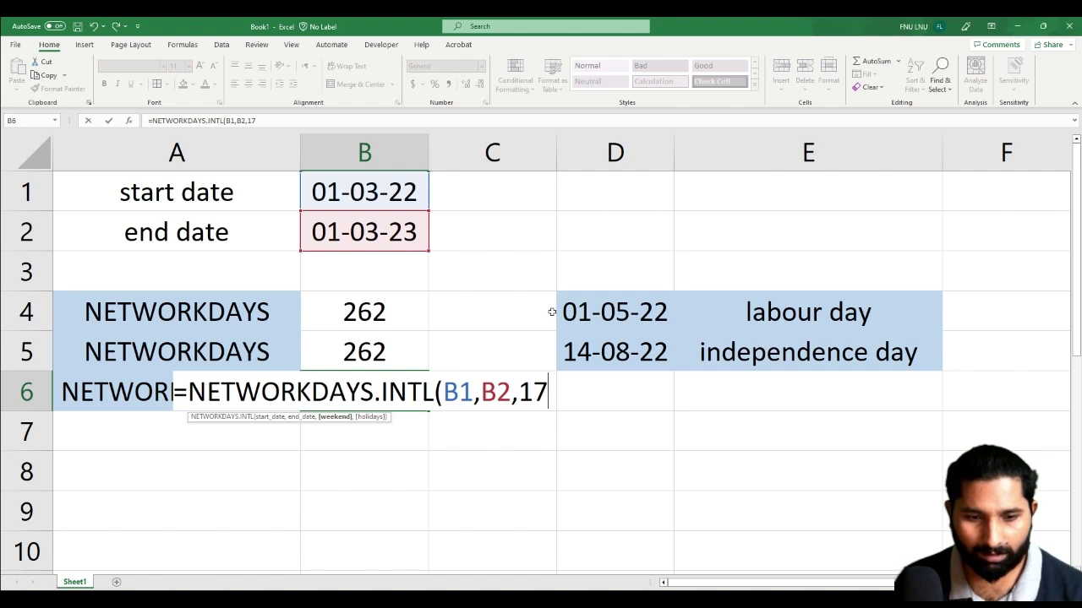
text(,)
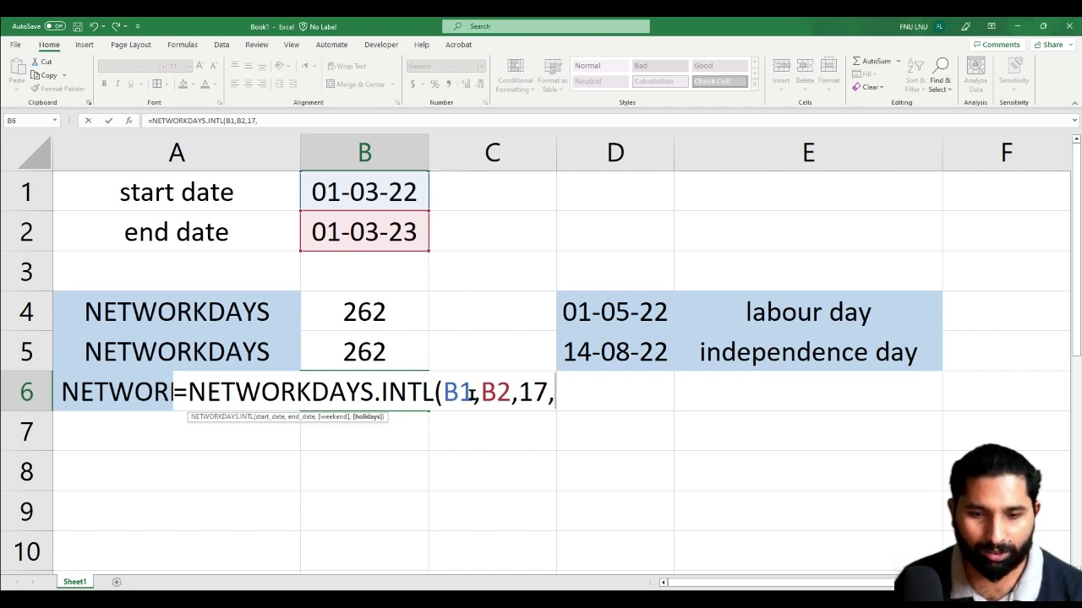
drag(619, 312, 585, 351)
text())
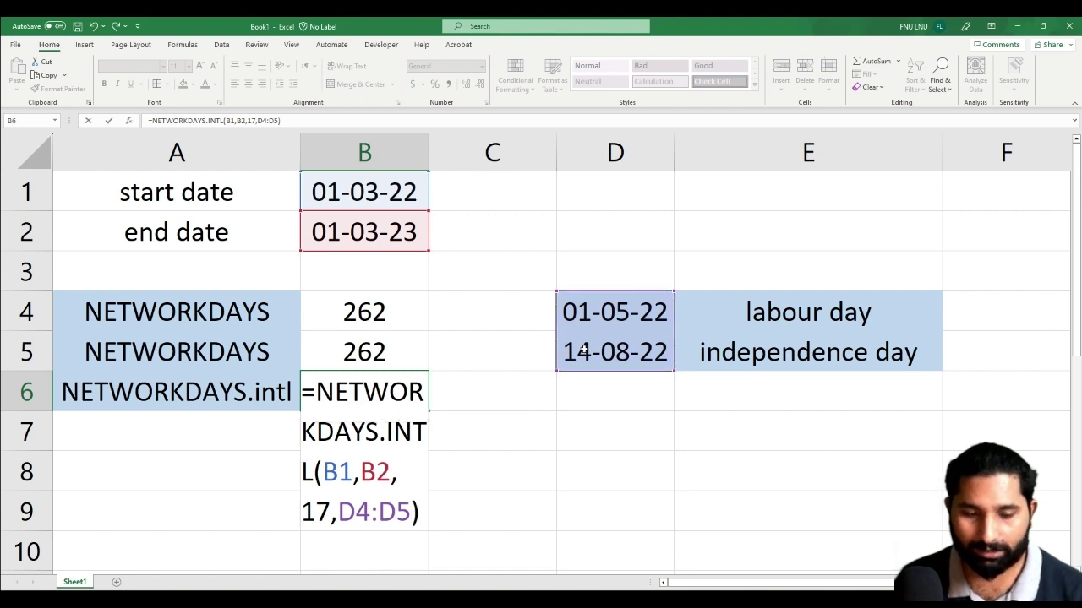
key(Return)
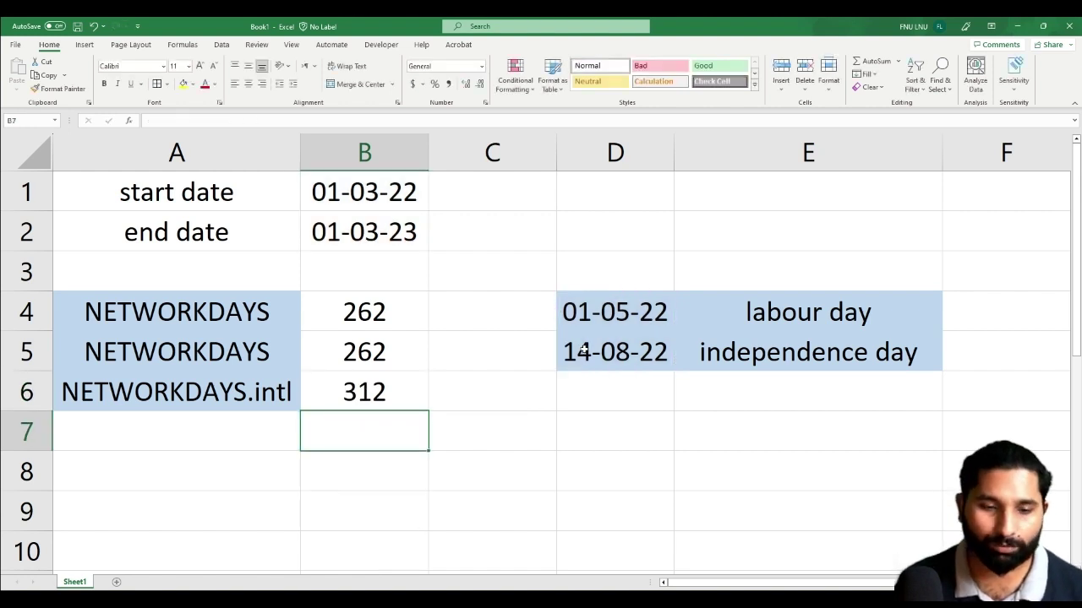
click(384, 394)
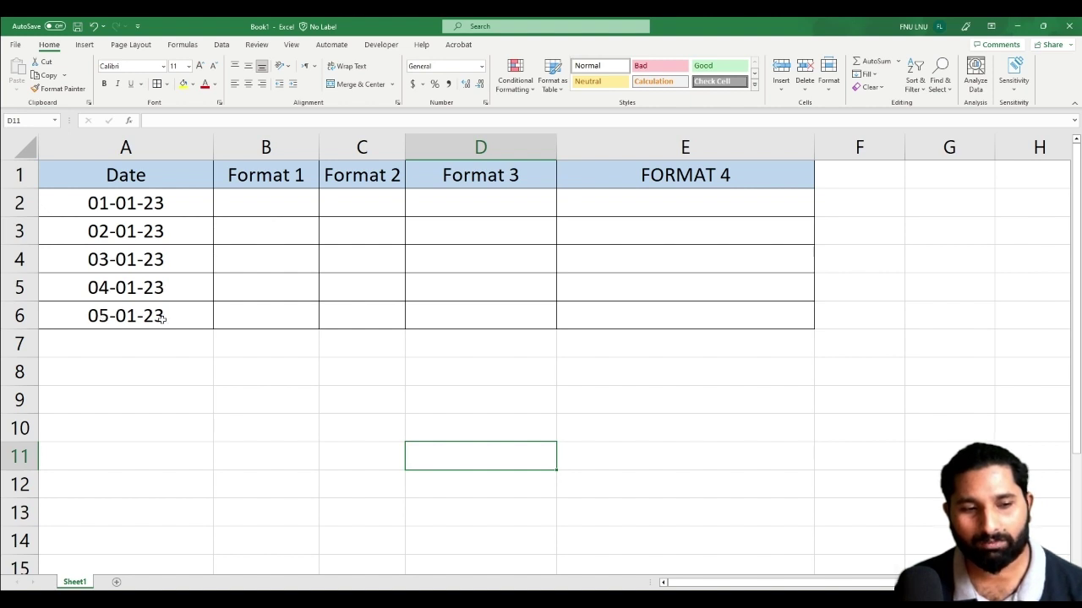
Copy the dates from A2:A6 into the Format 1 column starting at B2
click(264, 206)
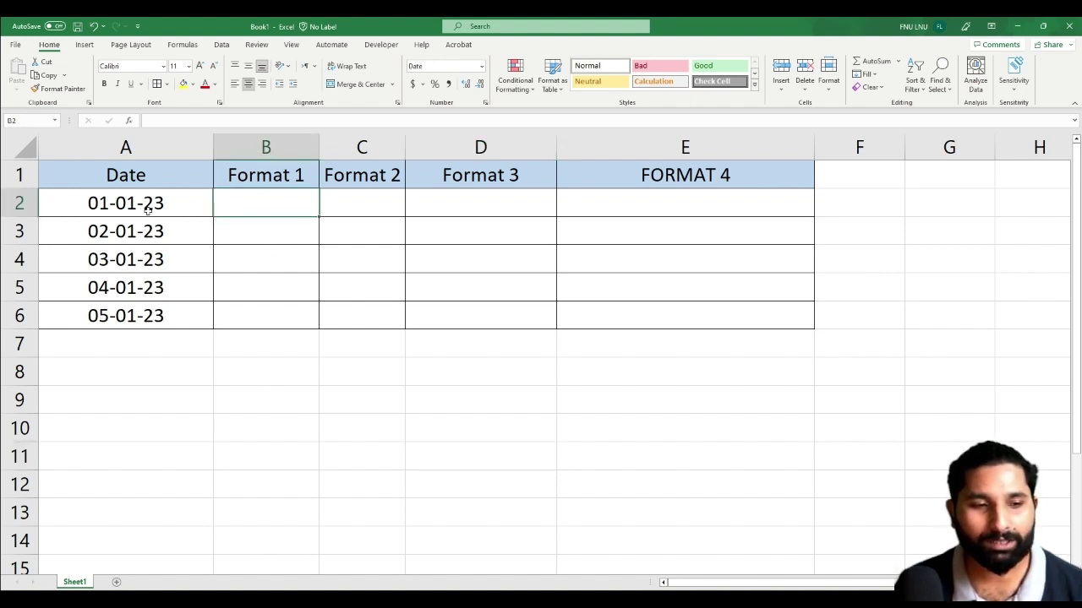
drag(148, 210, 148, 313)
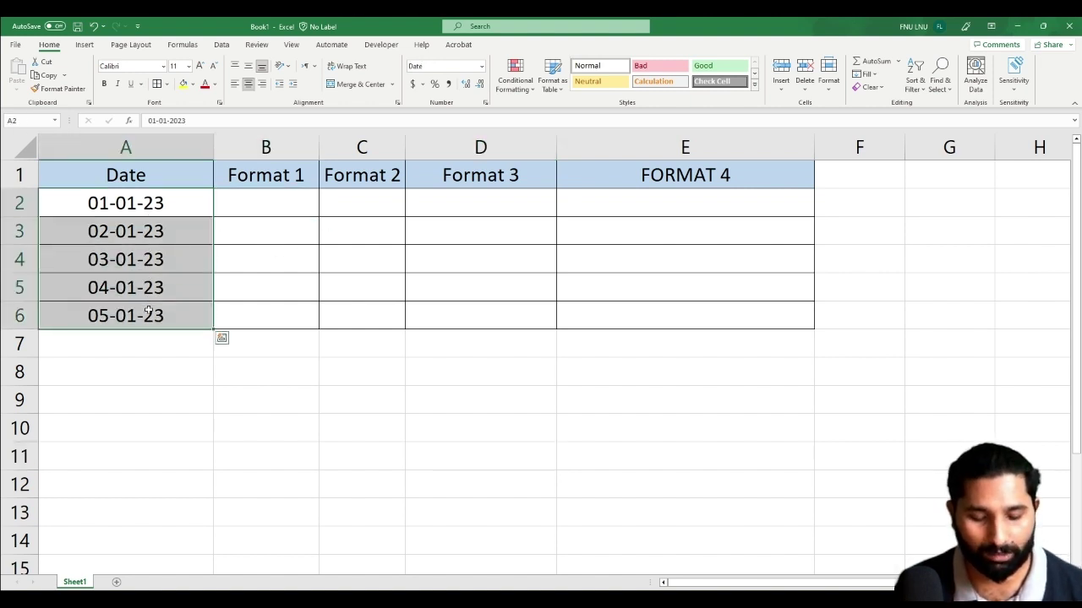
key(ctrl+c)
click(266, 203)
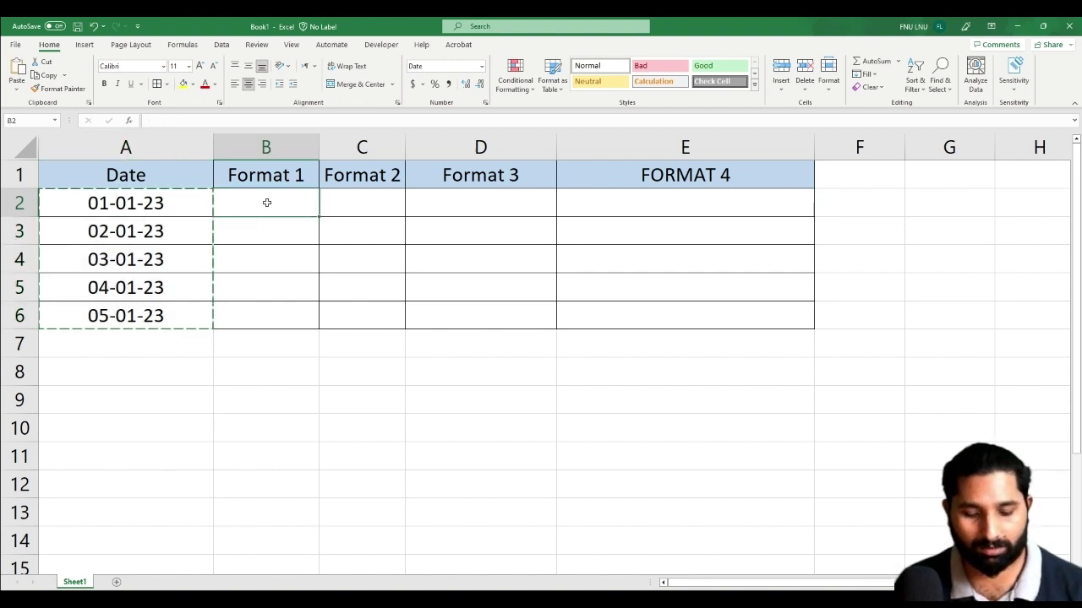
key(ctrl+v)
double_click(267, 203)
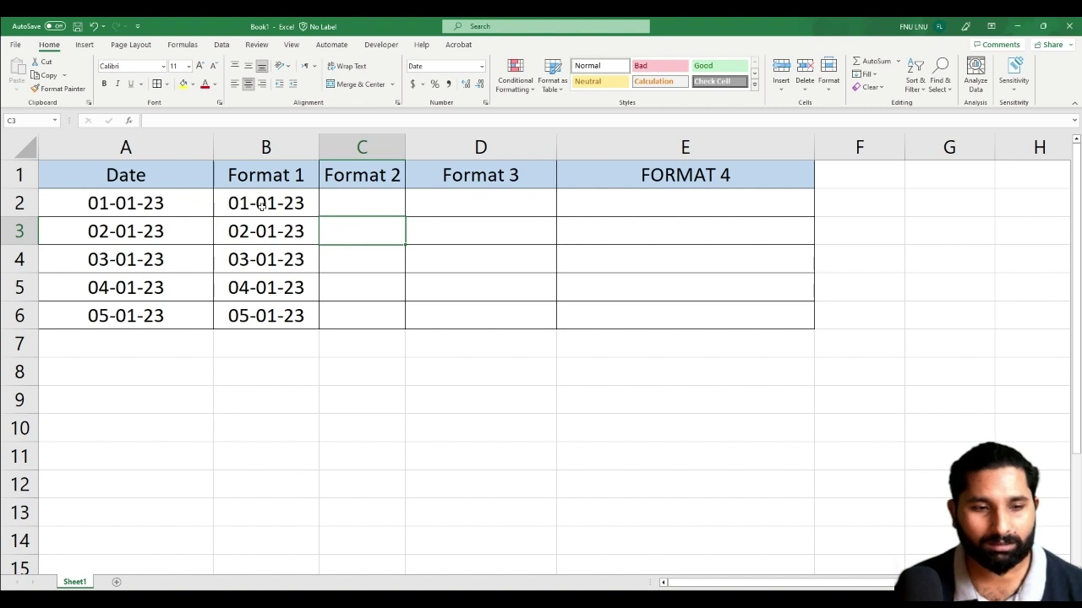
Format B2:B6 with the 14-Mar-12 date style, showing 1-Jan-23 to 5-Jan-23
drag(262, 204, 260, 315)
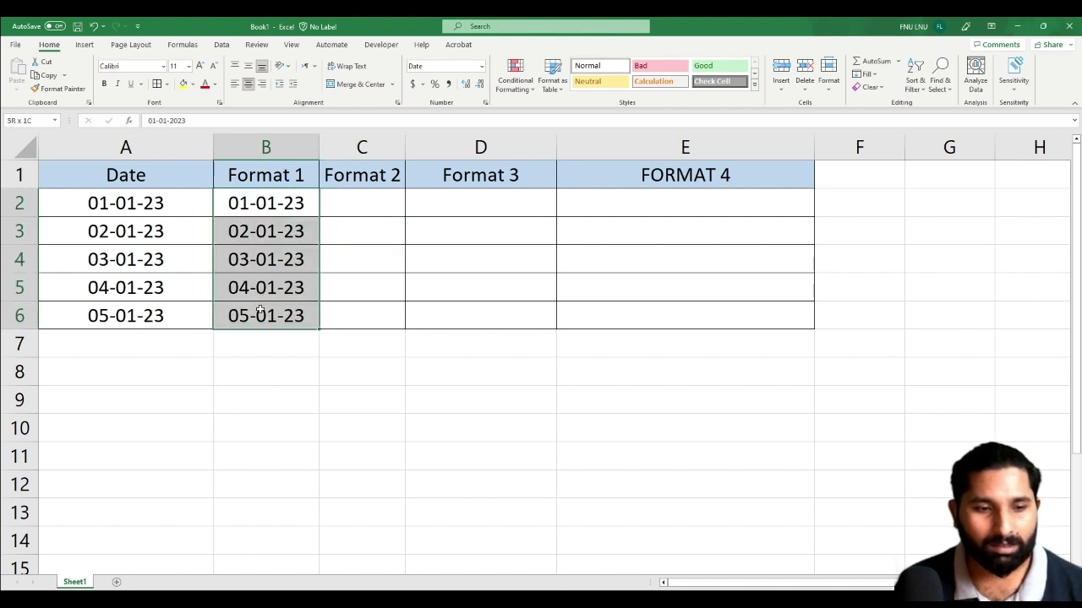
right_click(266, 210)
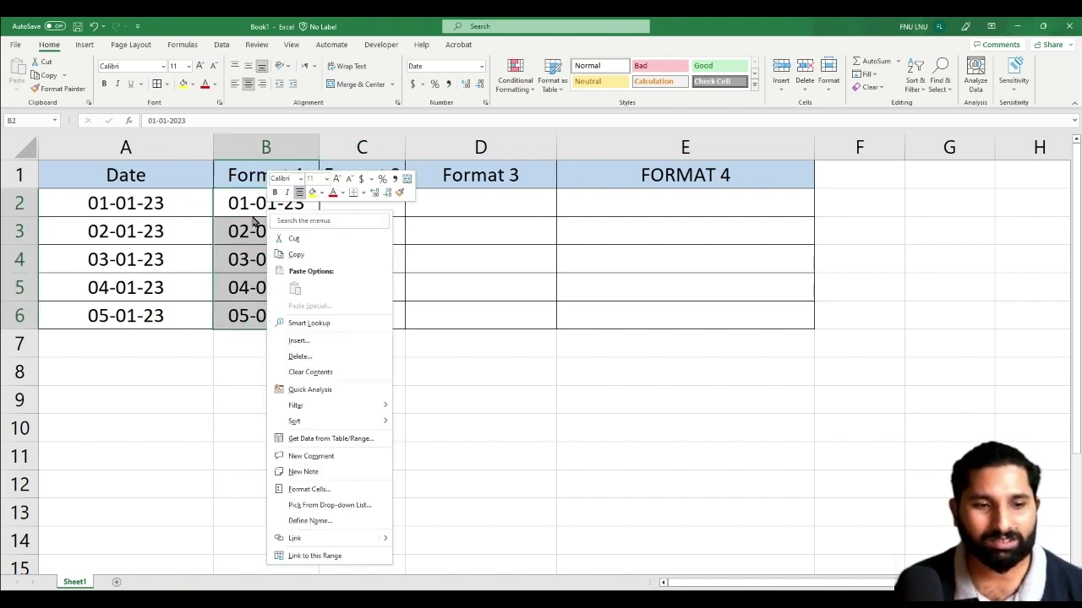
click(349, 489)
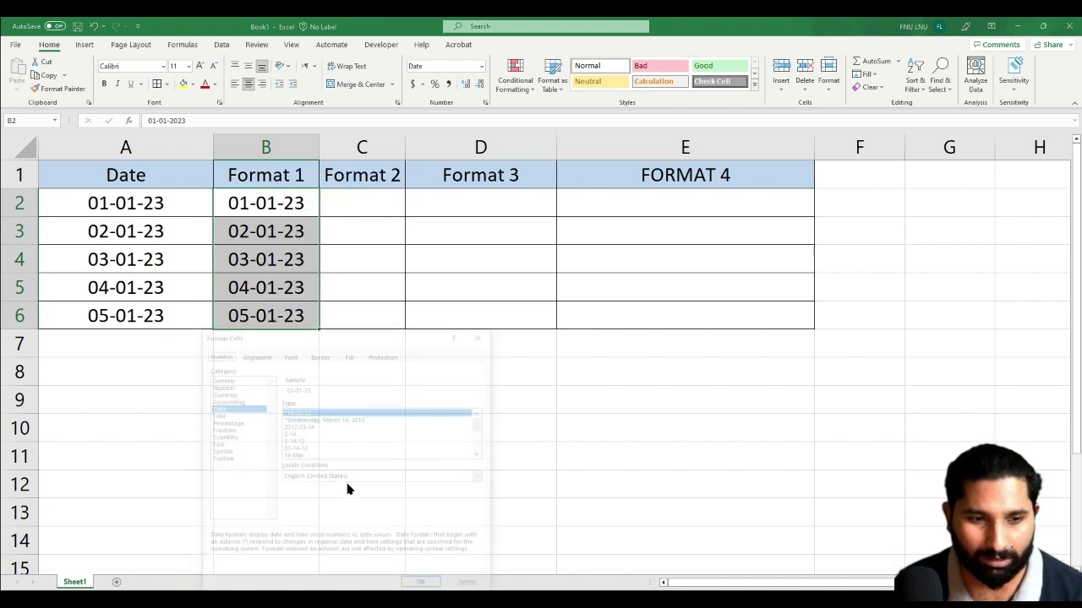
drag(392, 343, 447, 211)
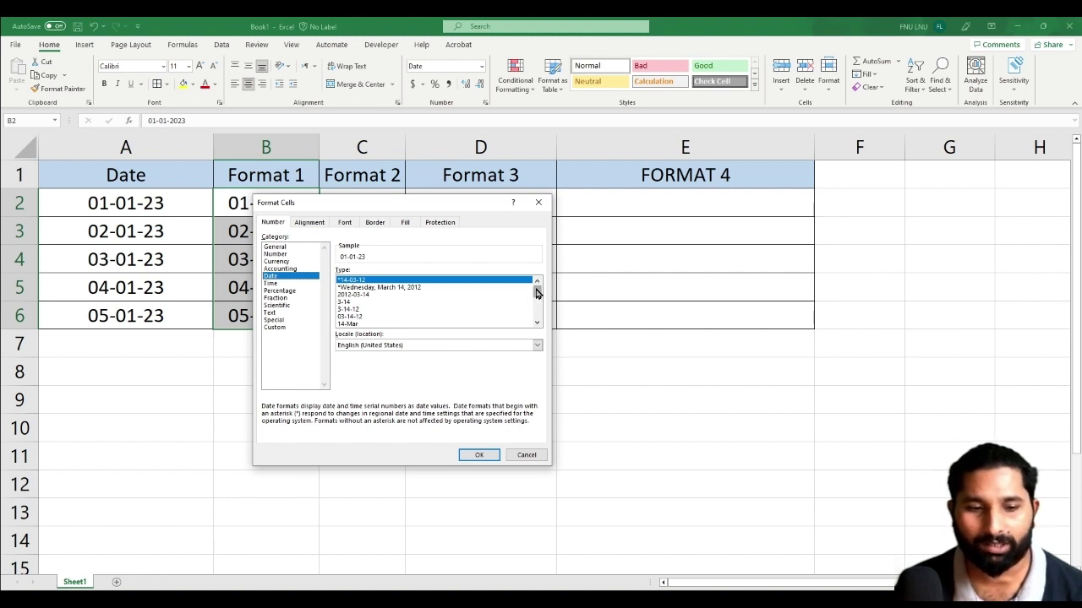
drag(536, 292, 536, 283)
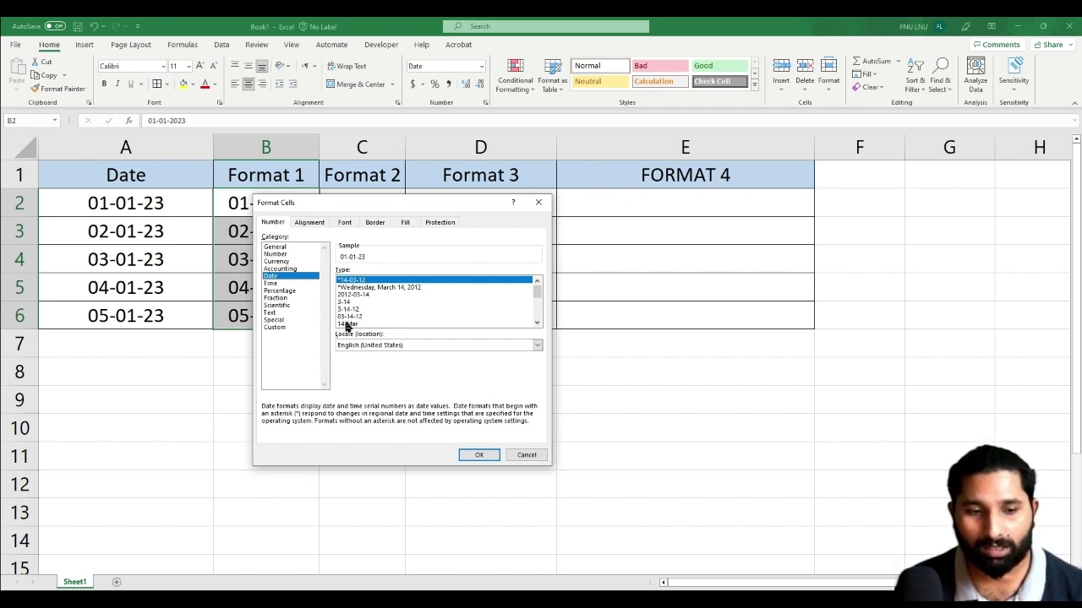
click(537, 322)
click(536, 322)
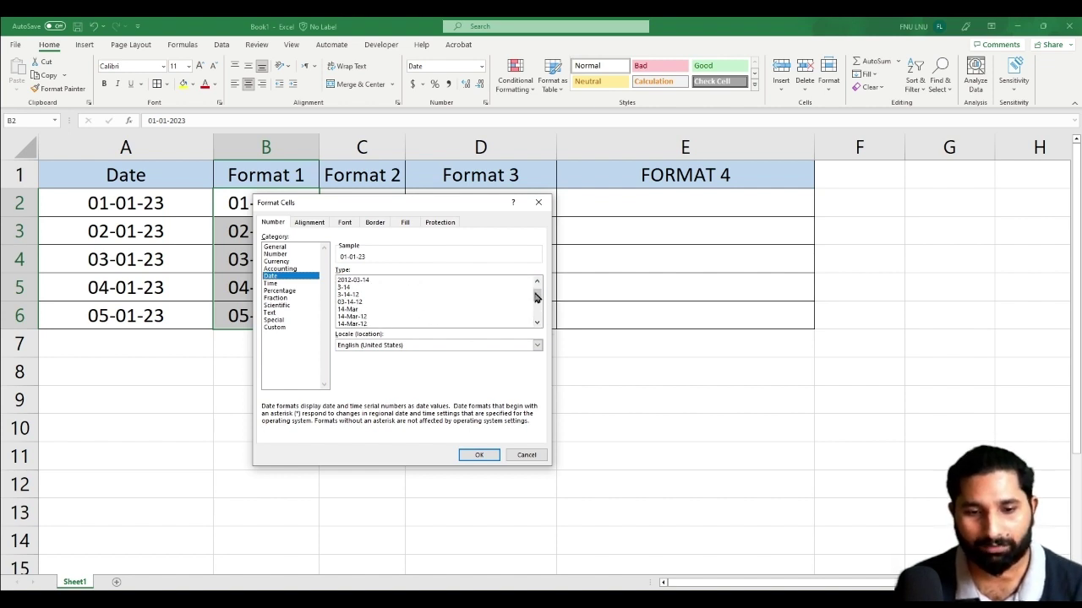
drag(538, 296, 540, 303)
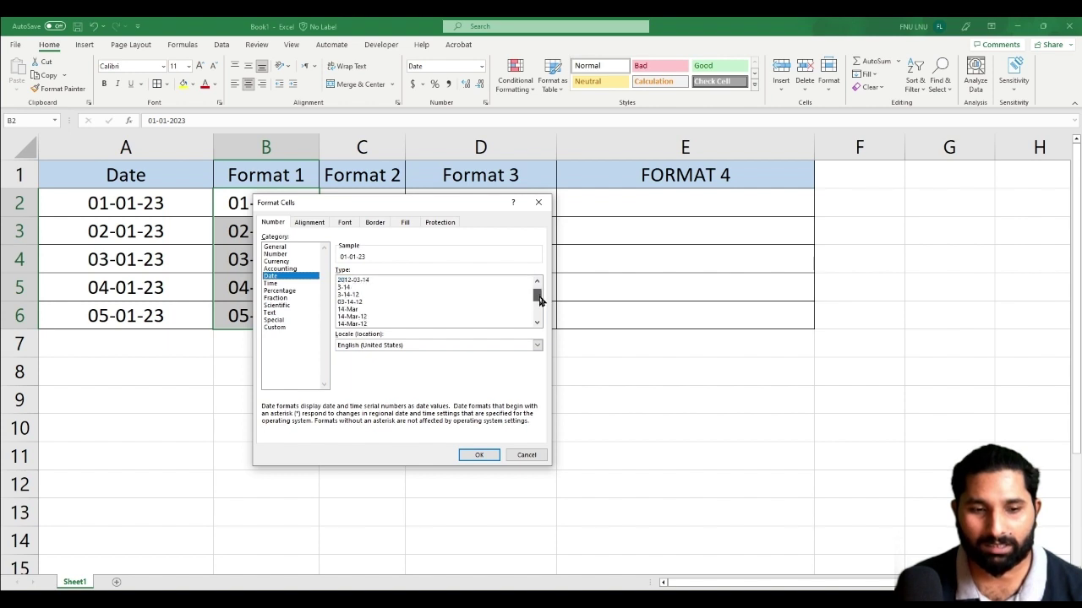
click(353, 303)
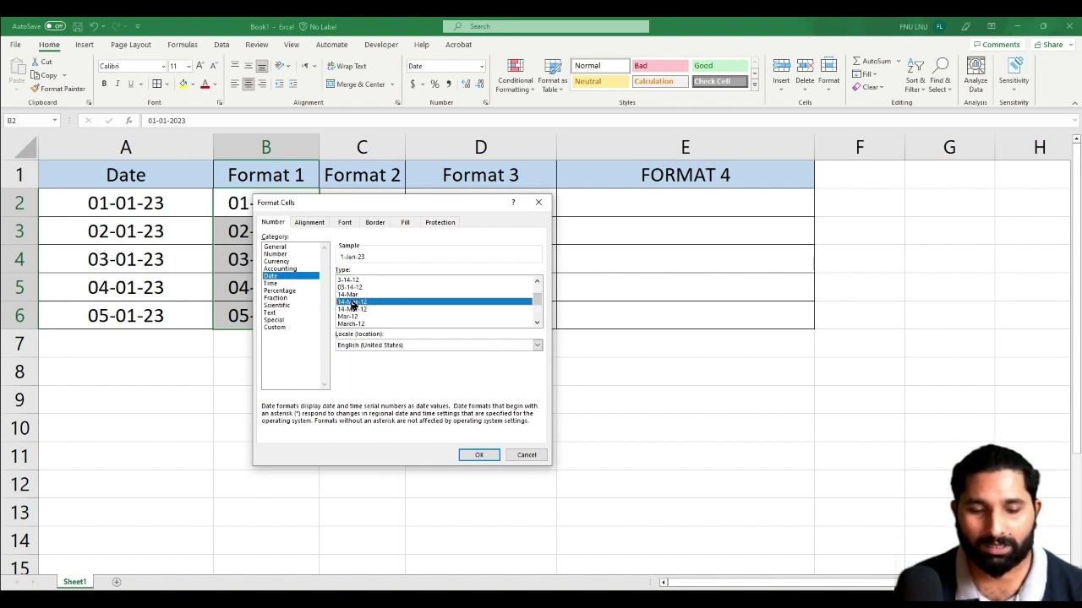
click(479, 456)
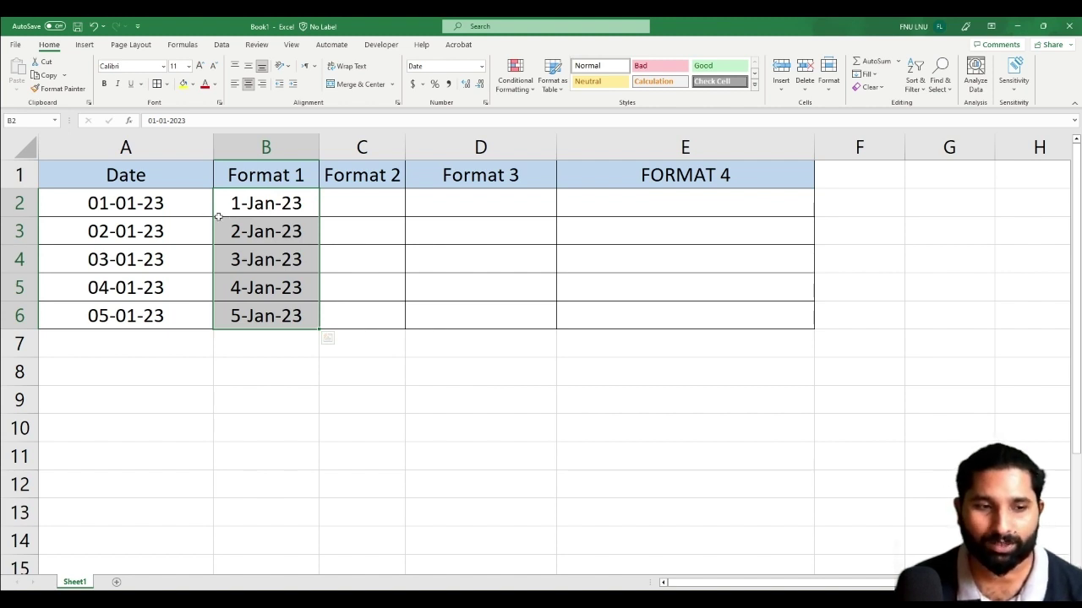
drag(127, 203, 148, 315)
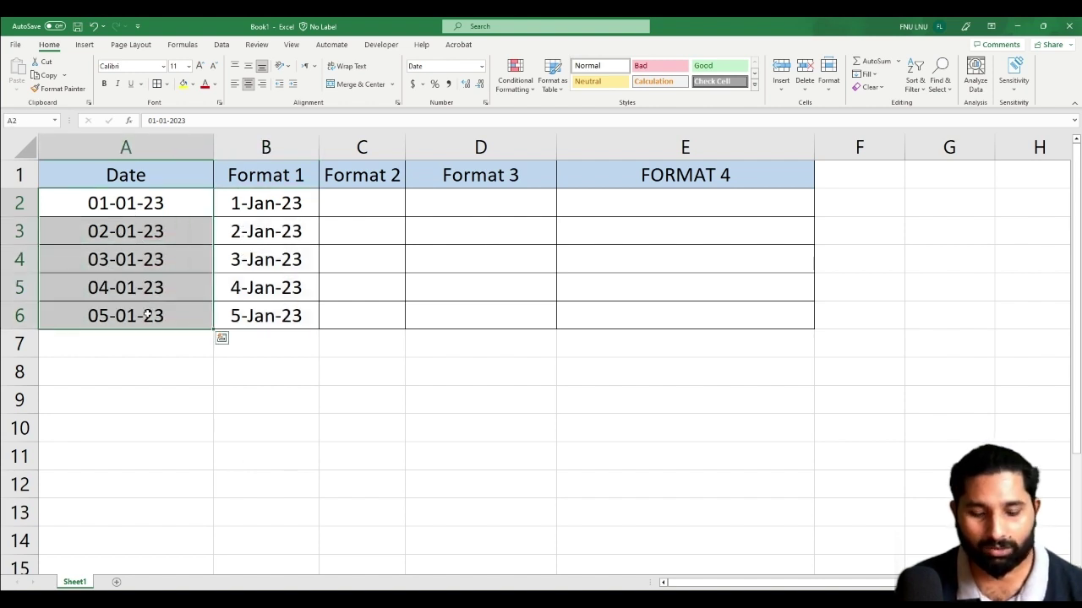
Copy the original dates into the Format 2 column starting at C2
key(ctrl+c)
click(336, 200)
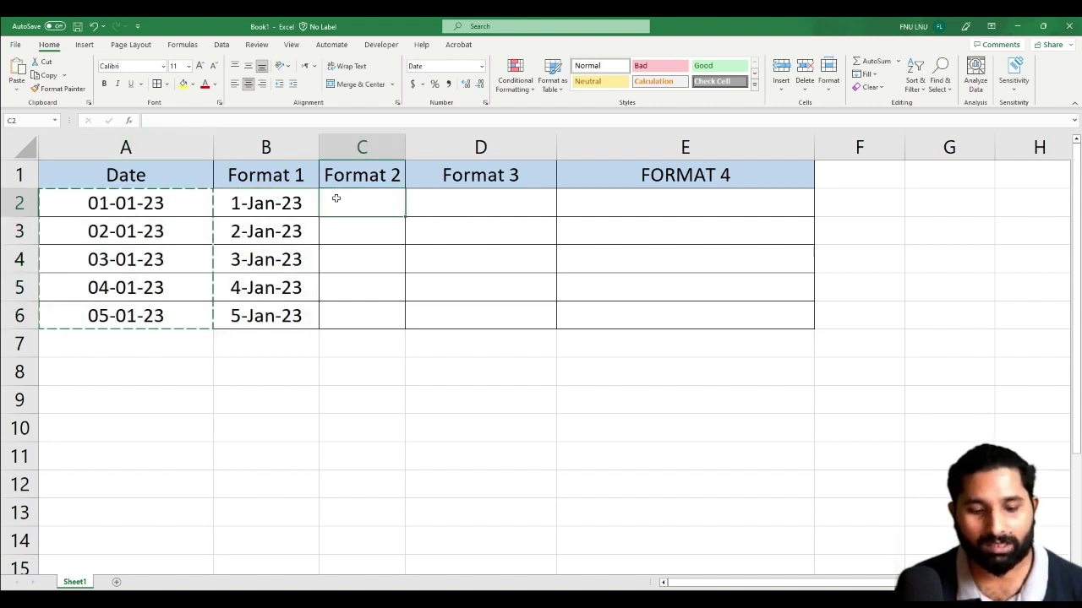
key(ctrl+v)
key(ctrl)
Format C2:C6 with the English (South Africa) locale's 2012-03-14 year-first date style
right_click(388, 250)
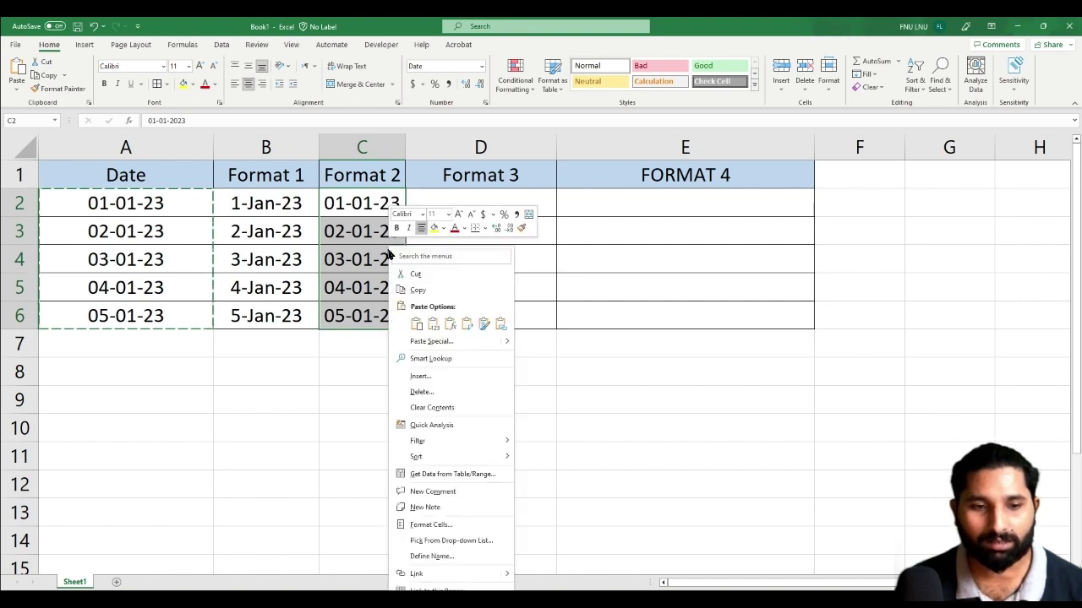
click(459, 526)
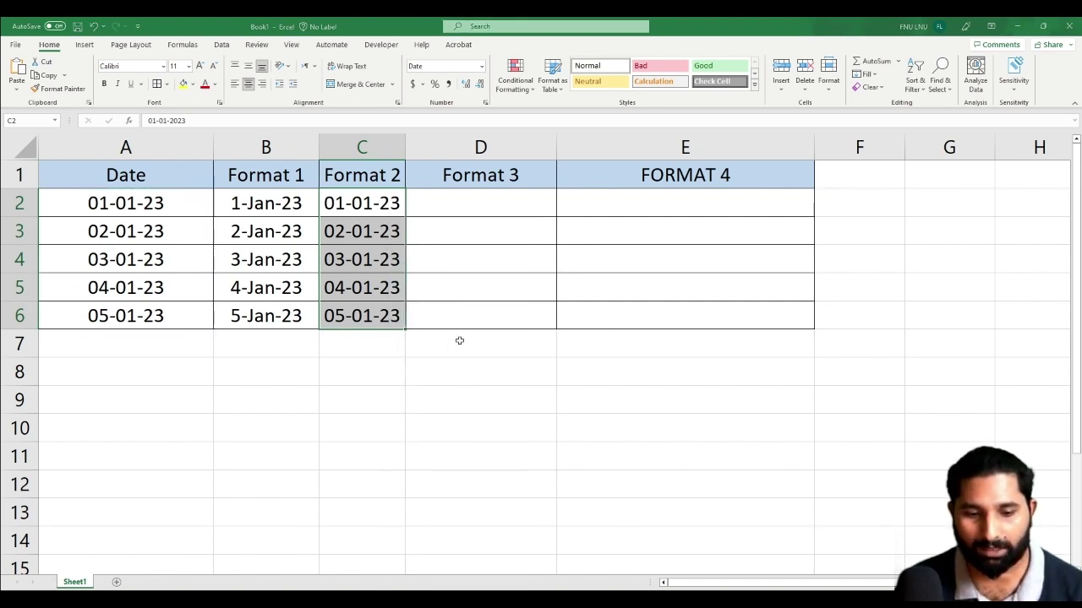
drag(477, 332, 484, 163)
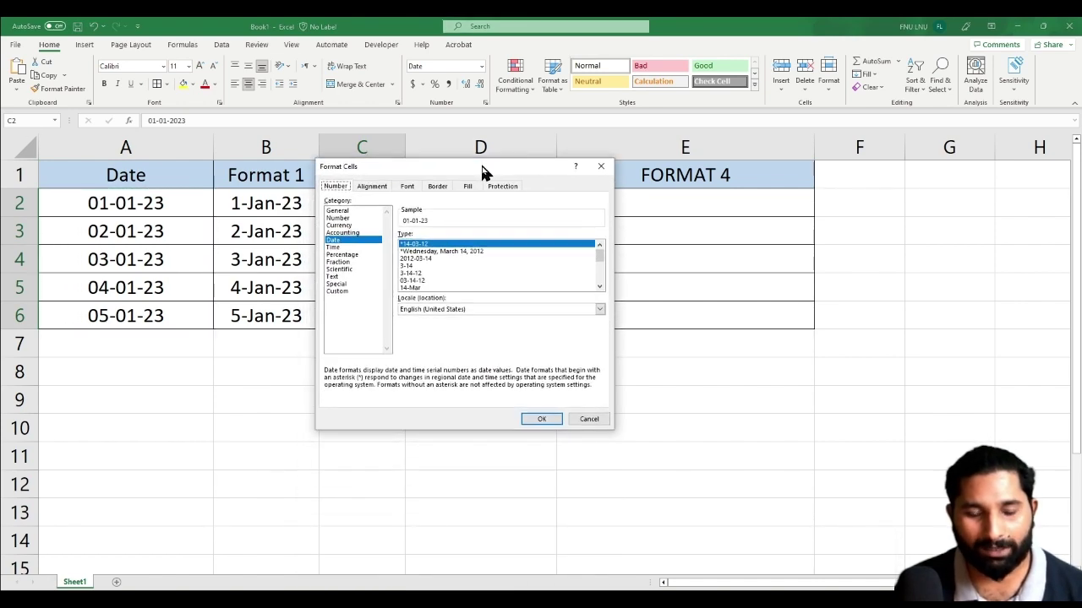
click(557, 315)
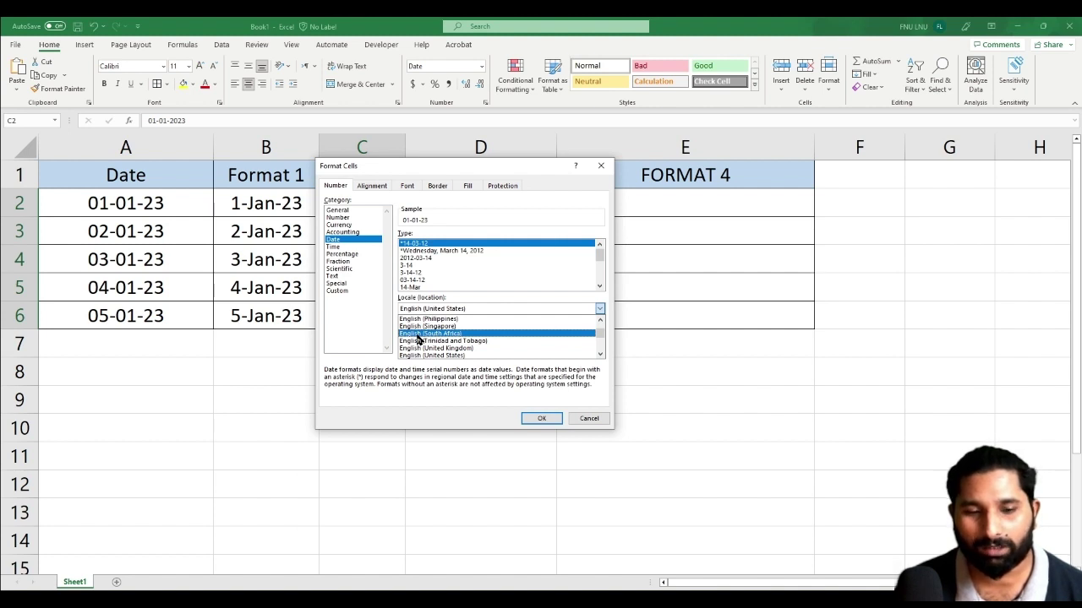
click(417, 334)
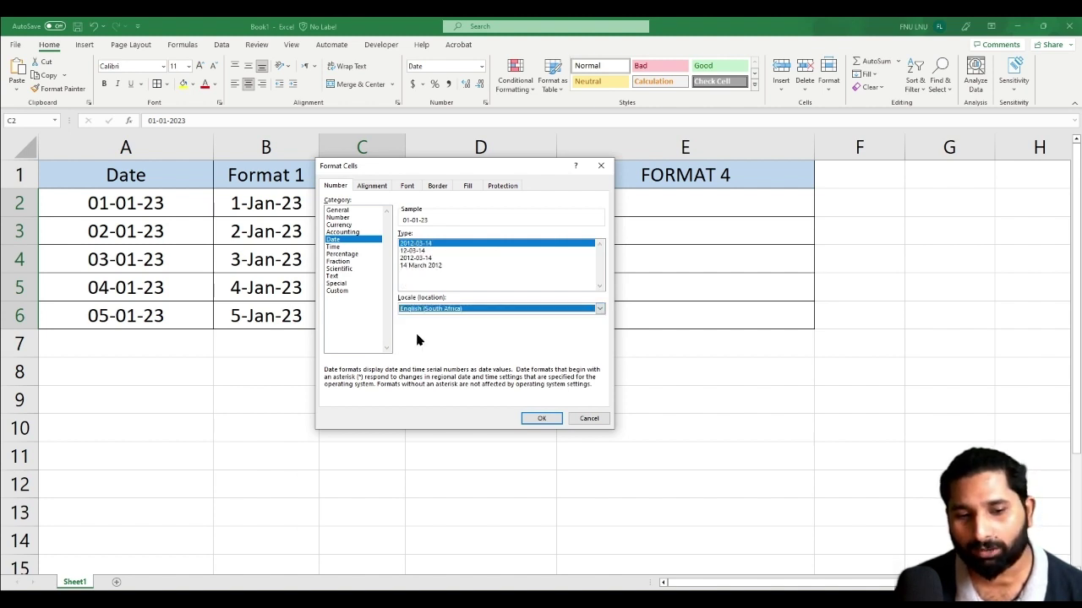
click(542, 418)
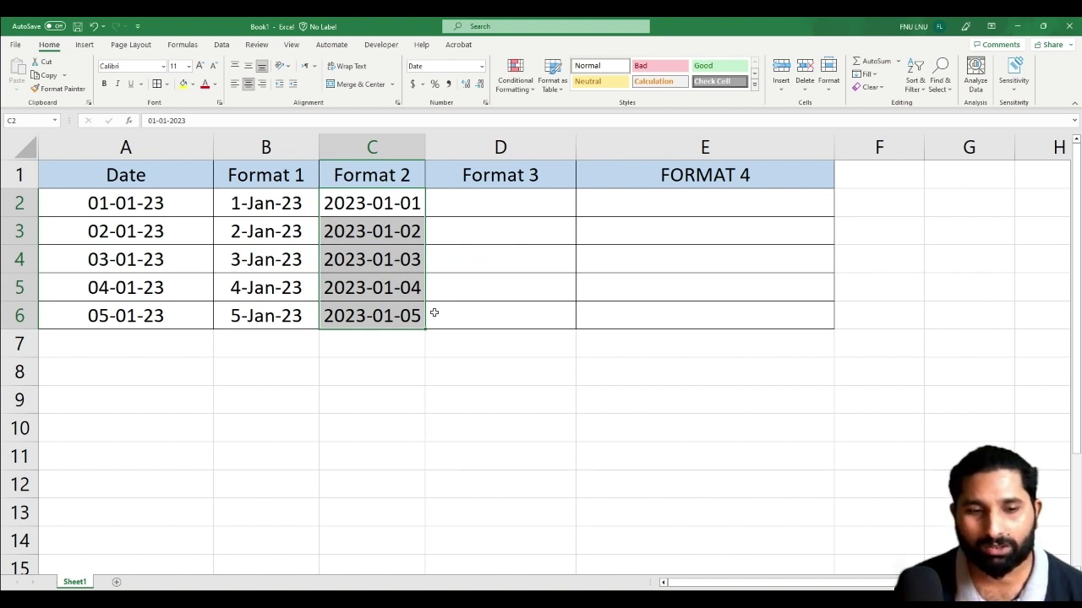
Copy the original dates from A2:A6 into the Format 3 column starting at D2
drag(507, 203, 502, 308)
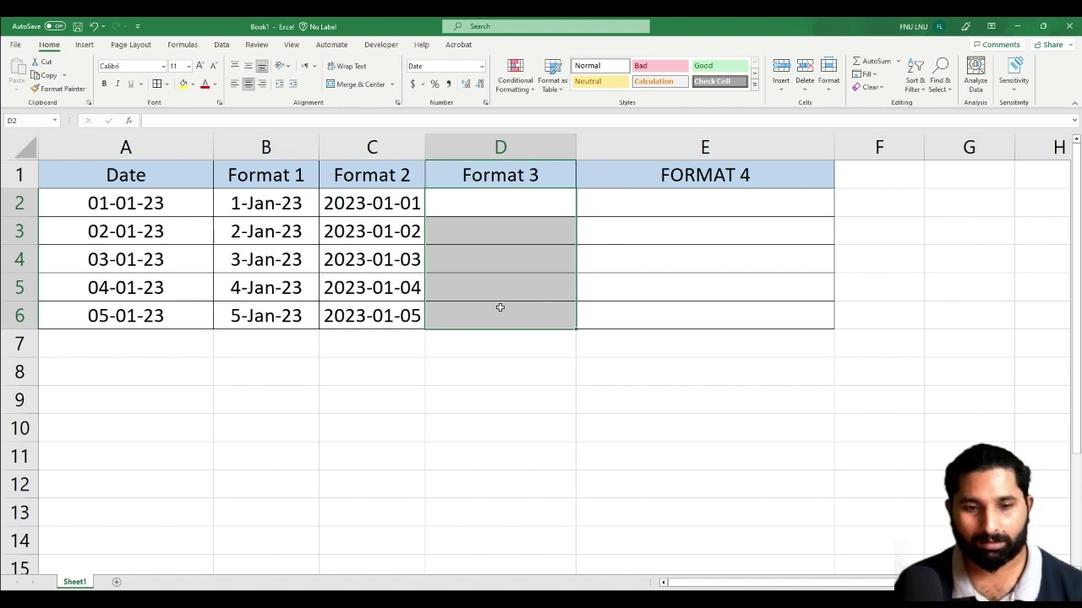
drag(157, 207, 165, 313)
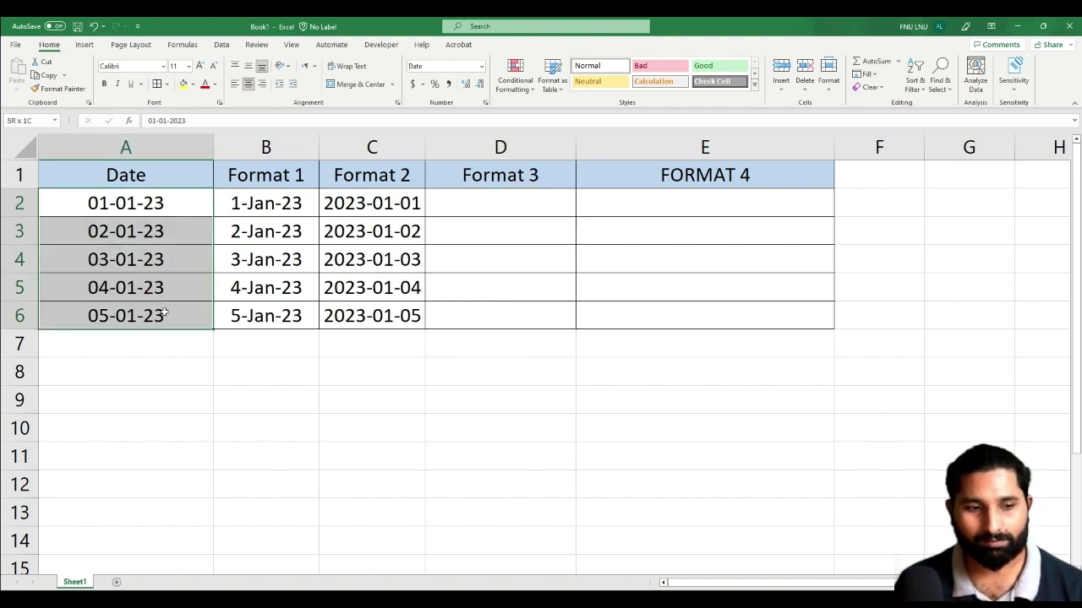
key(ctrl+c)
click(496, 203)
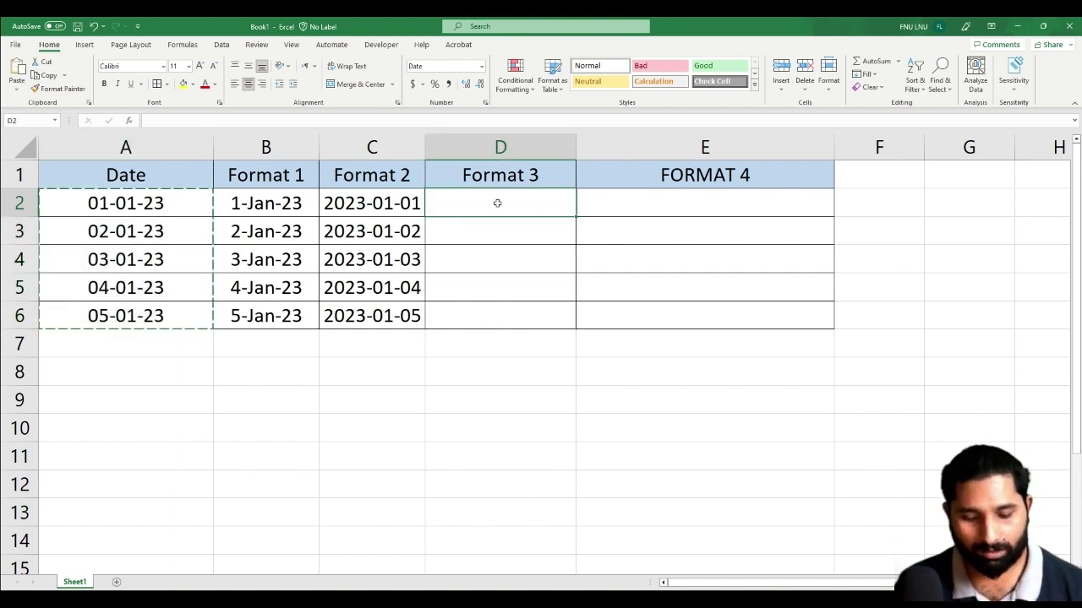
key(ctrl+v)
Format D2:D6 with the 3-14-12 1:30 PM date-and-time style
right_click(501, 235)
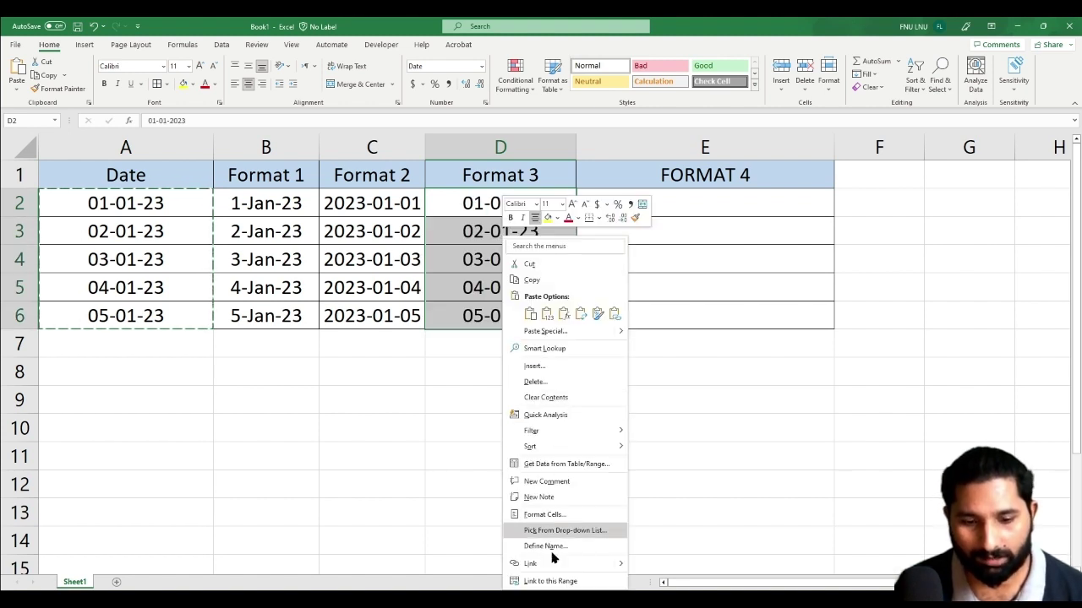
click(545, 514)
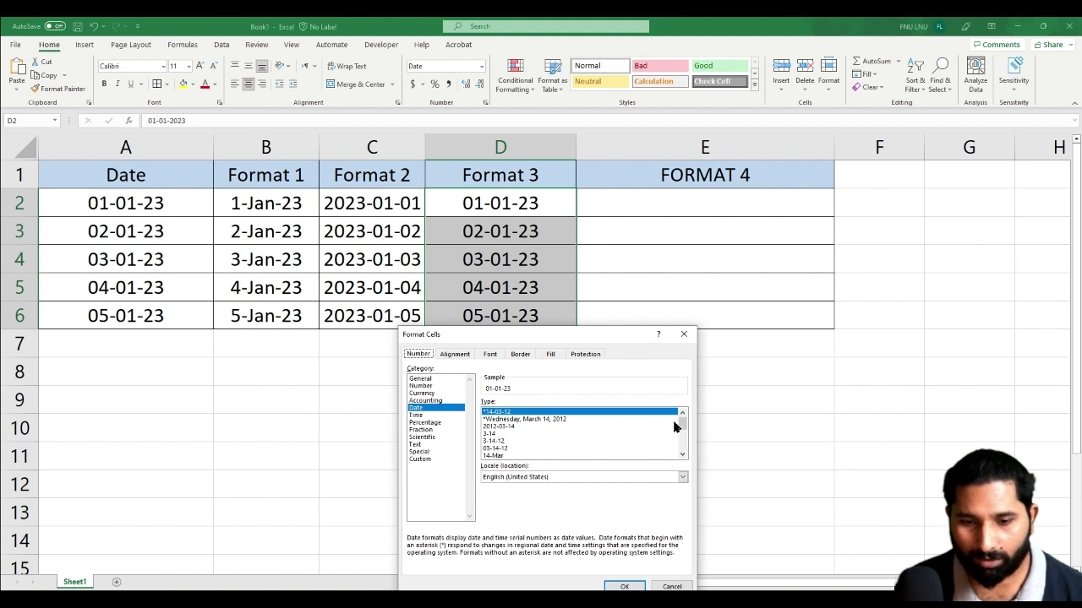
drag(682, 425, 683, 439)
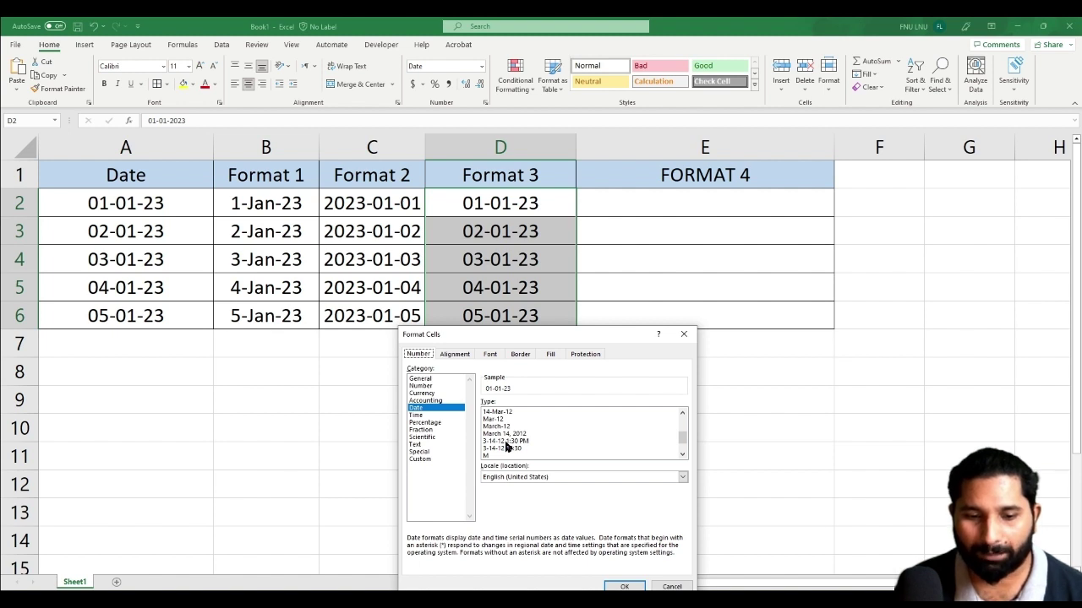
click(505, 442)
click(622, 586)
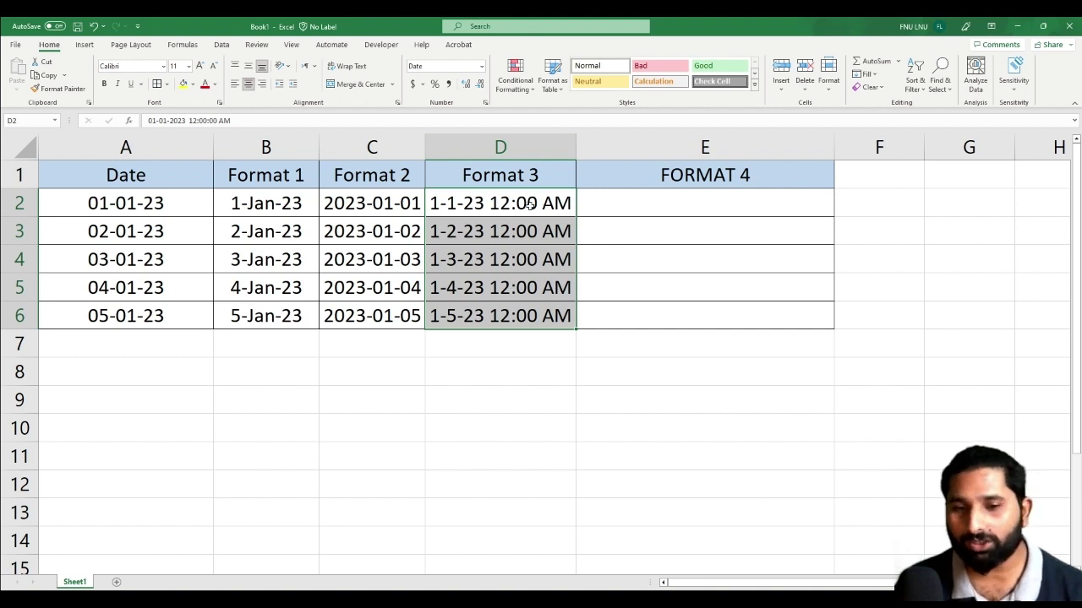
drag(177, 210, 168, 314)
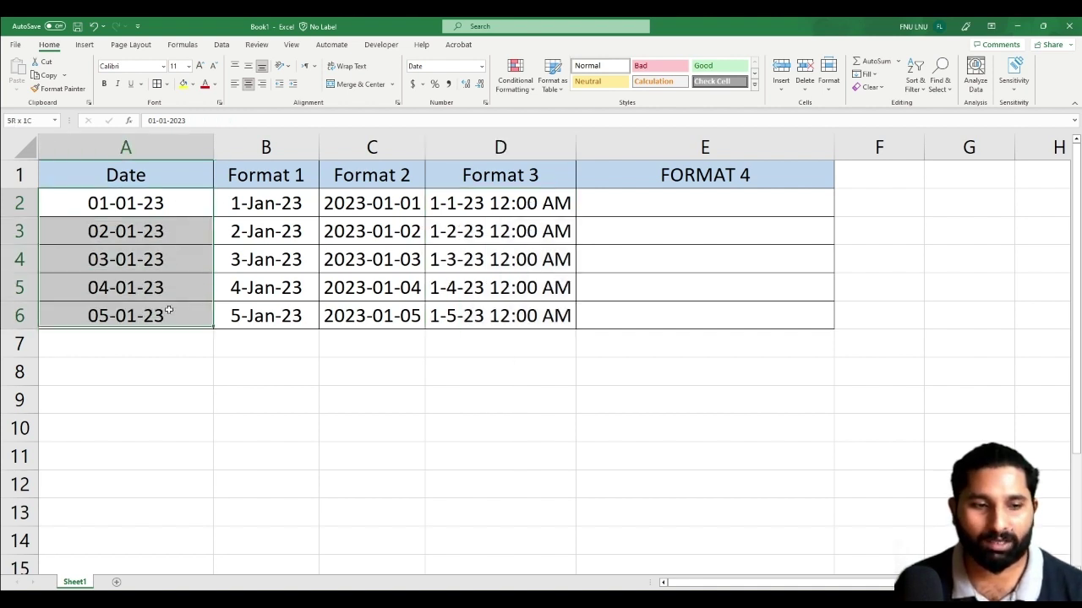
Copy the original dates into the FORMAT 4 column starting at E2
key(ctrl+c)
click(676, 203)
key(ctrl+v)
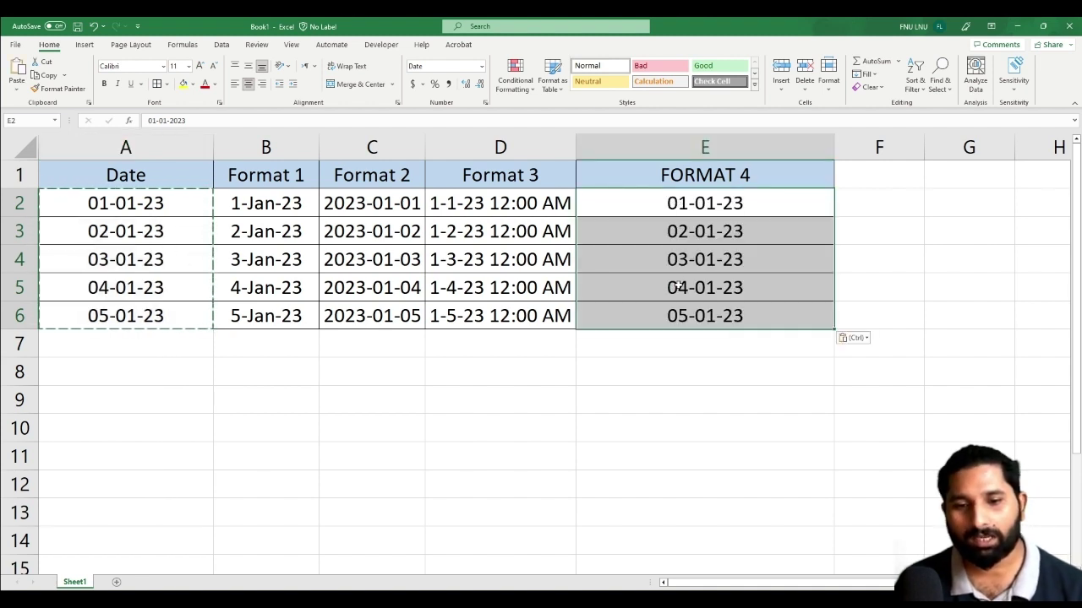
Format E2:E6 with the *Wednesday, March 14, 2012 long date style
right_click(677, 250)
click(729, 525)
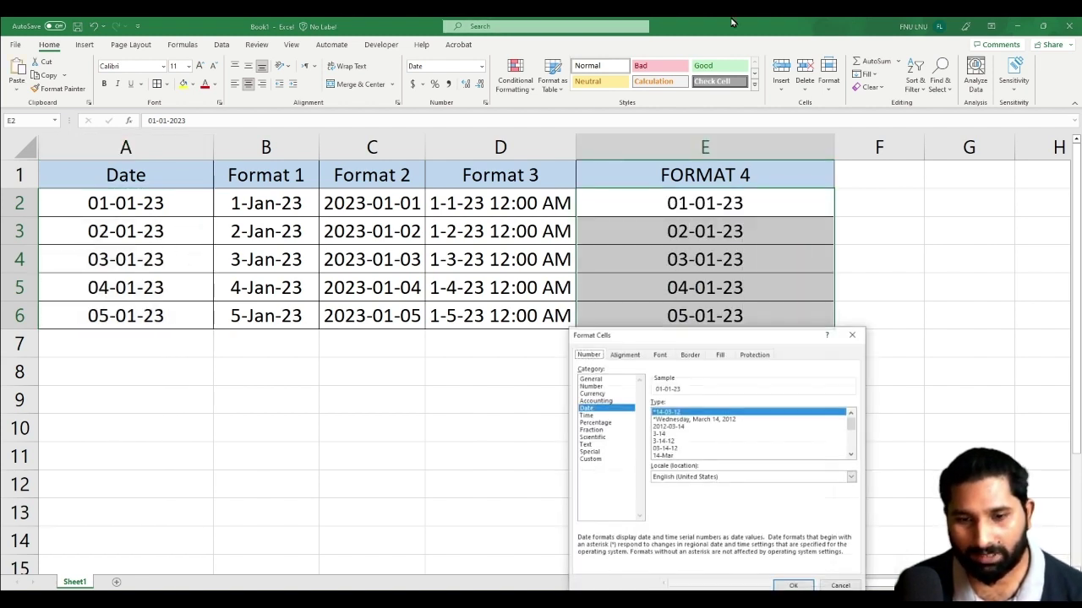
drag(636, 330, 529, 138)
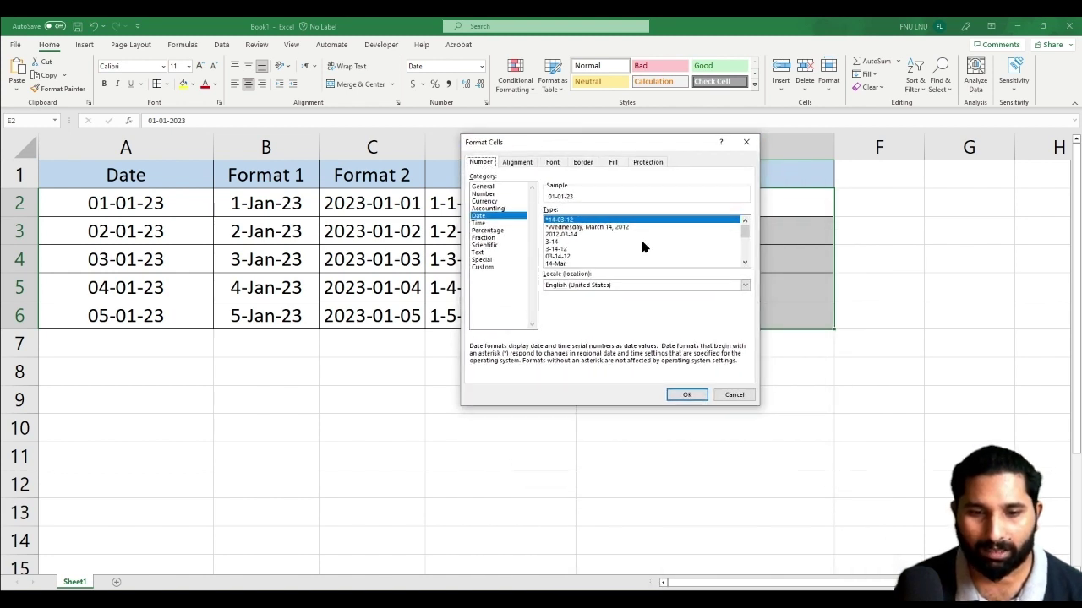
click(589, 228)
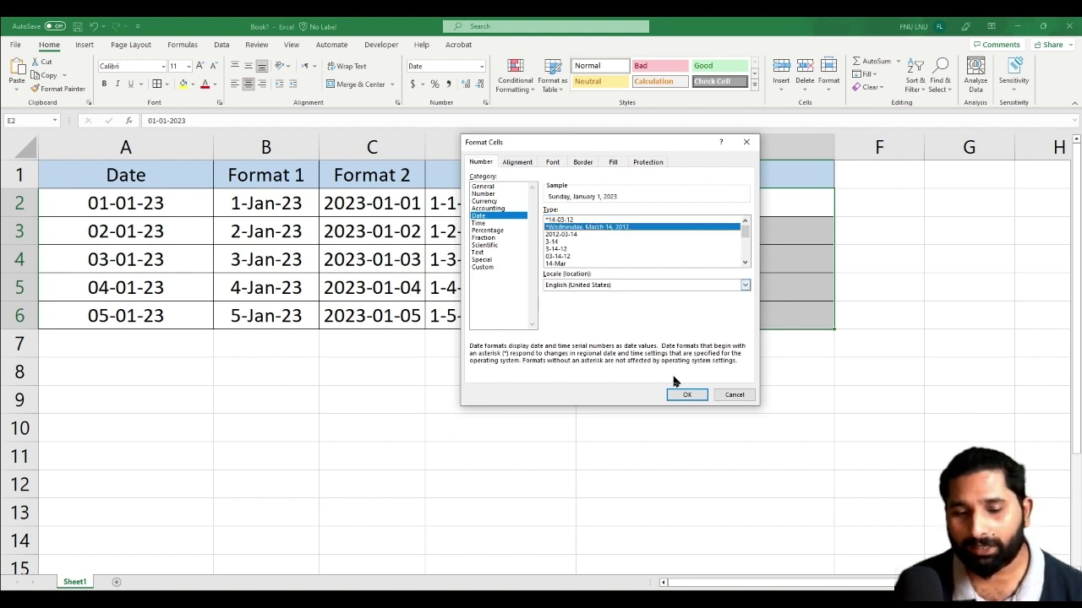
click(693, 396)
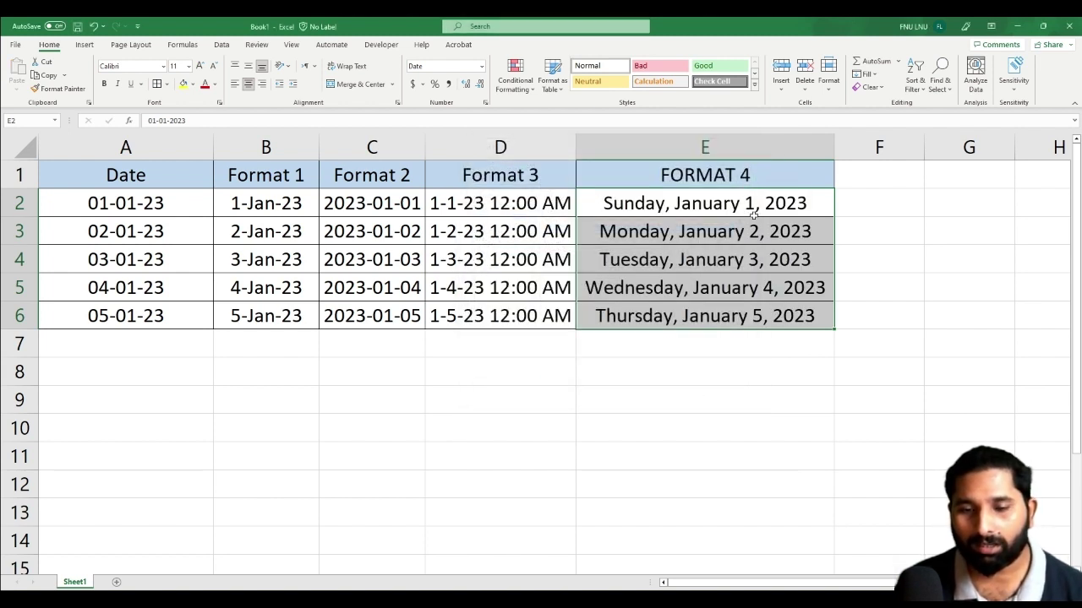